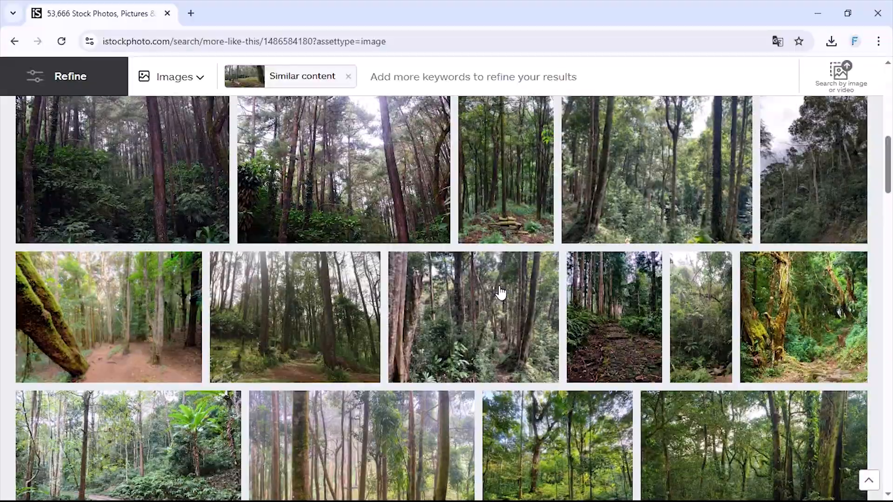
- Browse the similar forest stock photos on iStock for a background image
{"action": "scroll", "coordinate": [500, 292], "scroll_direction": "down", "scroll_amount": 10}
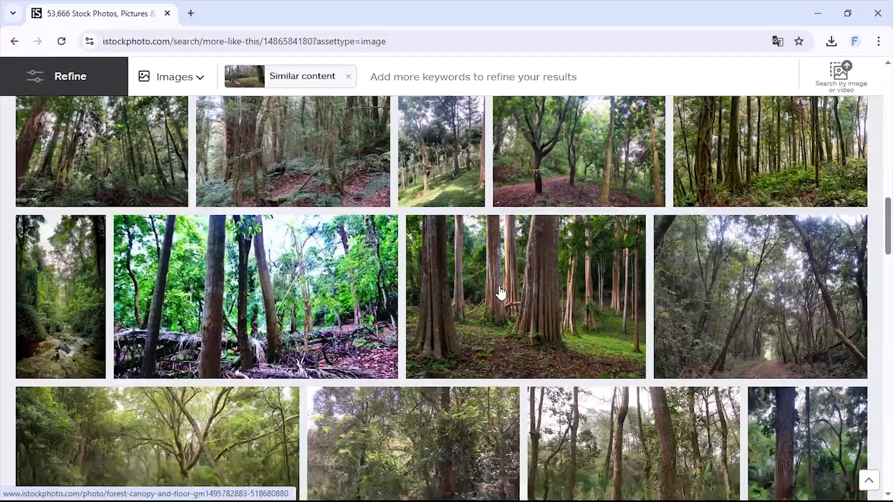
{"action": "scroll", "coordinate": [501, 290], "scroll_direction": "down", "scroll_amount": 6}
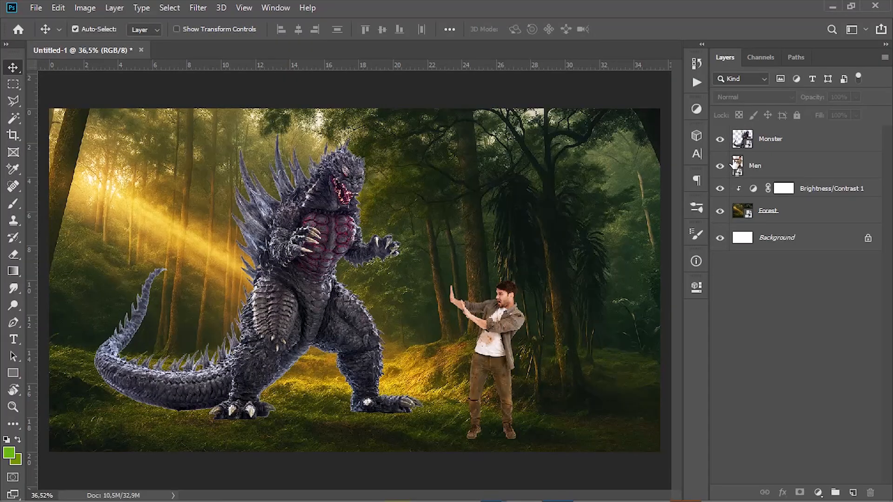
- Hide the Men and Monster layers and set the forest's Brightness/Contrast adjustment to brightness 63
{"action": "left_click", "coordinate": [720, 165]}
{"action": "left_click", "coordinate": [731, 189]}
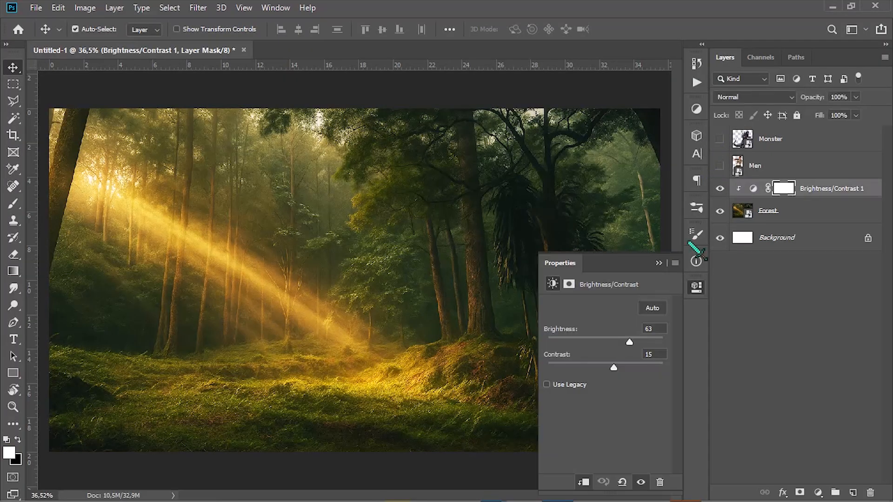
{"action": "mouse_move", "coordinate": [623, 345]}
{"action": "left_mouse_down"}
{"action": "mouse_move", "coordinate": [616, 343]}
{"action": "mouse_move", "coordinate": [630, 340]}
{"action": "left_mouse_up"}
{"action": "left_click", "coordinate": [696, 287]}
- Show the Men and Monster layers again over the forest
{"action": "left_click", "coordinate": [721, 165]}
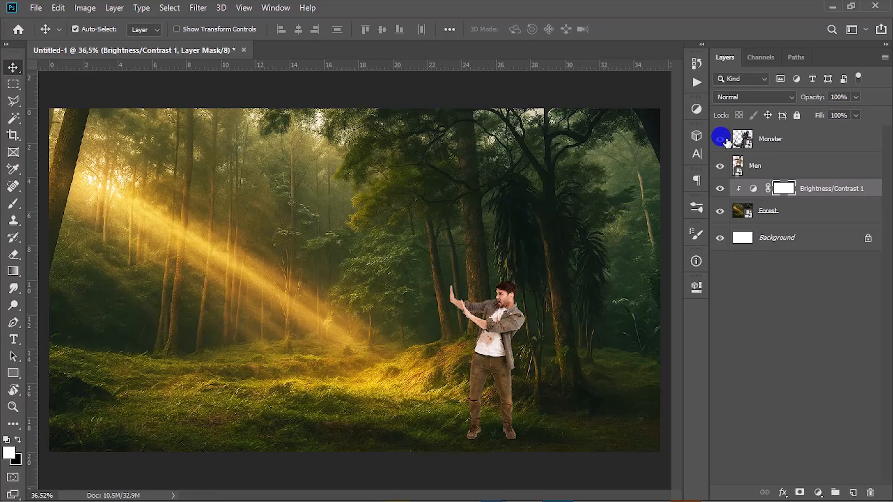
{"action": "left_click", "coordinate": [720, 139]}
{"action": "left_click_drag", "start_coordinate": [327, 283], "coordinate": [338, 280]}
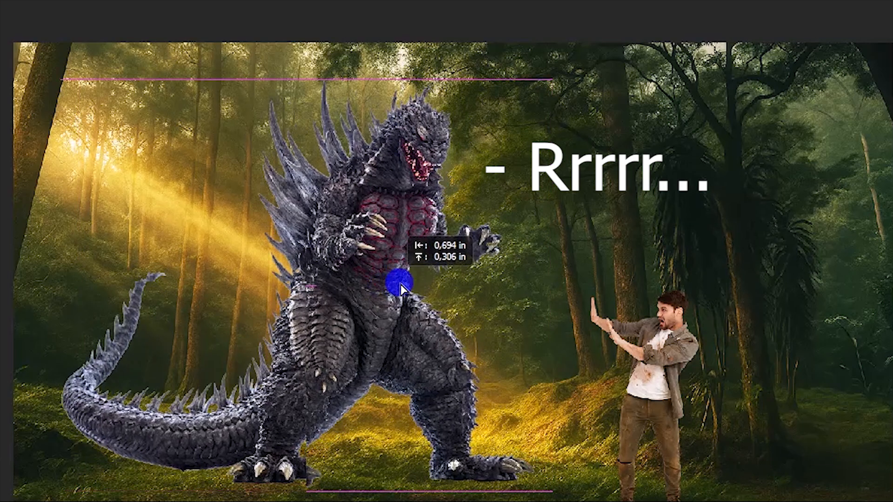
{"action": "left_click_drag", "start_coordinate": [424, 287], "coordinate": [412, 286]}
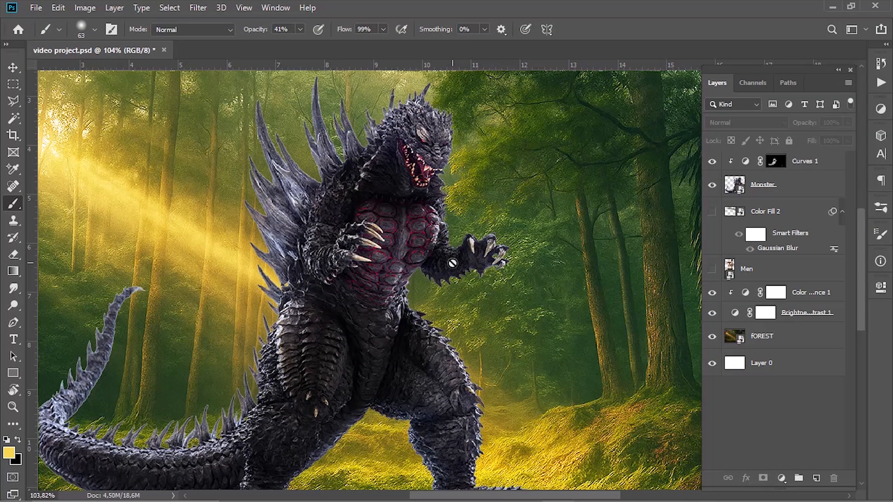
- Add a second Curves adjustment clipped to the Monster layer and lower its midtones and highlights to darken the monster
{"action": "left_click", "coordinate": [763, 184]}
{"action": "left_click", "coordinate": [775, 161]}
{"action": "left_click", "coordinate": [881, 108]}
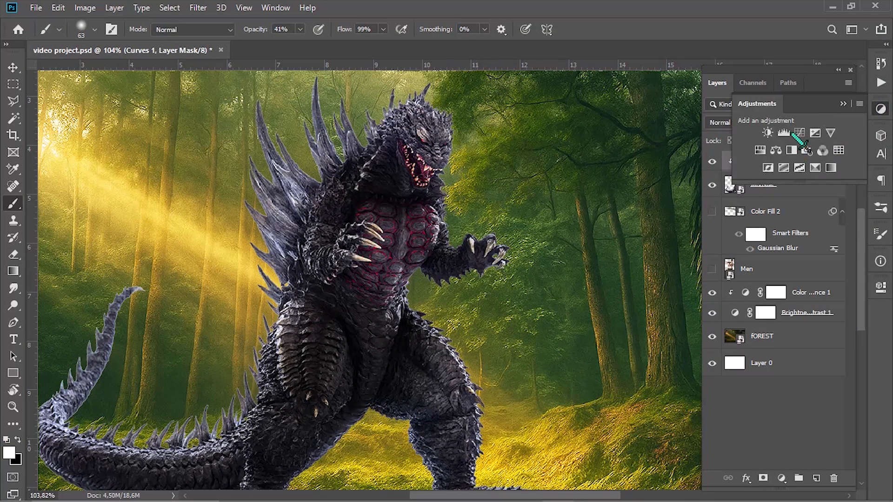
{"action": "left_click", "coordinate": [793, 139]}
{"action": "left_click_drag", "start_coordinate": [808, 377], "coordinate": [814, 384]}
{"action": "left_click", "coordinate": [769, 483]}
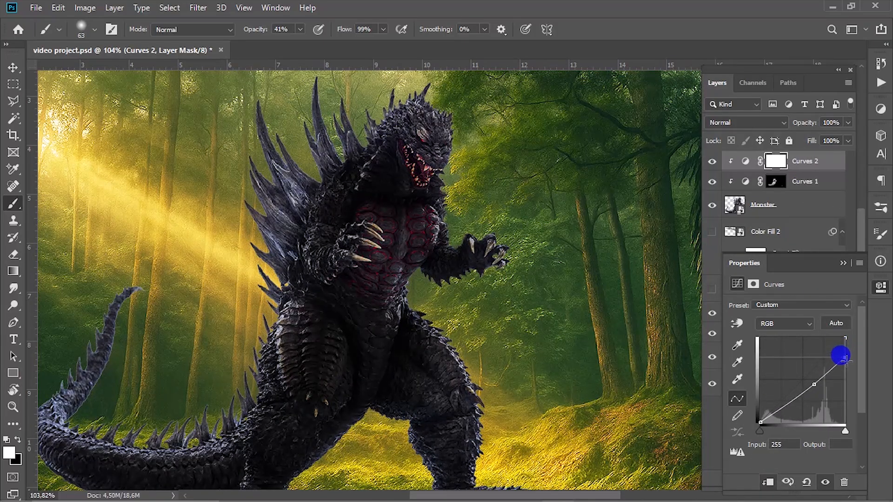
{"action": "left_click_drag", "start_coordinate": [841, 356], "coordinate": [844, 362]}
{"action": "left_click", "coordinate": [813, 385]}
{"action": "left_click", "coordinate": [843, 263]}
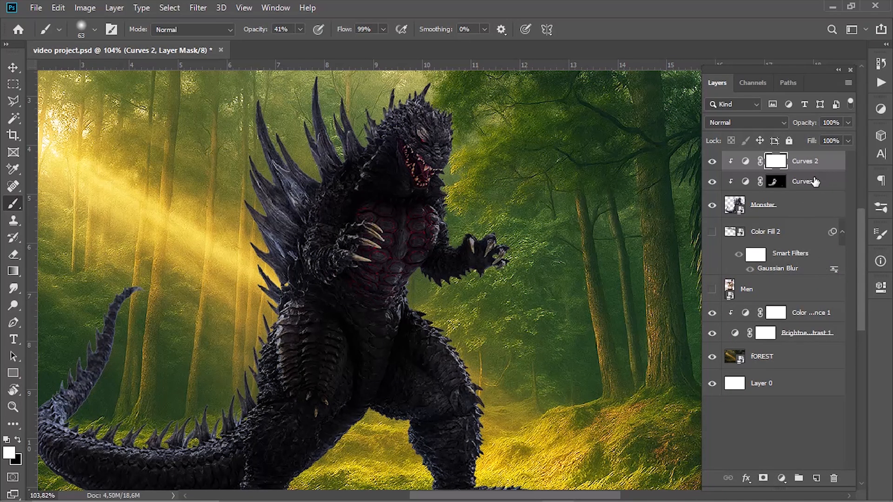
- Invert the Curves 2 mask and paint white at 41% opacity over the monster's upper body and outstretched arm
{"action": "key", "text": "ctrl+i"}
{"action": "scroll", "coordinate": [408, 203], "scroll_direction": "up", "scroll_amount": 4}
{"action": "left_click_drag", "start_coordinate": [406, 200], "coordinate": [282, 167]}
{"action": "mouse_move", "coordinate": [200, 183]}
{"action": "left_mouse_down"}
{"action": "mouse_move", "coordinate": [191, 93]}
{"action": "mouse_move", "coordinate": [170, 301]}
{"action": "left_mouse_up"}
{"action": "mouse_move", "coordinate": [223, 198]}
{"action": "left_mouse_down"}
{"action": "mouse_move", "coordinate": [251, 165]}
{"action": "mouse_move", "coordinate": [200, 256]}
{"action": "left_mouse_up"}
{"action": "left_click_drag", "start_coordinate": [304, 200], "coordinate": [377, 251]}
{"action": "left_click_drag", "start_coordinate": [365, 438], "coordinate": [343, 214]}
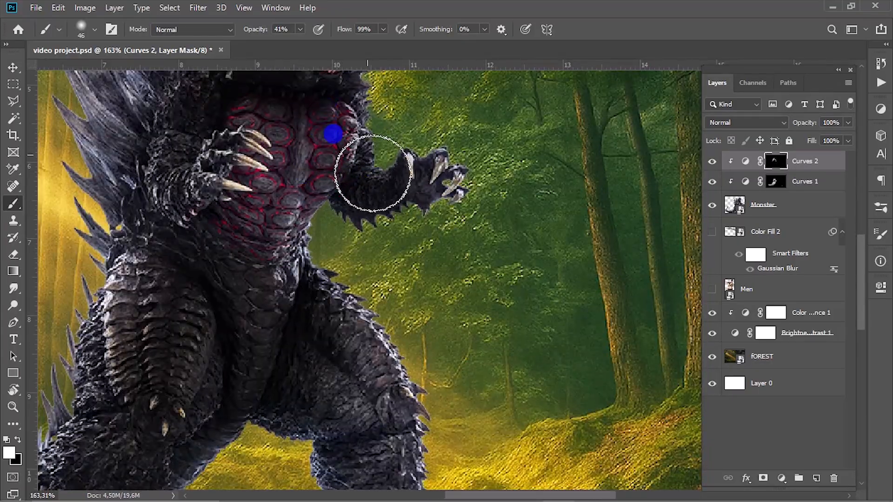
{"action": "left_click_drag", "start_coordinate": [372, 172], "coordinate": [432, 179]}
- Paint the Curves 2 darkening onto the clawed hand, belly and upper legs, raising the brush opacity to 62%
{"action": "scroll", "coordinate": [209, 180], "scroll_direction": "up", "scroll_amount": 4}
{"action": "left_click_drag", "start_coordinate": [231, 193], "coordinate": [212, 194]}
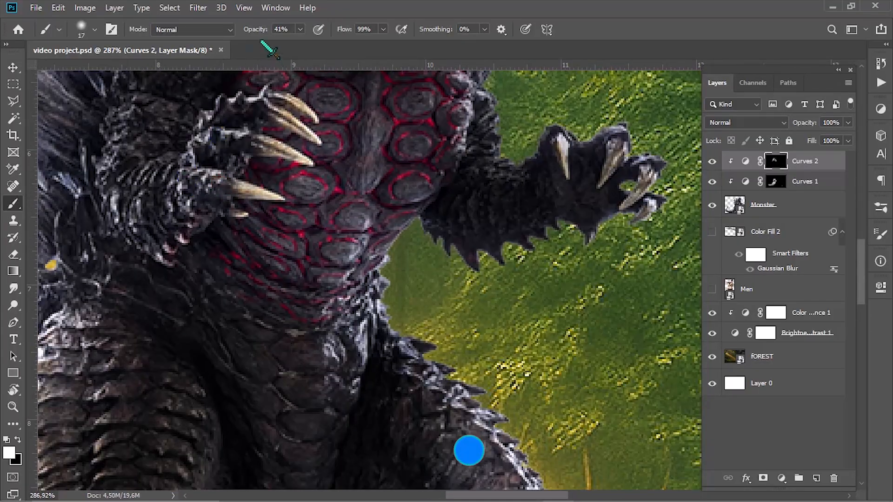
{"action": "left_click_drag", "start_coordinate": [231, 159], "coordinate": [258, 112]}
{"action": "mouse_move", "coordinate": [135, 228]}
{"action": "left_mouse_down"}
{"action": "mouse_move", "coordinate": [229, 174]}
{"action": "mouse_move", "coordinate": [257, 271]}
{"action": "left_mouse_up"}
{"action": "scroll", "coordinate": [251, 288], "scroll_direction": "down", "scroll_amount": 4}
{"action": "left_click_drag", "start_coordinate": [235, 303], "coordinate": [260, 305]}
{"action": "scroll", "coordinate": [242, 305], "scroll_direction": "down", "scroll_amount": 2}
{"action": "mouse_move", "coordinate": [210, 391]}
{"action": "left_mouse_down"}
{"action": "mouse_move", "coordinate": [228, 292]}
{"action": "mouse_move", "coordinate": [212, 355]}
{"action": "left_mouse_up"}
{"action": "mouse_move", "coordinate": [373, 273]}
{"action": "left_mouse_down"}
{"action": "mouse_move", "coordinate": [339, 275]}
{"action": "mouse_move", "coordinate": [327, 205]}
{"action": "left_mouse_up"}
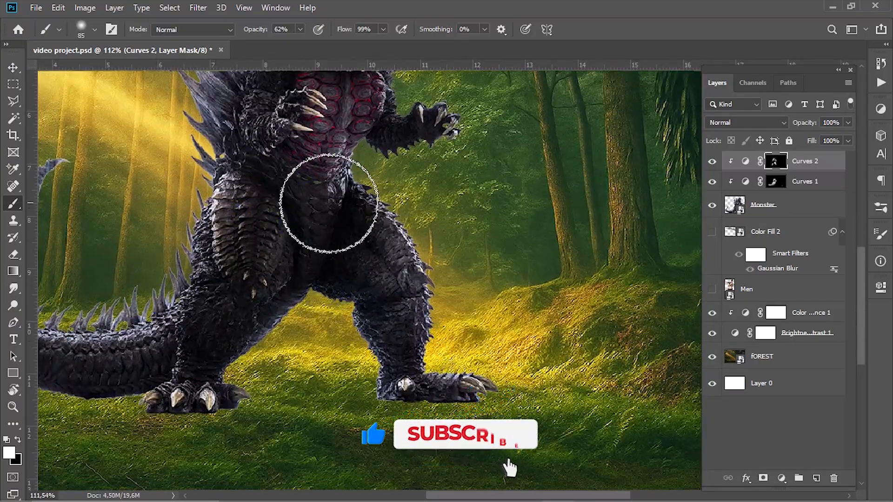
- Paint on the Curves 2 mask over the monster's legs and the base of its tail
{"action": "mouse_move", "coordinate": [299, 269]}
{"action": "left_mouse_down"}
{"action": "mouse_move", "coordinate": [386, 221]}
{"action": "mouse_move", "coordinate": [435, 210]}
{"action": "left_mouse_up"}
{"action": "mouse_move", "coordinate": [159, 303]}
{"action": "left_mouse_down"}
{"action": "mouse_move", "coordinate": [91, 275]}
{"action": "mouse_move", "coordinate": [260, 332]}
{"action": "left_mouse_up"}
{"action": "left_click_drag", "start_coordinate": [163, 235], "coordinate": [149, 230]}
{"action": "scroll", "coordinate": [163, 236], "scroll_direction": "down", "scroll_amount": 1}
{"action": "left_click_drag", "start_coordinate": [163, 235], "coordinate": [349, 298]}
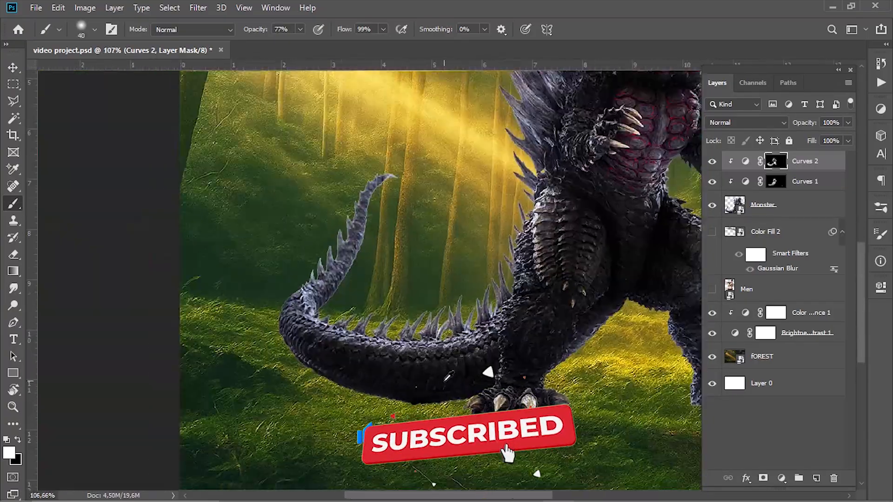
- Darken the tail and remaining body areas by painting the Curves 2 mask with white at 77% opacity
{"action": "scroll", "coordinate": [451, 385], "scroll_direction": "up", "scroll_amount": 2}
{"action": "scroll", "coordinate": [451, 388], "scroll_direction": "up", "scroll_amount": 2}
{"action": "mouse_move", "coordinate": [400, 414]}
{"action": "left_mouse_down"}
{"action": "mouse_move", "coordinate": [393, 422]}
{"action": "mouse_move", "coordinate": [354, 348]}
{"action": "left_mouse_up"}
{"action": "left_click_drag", "start_coordinate": [577, 344], "coordinate": [292, 308]}
{"action": "mouse_move", "coordinate": [437, 323]}
{"action": "left_mouse_down"}
{"action": "mouse_move", "coordinate": [421, 304]}
{"action": "mouse_move", "coordinate": [461, 257]}
{"action": "left_mouse_up"}
{"action": "scroll", "coordinate": [460, 261], "scroll_direction": "down", "scroll_amount": 5}
{"action": "scroll", "coordinate": [410, 196], "scroll_direction": "up", "scroll_amount": 1}
{"action": "left_click_drag", "start_coordinate": [400, 186], "coordinate": [423, 267]}
- Add a yellow solid color fill from the monster's outline, clip it to the Monster layer and invert its mask
{"action": "key", "text": "x"}
{"action": "left_click", "coordinate": [734, 205], "text": "ctrl"}
{"action": "left_click", "coordinate": [781, 478]}
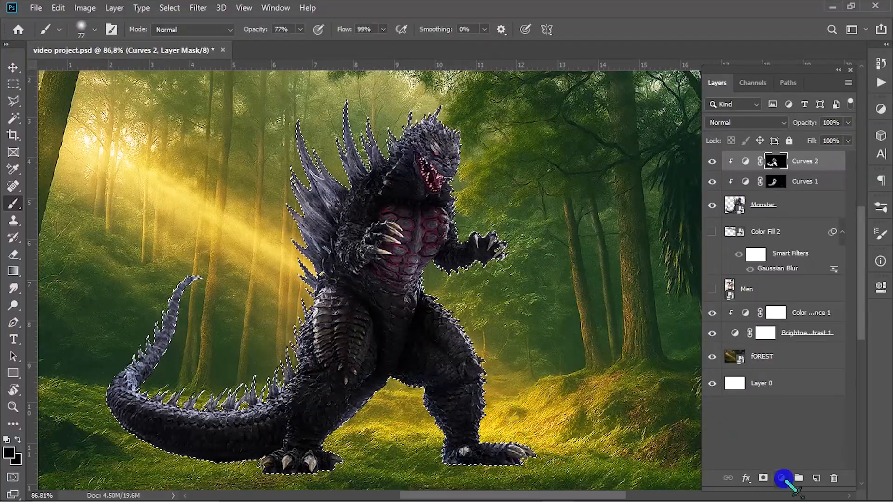
{"action": "left_click", "coordinate": [806, 249]}
{"action": "left_click", "coordinate": [688, 243]}
{"action": "left_click", "coordinate": [796, 163]}
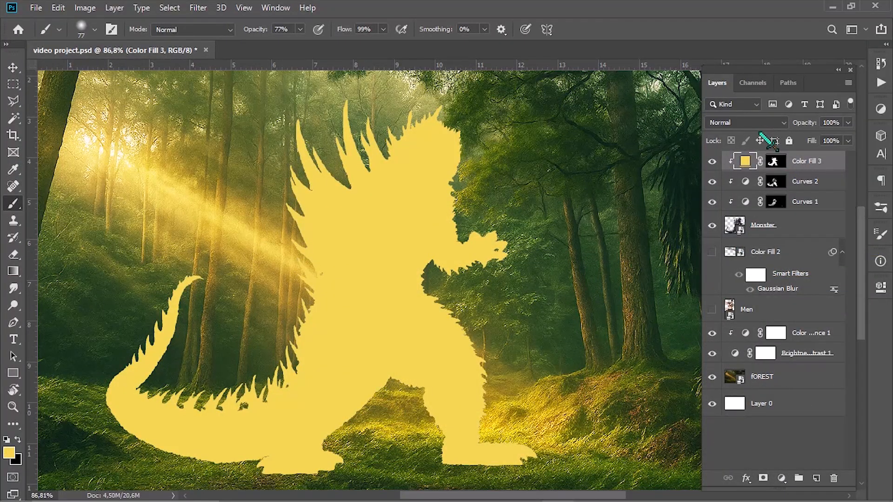
{"action": "left_click", "coordinate": [775, 163]}
{"action": "key", "text": "ctrl+i"}
{"action": "scroll", "coordinate": [316, 243], "scroll_direction": "up", "scroll_amount": 3}
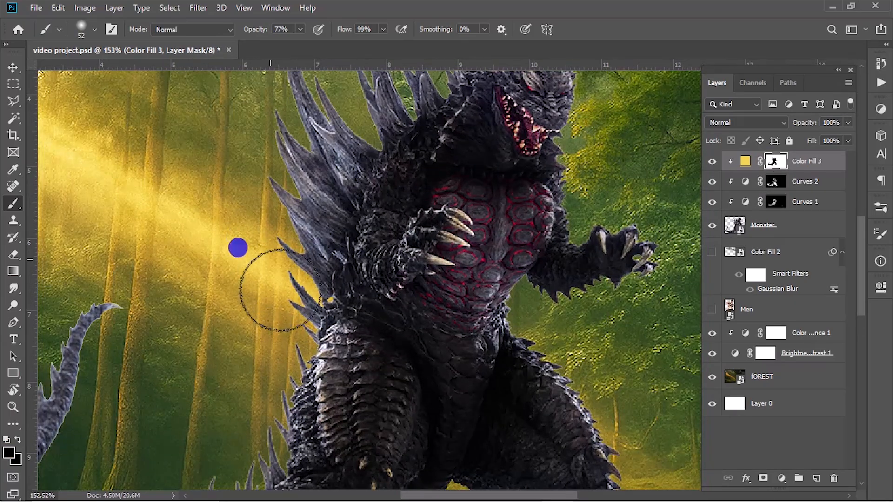
- Paint white at 77% opacity on the Color Fill 3 mask along the back spikes and head to add yellow rim light
{"action": "left_click", "coordinate": [8, 453]}
{"action": "left_click", "coordinate": [409, 250]}
{"action": "left_click", "coordinate": [707, 245]}
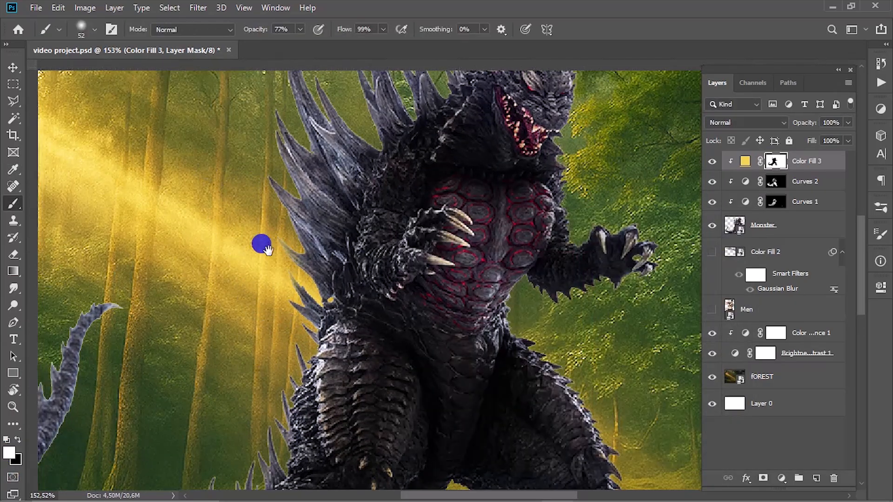
{"action": "left_click_drag", "start_coordinate": [266, 250], "coordinate": [282, 338]}
{"action": "mouse_move", "coordinate": [278, 321]}
{"action": "left_mouse_down"}
{"action": "mouse_move", "coordinate": [283, 154]}
{"action": "mouse_move", "coordinate": [285, 210]}
{"action": "left_mouse_up"}
{"action": "left_click_drag", "start_coordinate": [357, 195], "coordinate": [276, 247]}
{"action": "mouse_move", "coordinate": [263, 227]}
{"action": "left_mouse_down"}
{"action": "mouse_move", "coordinate": [274, 180]}
{"action": "mouse_move", "coordinate": [419, 151]}
{"action": "left_mouse_up"}
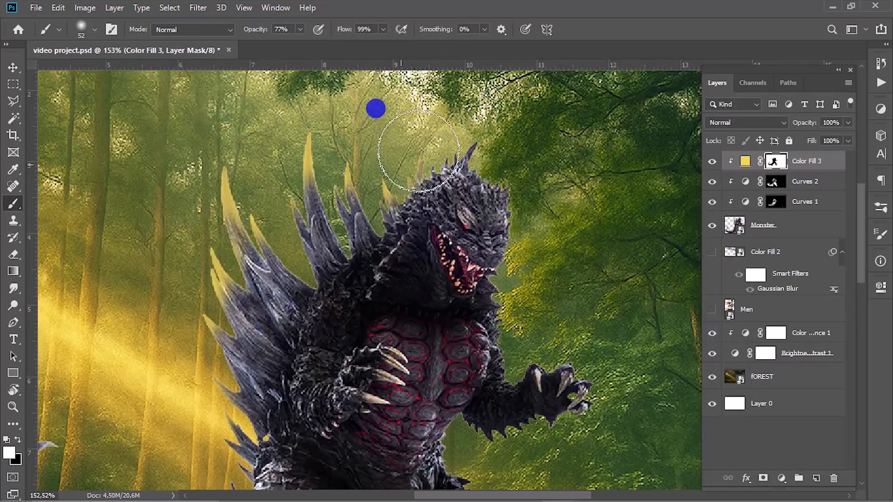
{"action": "mouse_move", "coordinate": [217, 412]}
{"action": "left_mouse_down"}
{"action": "mouse_move", "coordinate": [256, 282]}
{"action": "mouse_move", "coordinate": [268, 359]}
{"action": "mouse_move", "coordinate": [254, 404]}
{"action": "mouse_move", "coordinate": [325, 258]}
{"action": "left_mouse_up"}
{"action": "mouse_move", "coordinate": [325, 261]}
{"action": "left_mouse_down"}
{"action": "mouse_move", "coordinate": [320, 324]}
{"action": "mouse_move", "coordinate": [159, 362]}
{"action": "mouse_move", "coordinate": [91, 344]}
{"action": "mouse_move", "coordinate": [172, 253]}
{"action": "mouse_move", "coordinate": [177, 198]}
{"action": "left_mouse_up"}
- Paint yellow light along the inner edges of the monster's legs with the brush at 38% opacity
{"action": "scroll", "coordinate": [303, 199], "scroll_direction": "down", "scroll_amount": 3}
{"action": "scroll", "coordinate": [436, 349], "scroll_direction": "up", "scroll_amount": 5}
{"action": "mouse_move", "coordinate": [354, 358]}
{"action": "left_mouse_down"}
{"action": "mouse_move", "coordinate": [421, 296]}
{"action": "mouse_move", "coordinate": [498, 269]}
{"action": "mouse_move", "coordinate": [577, 363]}
{"action": "left_mouse_up"}
- Set the Color Fill 3 layer to Screen blend mode with 49% opacity
{"action": "left_click", "coordinate": [746, 123]}
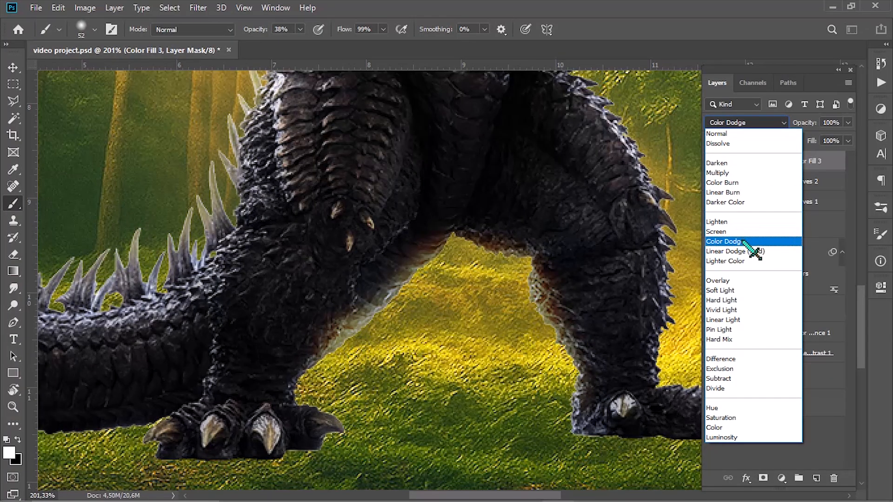
{"action": "left_click", "coordinate": [744, 240]}
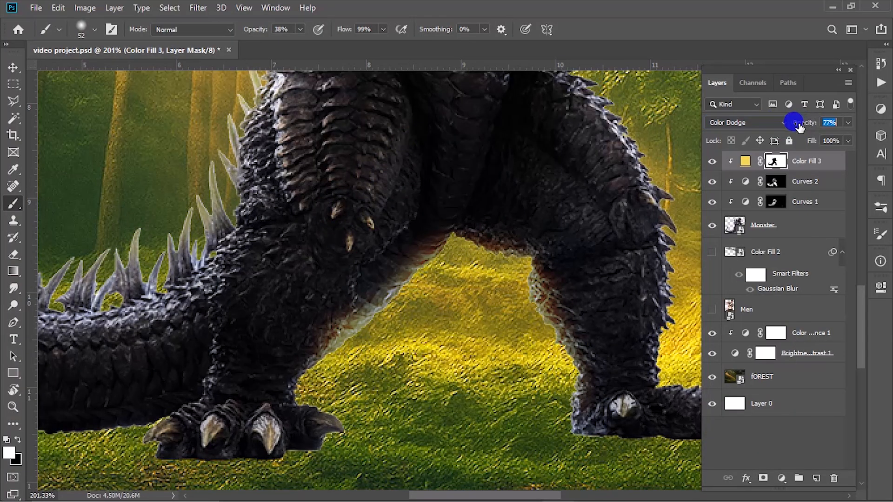
{"action": "left_click", "coordinate": [765, 123]}
{"action": "mouse_move", "coordinate": [798, 127]}
{"action": "left_mouse_down"}
{"action": "mouse_move", "coordinate": [835, 124]}
{"action": "mouse_move", "coordinate": [819, 126]}
{"action": "left_mouse_up"}
{"action": "left_click", "coordinate": [744, 227]}
- Refine the yellow glow around the monster's legs and feet, alternating white and black on the Color Fill 3 mask
{"action": "left_click_drag", "start_coordinate": [423, 285], "coordinate": [327, 432]}
{"action": "key", "text": "x"}
{"action": "left_click_drag", "start_coordinate": [509, 328], "coordinate": [419, 319]}
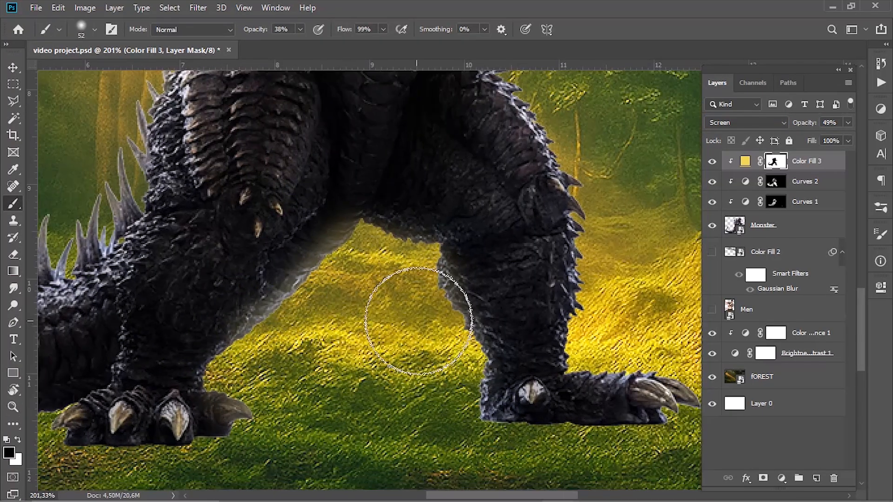
{"action": "key", "text": "x"}
{"action": "left_click_drag", "start_coordinate": [465, 374], "coordinate": [468, 395]}
{"action": "left_click_drag", "start_coordinate": [604, 283], "coordinate": [505, 369]}
{"action": "left_click_drag", "start_coordinate": [505, 370], "coordinate": [472, 311]}
- Paint soft yellow light on the monster's upper body, arm and head edges using the Color Fill 3 mask
{"action": "mouse_move", "coordinate": [429, 184]}
{"action": "left_mouse_down"}
{"action": "mouse_move", "coordinate": [502, 335]}
{"action": "mouse_move", "coordinate": [487, 225]}
{"action": "mouse_move", "coordinate": [426, 295]}
{"action": "left_mouse_up"}
{"action": "mouse_move", "coordinate": [426, 295]}
{"action": "left_mouse_down"}
{"action": "mouse_move", "coordinate": [420, 247]}
{"action": "mouse_move", "coordinate": [456, 169]}
{"action": "mouse_move", "coordinate": [498, 289]}
{"action": "left_mouse_up"}
{"action": "mouse_move", "coordinate": [499, 289]}
{"action": "left_mouse_down"}
{"action": "mouse_move", "coordinate": [479, 224]}
{"action": "mouse_move", "coordinate": [518, 304]}
{"action": "left_mouse_up"}
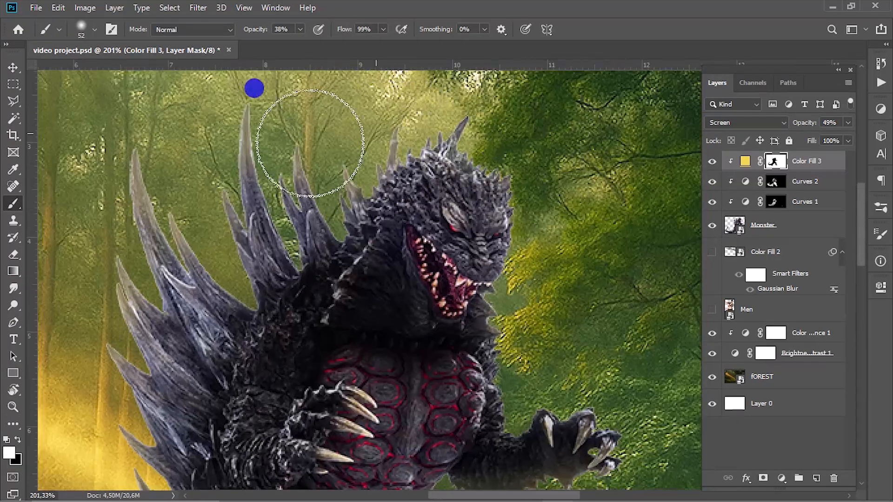
{"action": "key", "text": "x"}
{"action": "key", "text": "x"}
{"action": "scroll", "coordinate": [204, 263], "scroll_direction": "down", "scroll_amount": 4}
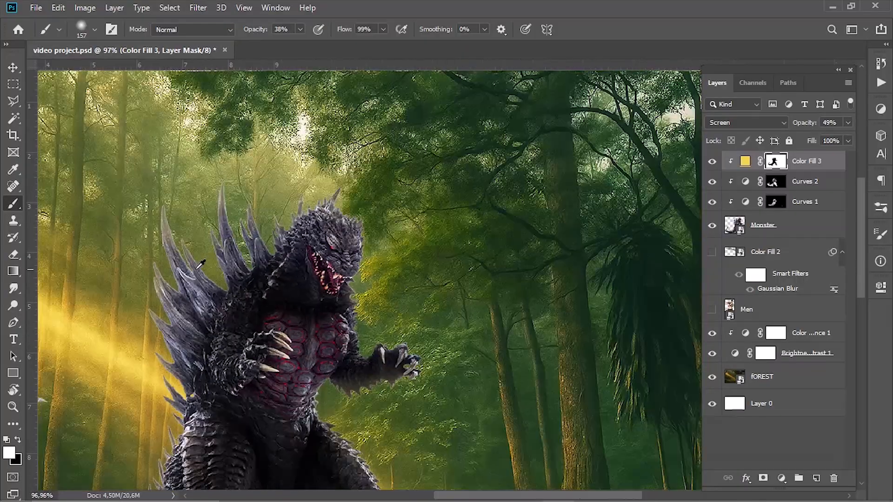
- Paint the glow more broadly over the spikes, tail and body, enlarging the soft brush up to 340 px
{"action": "mouse_move", "coordinate": [163, 288]}
{"action": "left_mouse_down"}
{"action": "mouse_move", "coordinate": [215, 195]}
{"action": "mouse_move", "coordinate": [163, 344]}
{"action": "left_mouse_up"}
{"action": "left_click_drag", "start_coordinate": [183, 328], "coordinate": [322, 152]}
{"action": "mouse_move", "coordinate": [228, 303]}
{"action": "left_mouse_down"}
{"action": "mouse_move", "coordinate": [260, 278]}
{"action": "mouse_move", "coordinate": [194, 310]}
{"action": "left_mouse_up"}
{"action": "scroll", "coordinate": [225, 247], "scroll_direction": "down", "scroll_amount": 5}
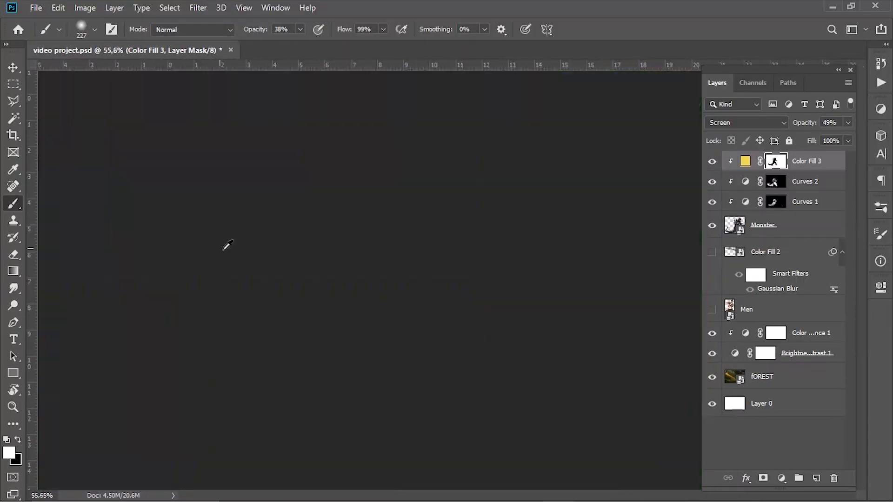
{"action": "key", "text": "]"}
{"action": "mouse_move", "coordinate": [414, 371]}
{"action": "left_mouse_down"}
{"action": "mouse_move", "coordinate": [481, 334]}
{"action": "mouse_move", "coordinate": [521, 329]}
{"action": "left_mouse_up"}
{"action": "scroll", "coordinate": [447, 258], "scroll_direction": "up", "scroll_amount": 5}
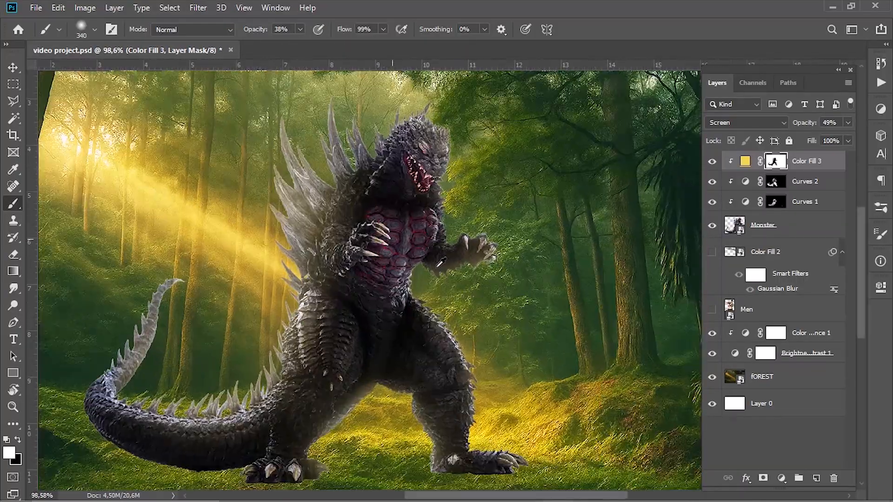
- Add a black solid color fill layer in the shape of the monster's outline
{"action": "left_click", "coordinate": [739, 228], "text": "ctrl"}
{"action": "left_click", "coordinate": [782, 479]}
{"action": "left_click", "coordinate": [807, 254]}
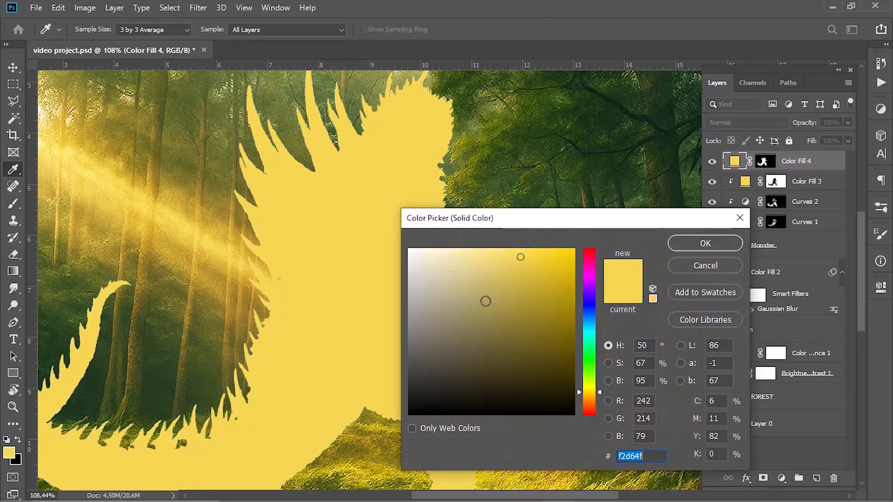
{"action": "left_click_drag", "start_coordinate": [484, 302], "coordinate": [452, 489]}
{"action": "left_click", "coordinate": [706, 244]}
- Move the Color Fill 4 layer below the Monster layer and convert it to a smart object
{"action": "scroll", "coordinate": [603, 238], "scroll_direction": "down", "scroll_amount": 4}
{"action": "left_click_drag", "start_coordinate": [782, 161], "coordinate": [775, 259]}
{"action": "right_click", "coordinate": [787, 250]}
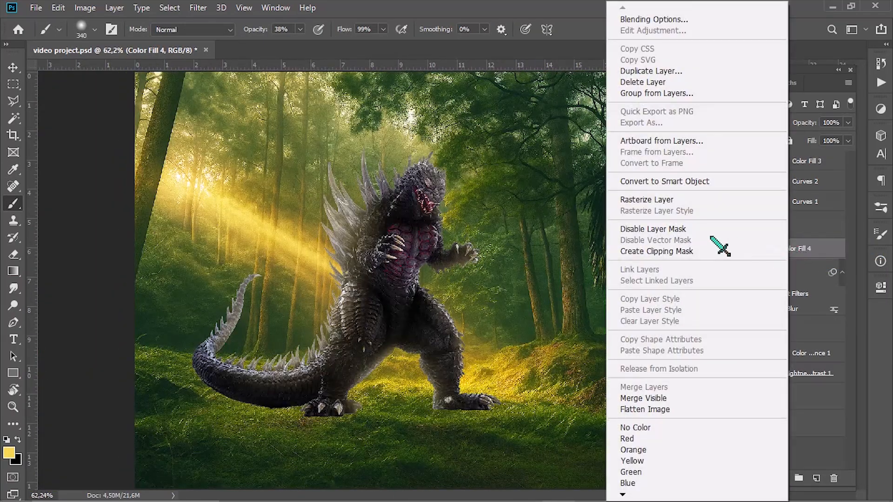
{"action": "left_click", "coordinate": [669, 181]}
- Flip the black monster silhouette vertically and place it beneath the monster's feet as a shadow
{"action": "key", "text": "ctrl+t"}
{"action": "right_click", "coordinate": [427, 262]}
{"action": "left_click", "coordinate": [447, 423]}
{"action": "left_click_drag", "start_coordinate": [397, 259], "coordinate": [395, 486]}
{"action": "left_click_drag", "start_coordinate": [412, 403], "coordinate": [413, 426]}
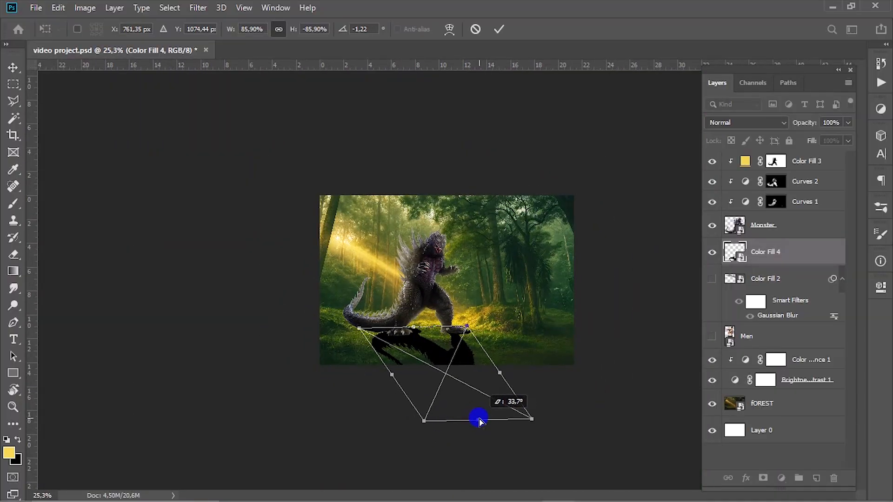
- Skew the shadow about 36°, align its feet with the monster's feet and apply the transform
{"action": "scroll", "coordinate": [469, 420], "scroll_direction": "up", "scroll_amount": 5}
{"action": "left_click_drag", "start_coordinate": [479, 420], "coordinate": [451, 426]}
{"action": "scroll", "coordinate": [449, 426], "scroll_direction": "down", "scroll_amount": 2}
{"action": "left_click_drag", "start_coordinate": [362, 385], "coordinate": [357, 385]}
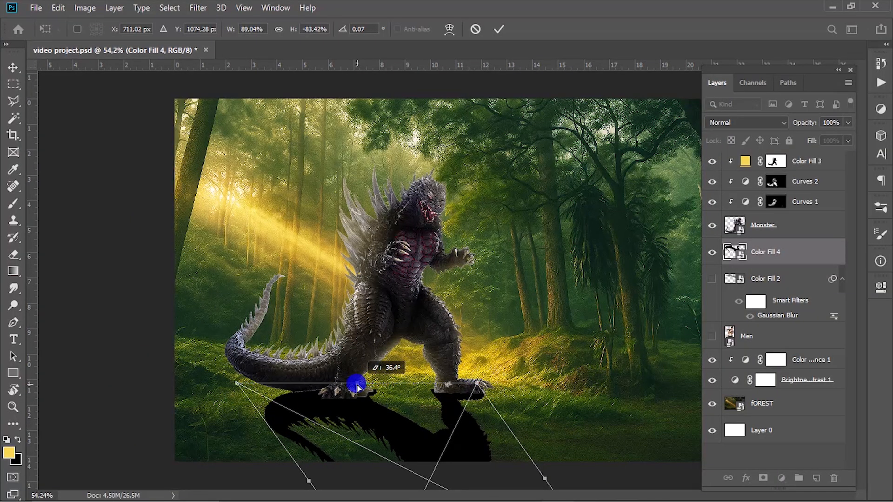
{"action": "left_click_drag", "start_coordinate": [426, 405], "coordinate": [426, 403]}
{"action": "left_click", "coordinate": [499, 29]}
- Add a mask to Color Fill 4 and fade the far end of the shadow with a black-to-transparent gradient
{"action": "key", "text": "b"}
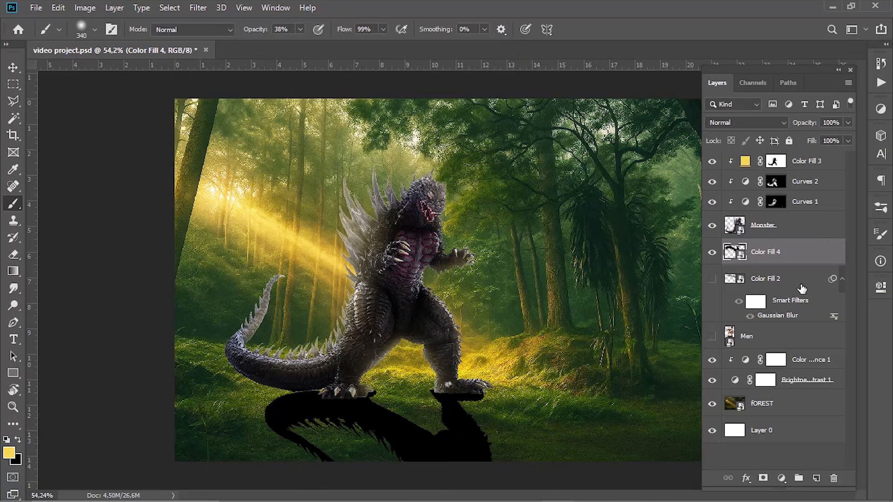
{"action": "left_click", "coordinate": [451, 387]}
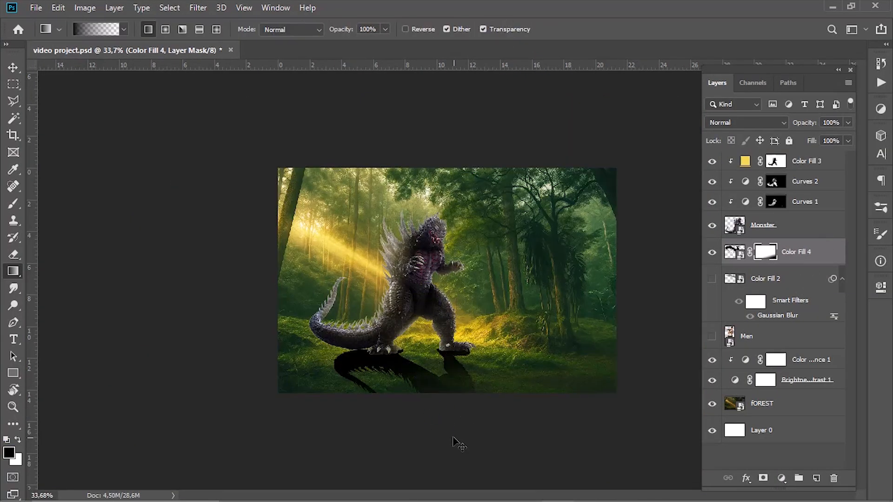
{"action": "key", "text": "b"}
{"action": "scroll", "coordinate": [447, 309], "scroll_direction": "up", "scroll_amount": 3}
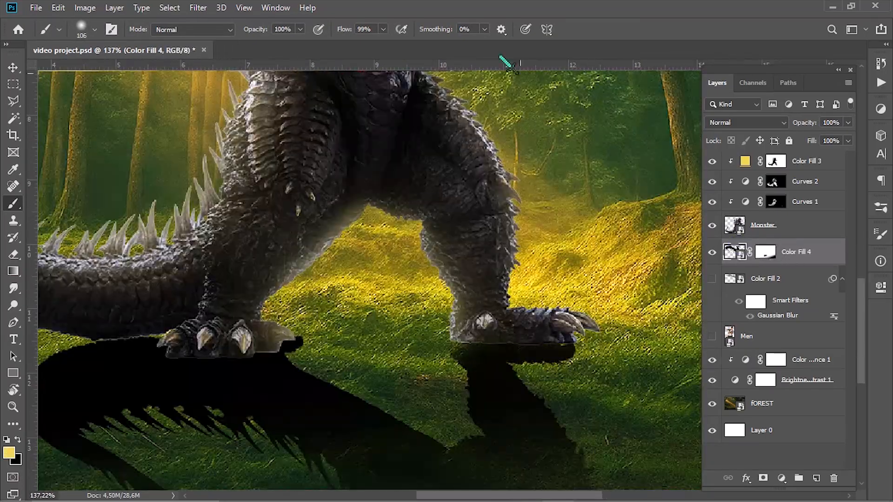
- Warp the Color Fill 4 shadow so it meets both of the monster's feet
{"action": "key", "text": "ctrl+t"}
{"action": "left_click", "coordinate": [585, 30]}
{"action": "left_click", "coordinate": [451, 212]}
{"action": "scroll", "coordinate": [298, 323], "scroll_direction": "up", "scroll_amount": 3}
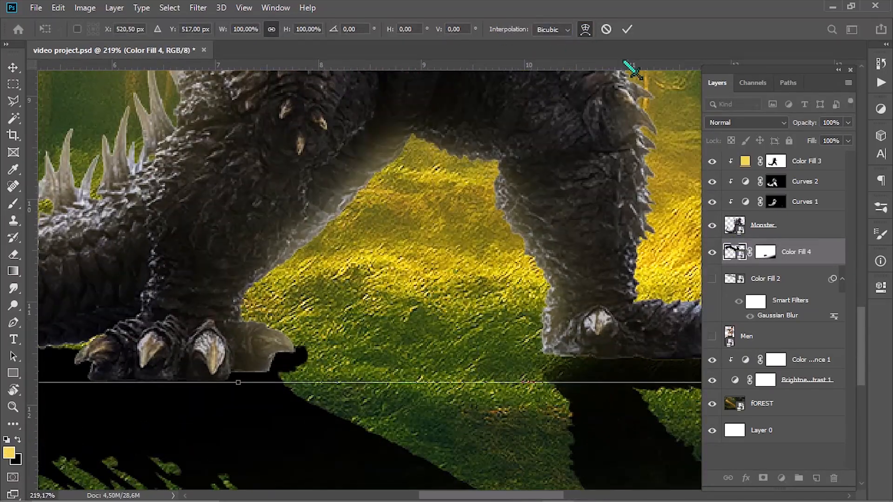
{"action": "scroll", "coordinate": [419, 236], "scroll_direction": "down", "scroll_amount": 4}
{"action": "left_click_drag", "start_coordinate": [399, 269], "coordinate": [390, 268]}
{"action": "mouse_move", "coordinate": [607, 318]}
{"action": "left_mouse_down"}
{"action": "mouse_move", "coordinate": [600, 309]}
{"action": "mouse_move", "coordinate": [619, 308]}
{"action": "left_mouse_up"}
{"action": "key", "text": "Return"}
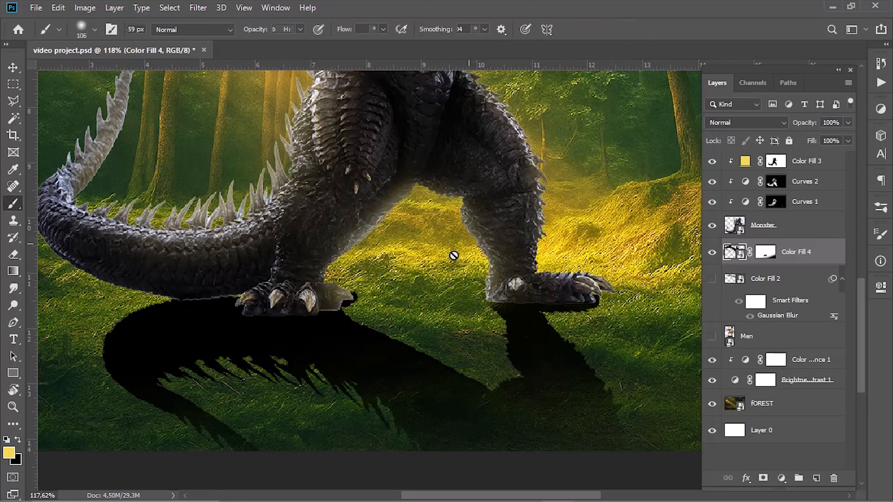
- Paint black on the Color Fill 4 mask to hide the excess shadow beside the monster's rear foot
{"action": "scroll", "coordinate": [452, 256], "scroll_direction": "up", "scroll_amount": 2}
{"action": "left_click", "coordinate": [765, 252]}
{"action": "left_click_drag", "start_coordinate": [354, 262], "coordinate": [379, 253]}
{"action": "scroll", "coordinate": [313, 304], "scroll_direction": "down", "scroll_amount": 5}
{"action": "scroll", "coordinate": [313, 304], "scroll_direction": "down", "scroll_amount": 4}
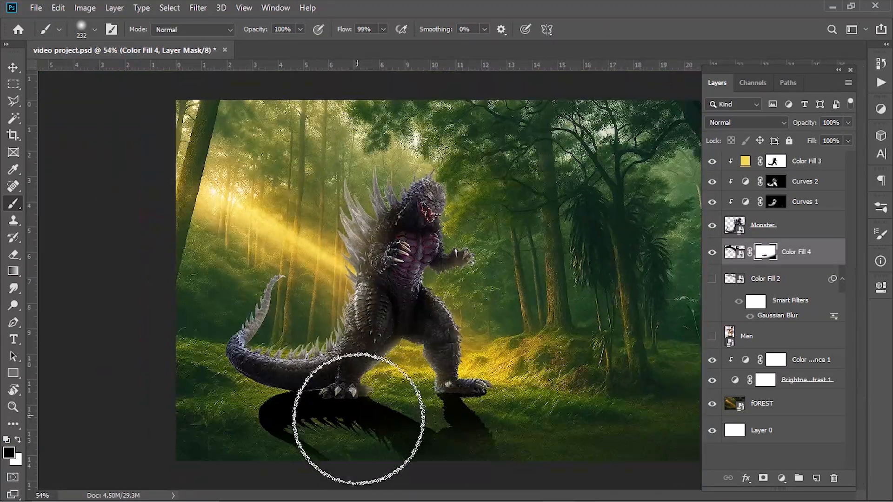
- Hide the tail part of the shadow by painting black at 100% opacity on the Color Fill 4 mask
{"action": "mouse_move", "coordinate": [358, 442]}
{"action": "left_mouse_down"}
{"action": "mouse_move", "coordinate": [331, 442]}
{"action": "mouse_move", "coordinate": [299, 421]}
{"action": "left_mouse_up"}
{"action": "scroll", "coordinate": [316, 431], "scroll_direction": "up", "scroll_amount": 3}
{"action": "mouse_move", "coordinate": [354, 424]}
{"action": "left_mouse_down"}
{"action": "mouse_move", "coordinate": [263, 415]}
{"action": "mouse_move", "coordinate": [251, 387]}
{"action": "left_mouse_up"}
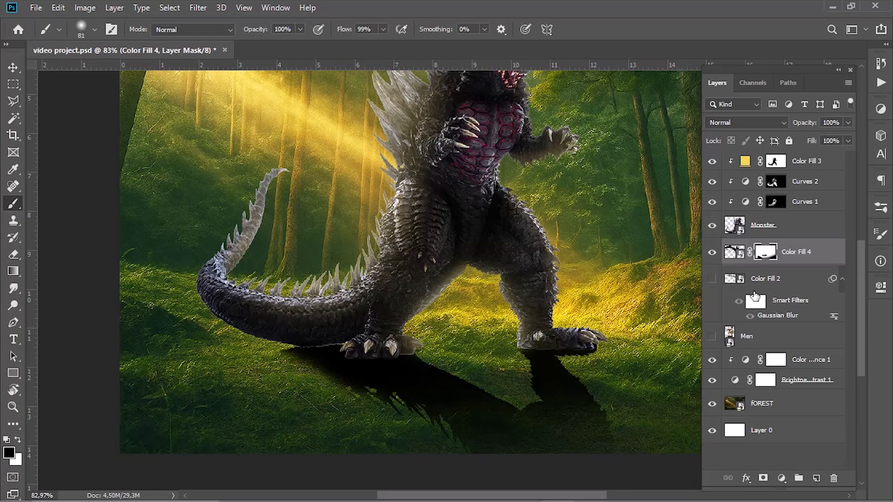
- Duplicate the Color Fill 4 shadow layer and add an empty layer beneath it
{"action": "key", "text": "ctrl+j"}
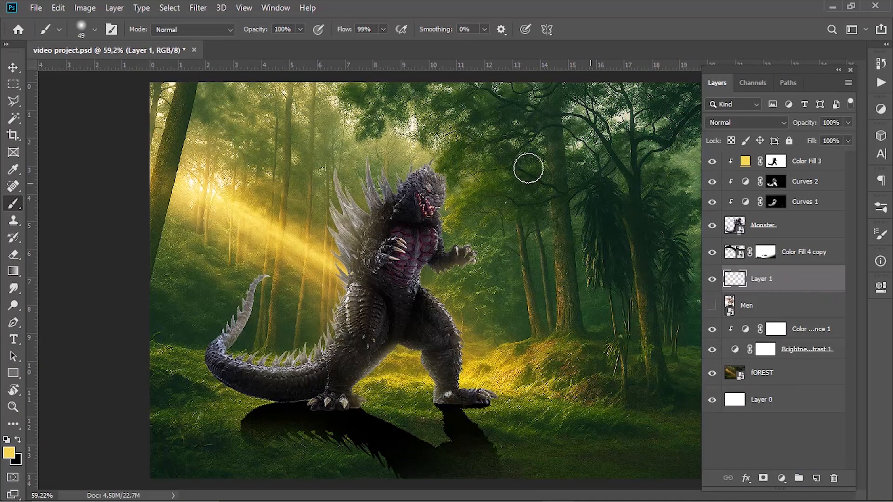
- Flatten the brush tip into a wide ellipse, reduce its size, and make black the foreground color
{"action": "left_click", "coordinate": [95, 30]}
{"action": "left_click", "coordinate": [151, 130]}
{"action": "left_click", "coordinate": [577, 4]}
{"action": "scroll", "coordinate": [424, 298], "scroll_direction": "up", "scroll_amount": 4}
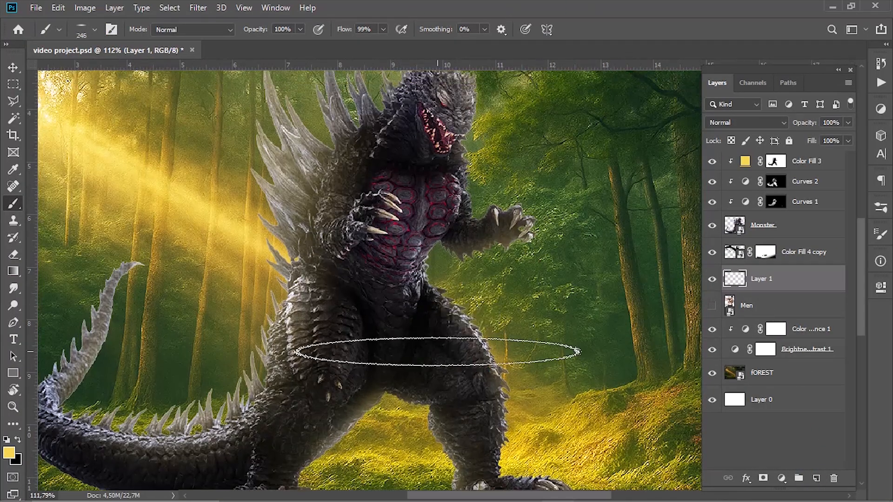
{"action": "scroll", "coordinate": [438, 350], "scroll_direction": "down", "scroll_amount": 4}
{"action": "scroll", "coordinate": [326, 409], "scroll_direction": "up", "scroll_amount": 4}
{"action": "right_click", "coordinate": [303, 404]}
{"action": "left_click", "coordinate": [692, 98]}
{"action": "key", "text": "ctrl+z"}
{"action": "key", "text": "bracketleft"}
{"action": "key", "text": "bracketleft"}
{"action": "key", "text": "bracketleft"}
{"action": "key", "text": "bracketleft"}
{"action": "key", "text": "bracketleft"}
{"action": "key", "text": "x"}
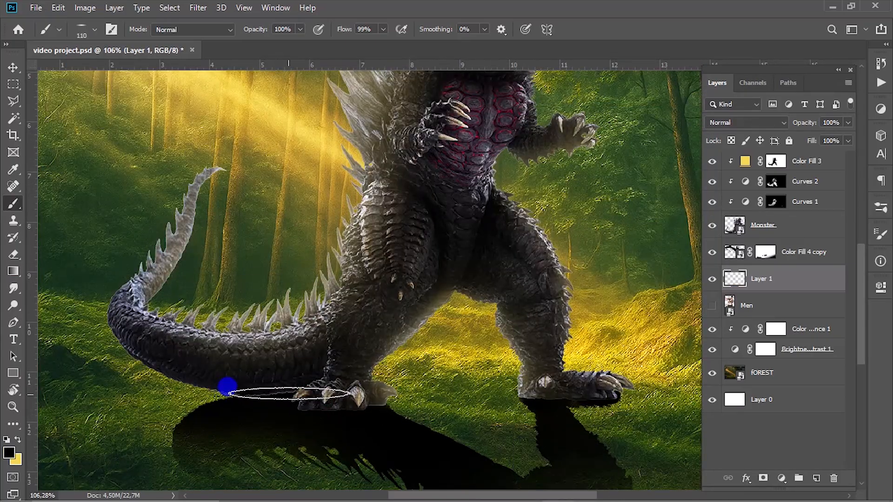
- Paint a black contact shadow on Layer 1 along the underside of the monster's tail
{"action": "key", "text": "bracketright"}
{"action": "key", "text": "bracketright"}
{"action": "left_click", "coordinate": [211, 398]}
{"action": "mouse_move", "coordinate": [239, 397]}
{"action": "left_mouse_down"}
{"action": "mouse_move", "coordinate": [110, 342]}
{"action": "mouse_move", "coordinate": [184, 367]}
{"action": "mouse_move", "coordinate": [212, 394]}
{"action": "left_mouse_up"}
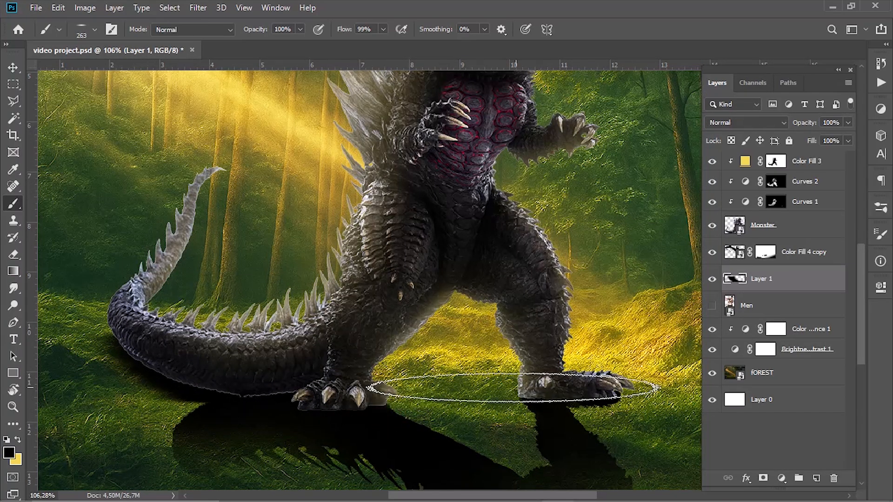
- Paint a soft contact shadow between the monster's feet and under the front foot on Layer 1 at 57% brush opacity
{"action": "left_click", "coordinate": [452, 406]}
{"action": "right_click", "coordinate": [452, 406], "text": "alt"}
{"action": "left_click", "coordinate": [454, 408]}
{"action": "left_click_drag", "start_coordinate": [231, 35], "coordinate": [229, 35]}
{"action": "right_click", "coordinate": [454, 412], "text": "alt"}
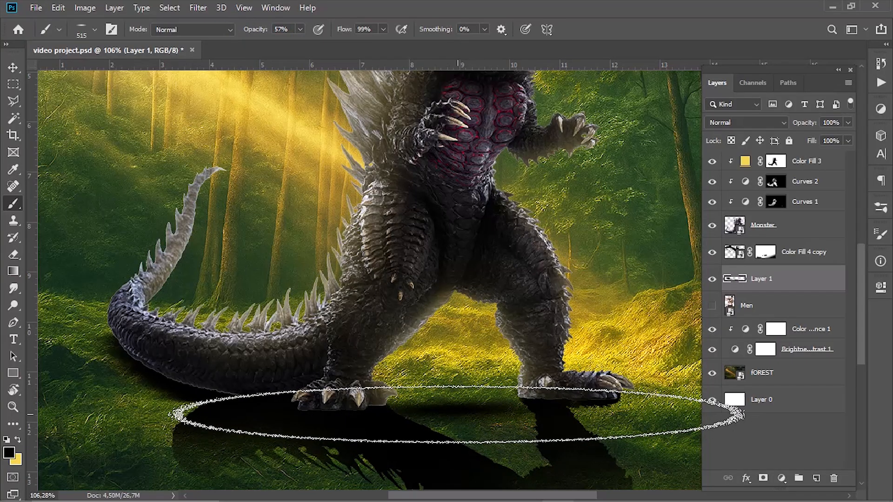
{"action": "left_click", "coordinate": [458, 413]}
{"action": "mouse_move", "coordinate": [441, 408]}
{"action": "left_mouse_down"}
{"action": "mouse_move", "coordinate": [403, 402]}
{"action": "mouse_move", "coordinate": [441, 403]}
{"action": "left_mouse_up"}
{"action": "left_click", "coordinate": [440, 403]}
{"action": "right_click", "coordinate": [501, 409], "text": "alt"}
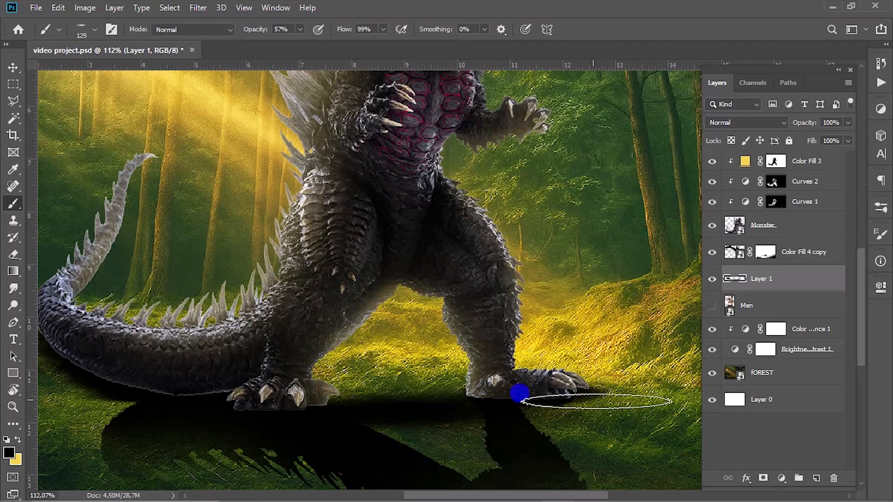
{"action": "left_click_drag", "start_coordinate": [520, 393], "coordinate": [541, 393]}
{"action": "left_click", "coordinate": [763, 252]}
{"action": "right_click", "coordinate": [589, 393], "text": "alt"}
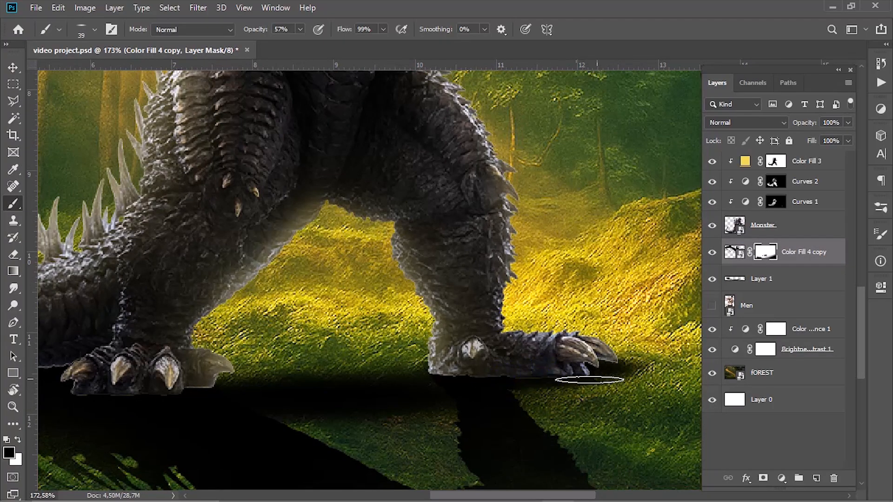
{"action": "key", "text": "alt+bracketleft"}
{"action": "key", "text": "ctrl+z"}
{"action": "scroll", "coordinate": [456, 400], "scroll_direction": "down", "scroll_amount": 2}
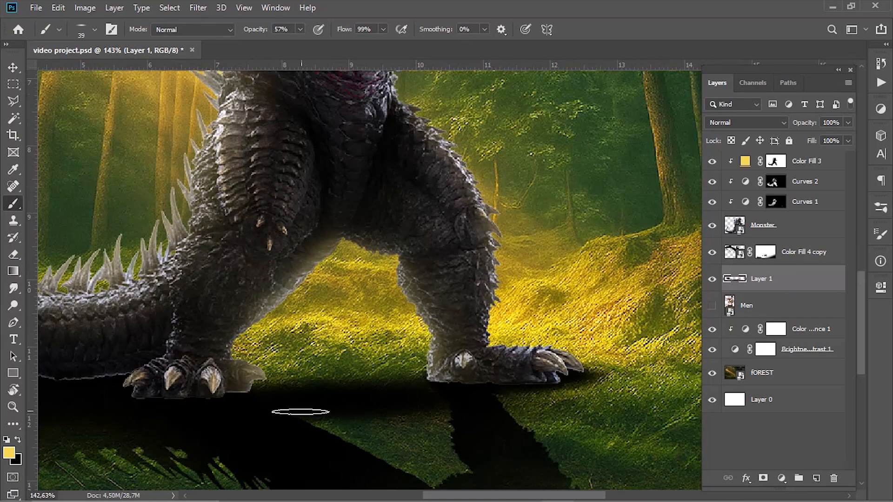
{"action": "left_click_drag", "start_coordinate": [189, 394], "coordinate": [367, 388]}
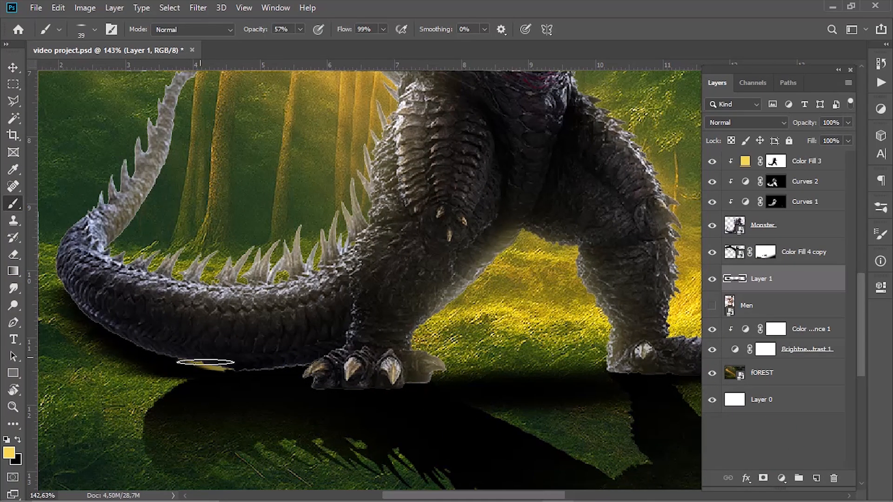
{"action": "right_click", "coordinate": [183, 331], "text": "alt"}
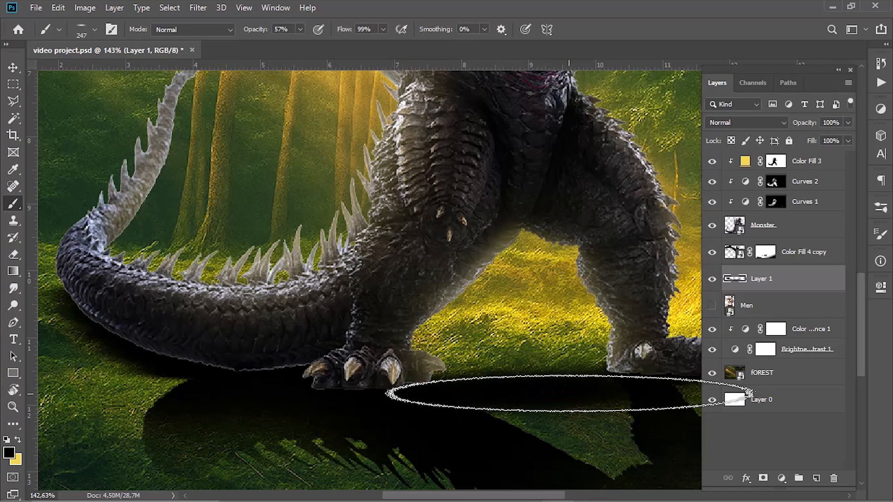
- Convert the Color Fill 4 copy shadow to a smart object and apply a Gaussian Blur with a 3 px radius
{"action": "scroll", "coordinate": [575, 375], "scroll_direction": "down", "scroll_amount": 2}
{"action": "scroll", "coordinate": [575, 375], "scroll_direction": "down", "scroll_amount": 2}
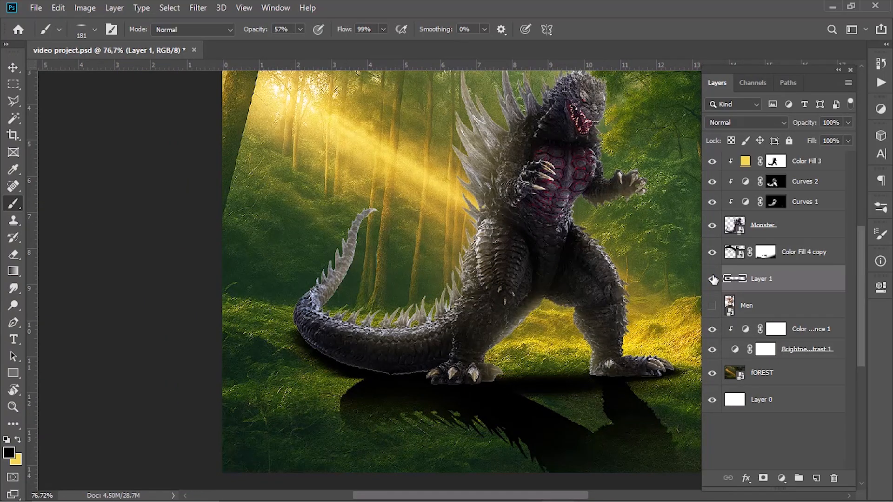
{"action": "right_click", "coordinate": [781, 251]}
{"action": "left_click", "coordinate": [712, 144]}
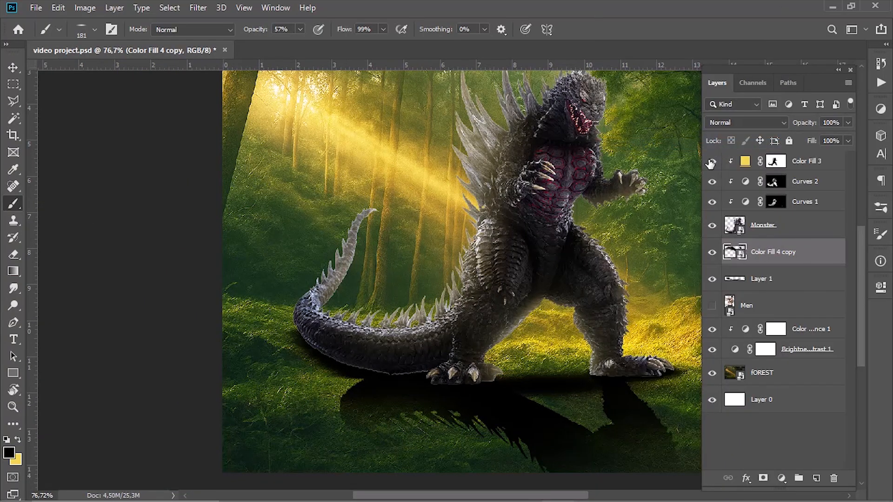
{"action": "left_click", "coordinate": [195, 8]}
{"action": "mouse_move", "coordinate": [286, 156]}
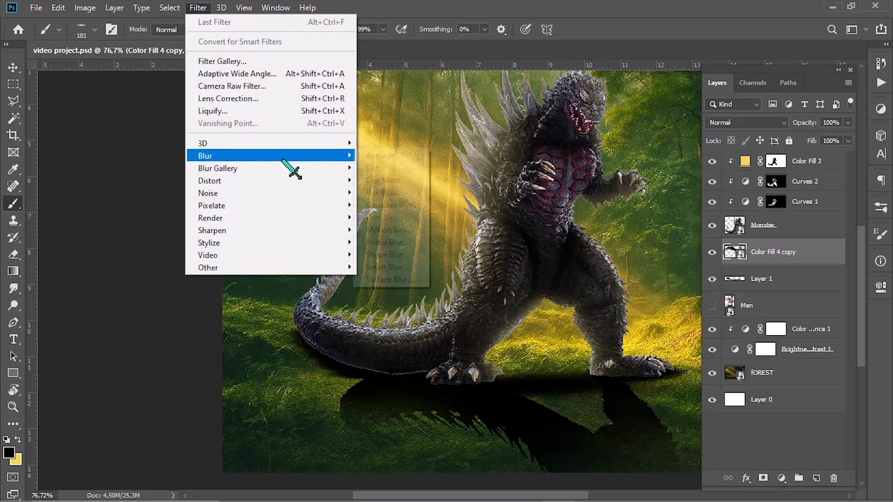
{"action": "left_click", "coordinate": [393, 206]}
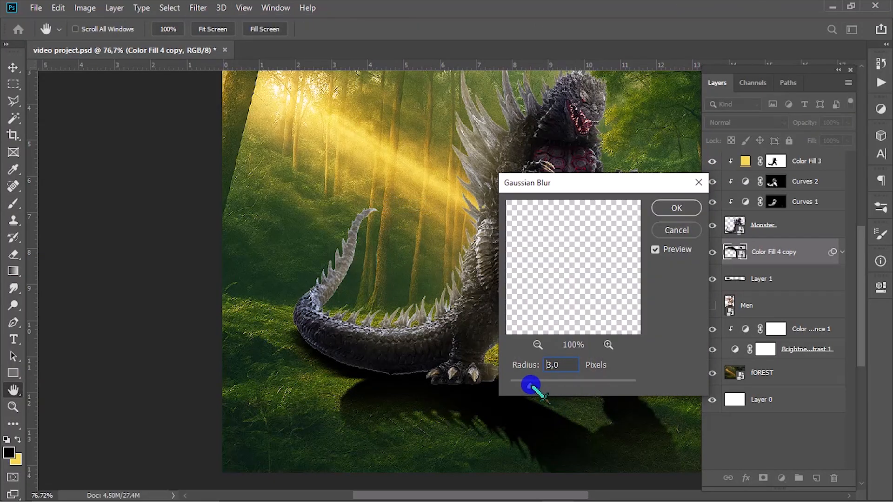
{"action": "key", "text": "Return"}
- Mask Color Fill 4 copy, softening the shadow's far edge with black at 33% brush opacity, and set the layer opacity to 66%
{"action": "left_click", "coordinate": [802, 125]}
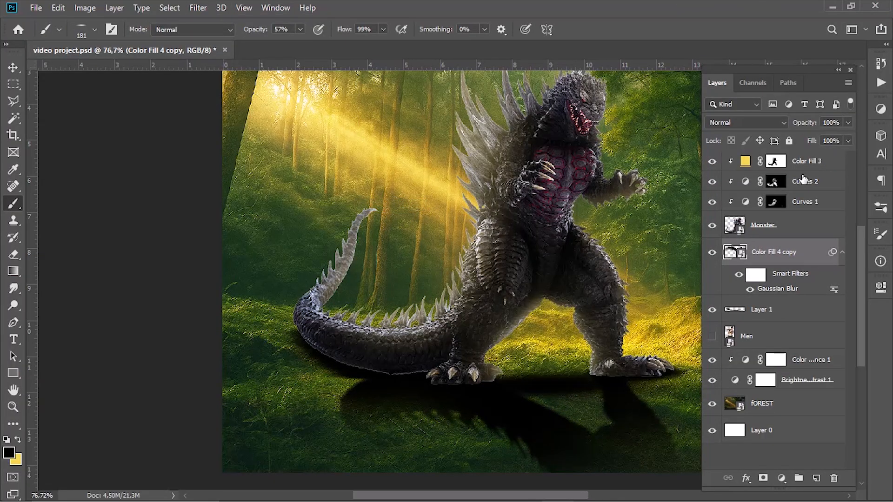
{"action": "scroll", "coordinate": [506, 459], "scroll_direction": "down", "scroll_amount": 3}
{"action": "left_click", "coordinate": [409, 444]}
{"action": "key", "text": "x"}
{"action": "left_click", "coordinate": [413, 454]}
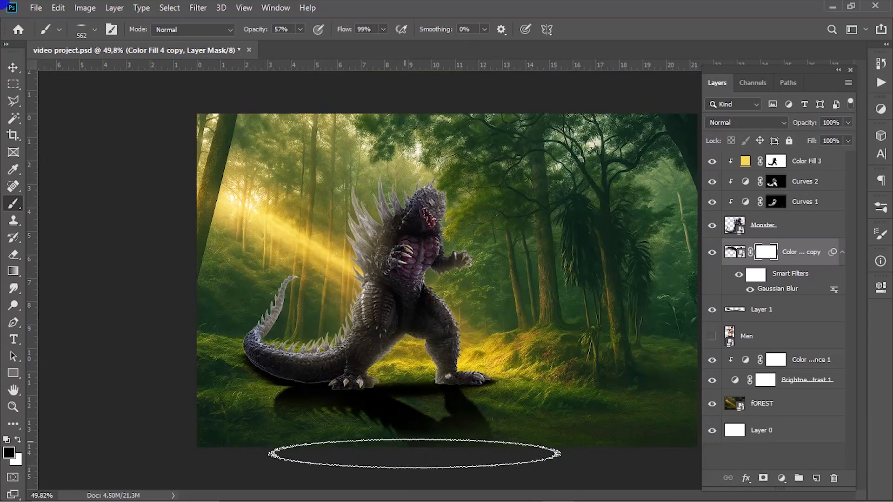
{"action": "left_click_drag", "start_coordinate": [262, 30], "coordinate": [246, 30]}
{"action": "left_click", "coordinate": [468, 443]}
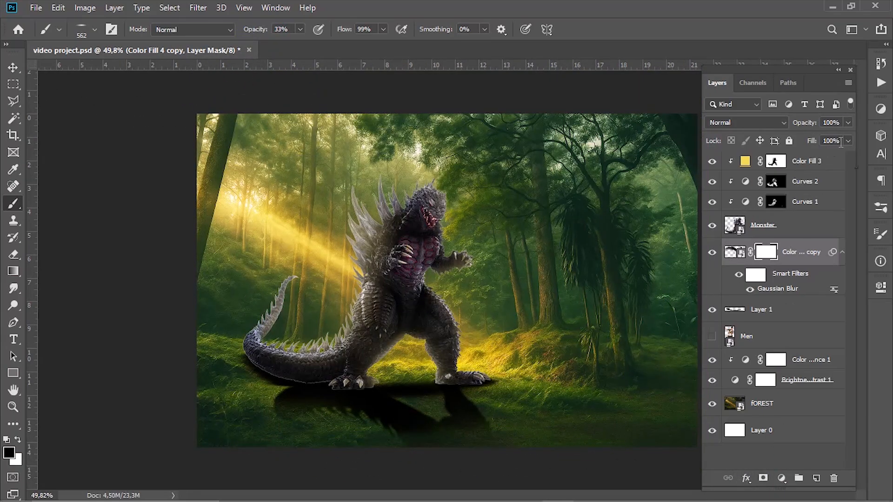
{"action": "left_click_drag", "start_coordinate": [796, 124], "coordinate": [801, 131]}
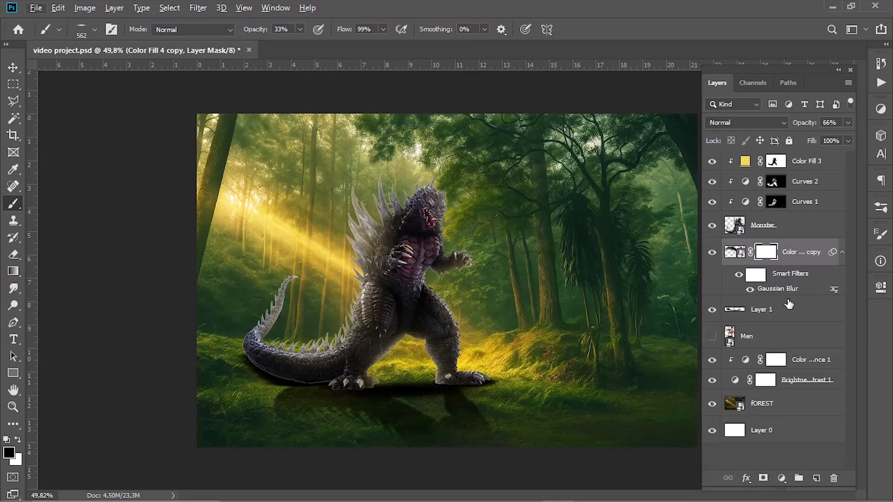
- Turn Layer 1 into a blurred smart object and lower its opacity to about 68%
{"action": "right_click", "coordinate": [790, 304]}
{"action": "left_click", "coordinate": [702, 182]}
{"action": "left_click_drag", "start_coordinate": [793, 123], "coordinate": [798, 127]}
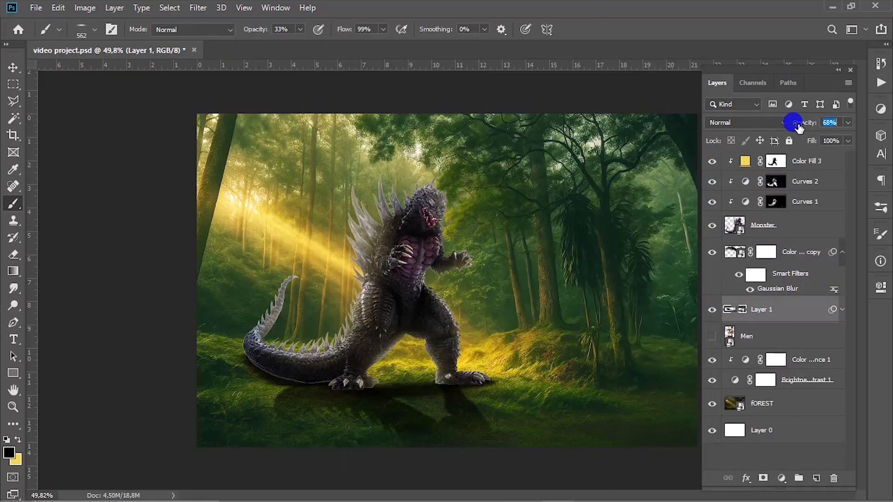
- Add a strongly darkening Curves adjustment clipped to the monster above Color Fill 3 and invert its mask to black
{"action": "left_click", "coordinate": [793, 159]}
{"action": "left_click", "coordinate": [881, 110]}
{"action": "left_click", "coordinate": [800, 132]}
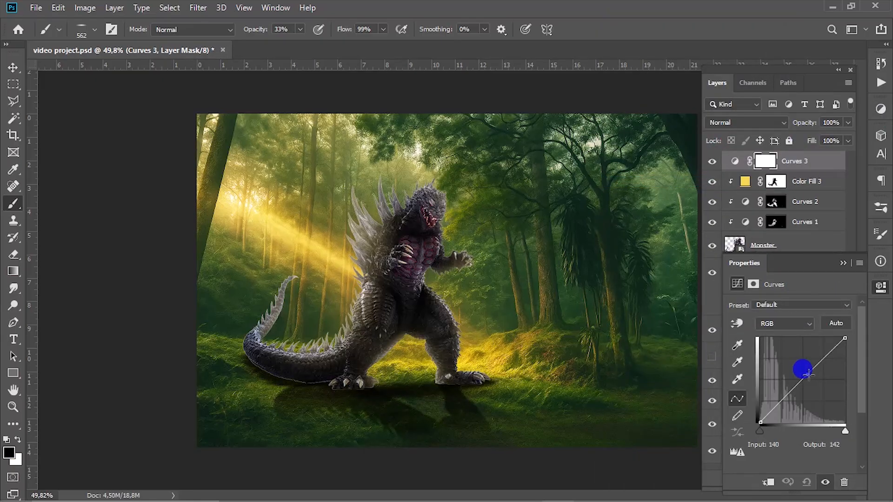
{"action": "left_click_drag", "start_coordinate": [803, 369], "coordinate": [816, 392]}
{"action": "left_click", "coordinate": [770, 483]}
{"action": "left_click_drag", "start_coordinate": [844, 339], "coordinate": [844, 372]}
{"action": "left_click_drag", "start_coordinate": [816, 392], "coordinate": [820, 401]}
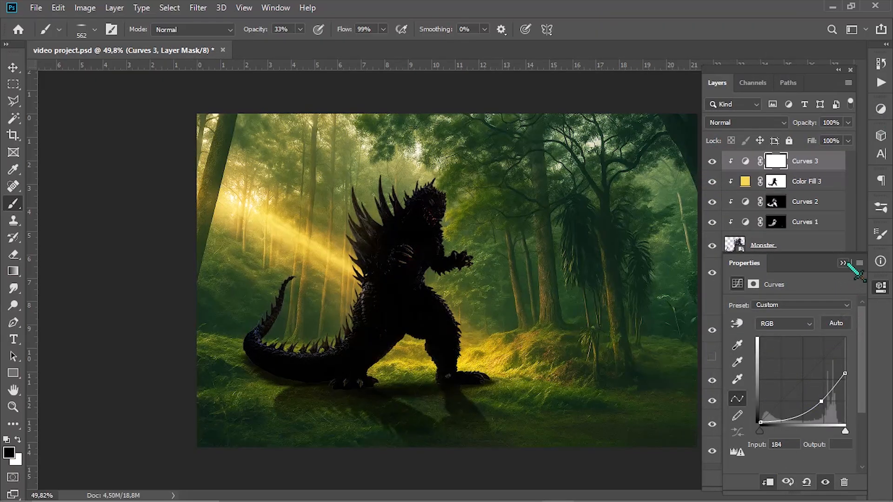
{"action": "left_click", "coordinate": [844, 263]}
{"action": "key", "text": "ctrl+i"}
- Paint white on the Curves 3 mask with a soft round brush at 49% opacity to shade the tail's underside and the feet
{"action": "scroll", "coordinate": [450, 349], "scroll_direction": "up", "scroll_amount": 6}
{"action": "left_click", "coordinate": [94, 30]}
{"action": "left_click", "coordinate": [113, 131]}
{"action": "scroll", "coordinate": [465, 400], "scroll_direction": "down", "scroll_amount": 4}
{"action": "left_click_drag", "start_coordinate": [219, 333], "coordinate": [122, 353]}
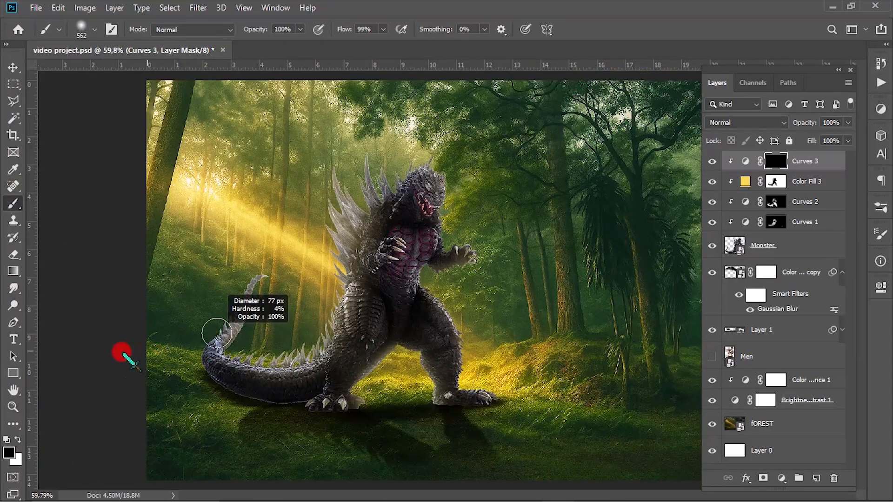
{"action": "scroll", "coordinate": [228, 348], "scroll_direction": "up", "scroll_amount": 3}
{"action": "right_click", "coordinate": [216, 399]}
{"action": "left_click", "coordinate": [179, 353]}
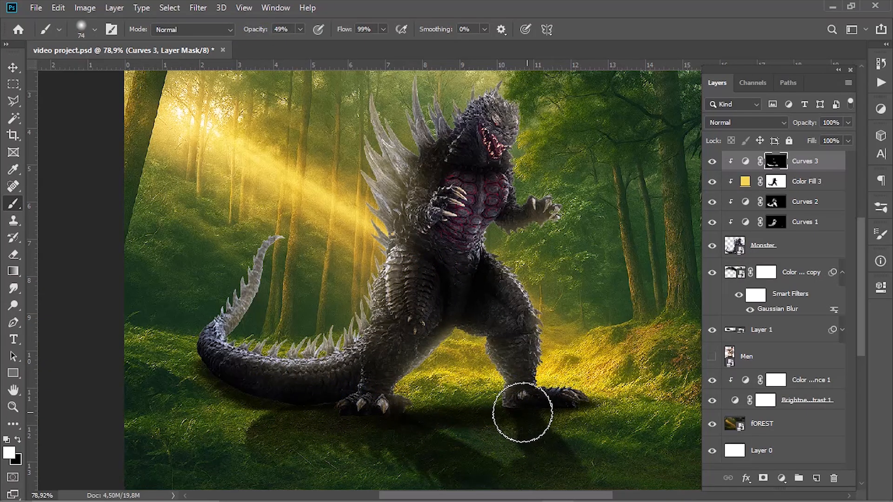
- Darken the soles of both feet on the Curves 3 mask with a small soft brush at 99% opacity
{"action": "scroll", "coordinate": [504, 436], "scroll_direction": "down", "scroll_amount": 3}
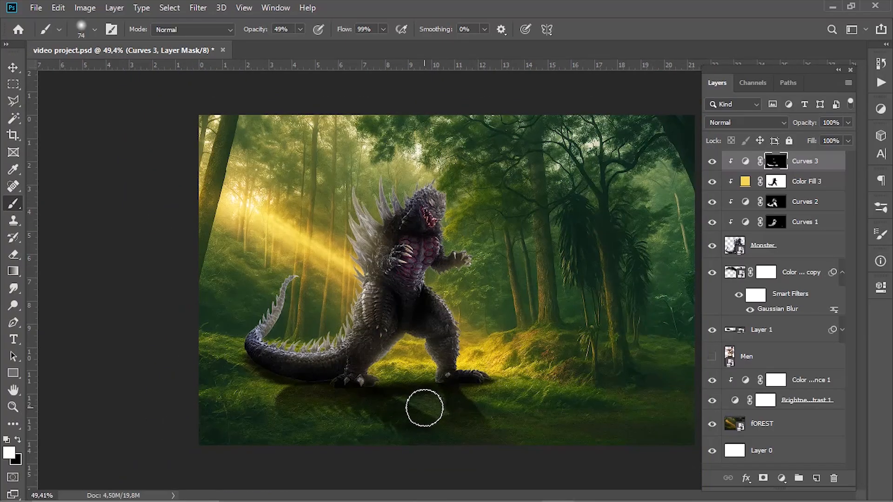
{"action": "scroll", "coordinate": [331, 285], "scroll_direction": "up", "scroll_amount": 2}
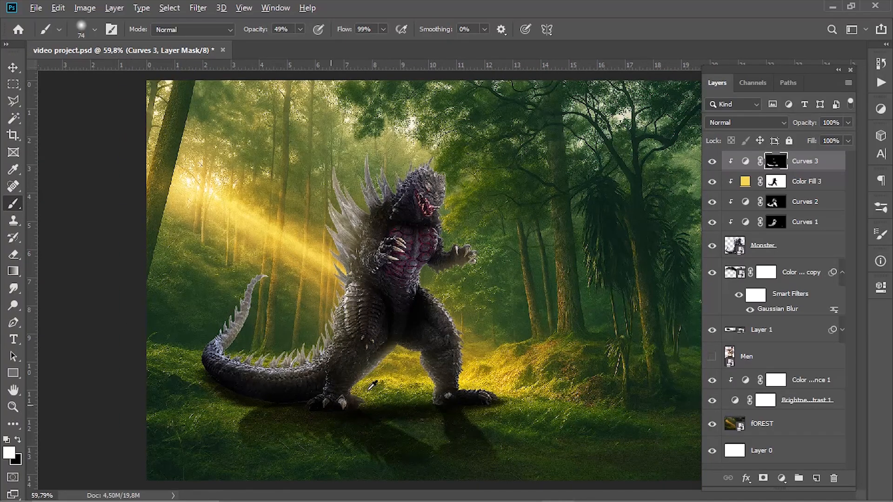
{"action": "scroll", "coordinate": [370, 390], "scroll_direction": "up", "scroll_amount": 13}
{"action": "left_click_drag", "start_coordinate": [421, 385], "coordinate": [356, 294]}
{"action": "key", "text": "bracketleft"}
{"action": "key", "text": "bracketleft"}
{"action": "key", "text": "bracketleft"}
{"action": "key", "text": "bracketleft"}
{"action": "key", "text": "bracketleft"}
{"action": "key", "text": "bracketleft"}
{"action": "left_click_drag", "start_coordinate": [418, 358], "coordinate": [412, 358]}
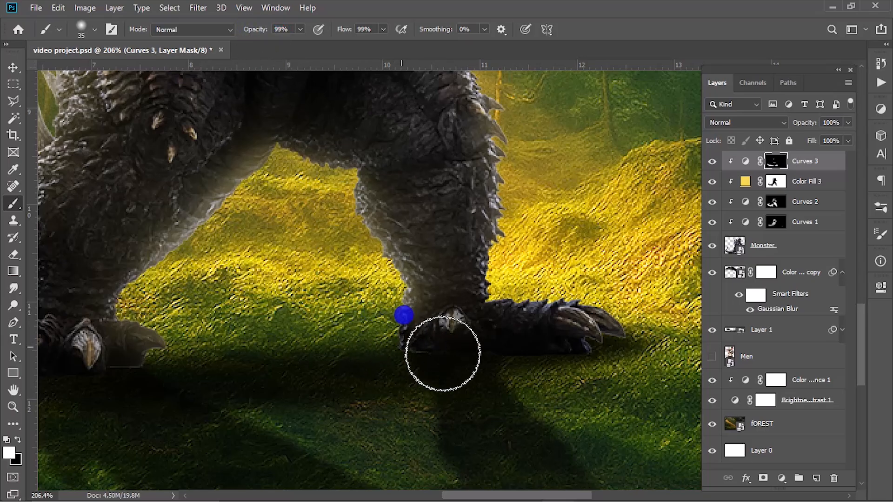
- Deepen the shading along the lower tail on the Curves 3 mask at 64% brush opacity and save the document
{"action": "scroll", "coordinate": [443, 353], "scroll_direction": "down", "scroll_amount": 5}
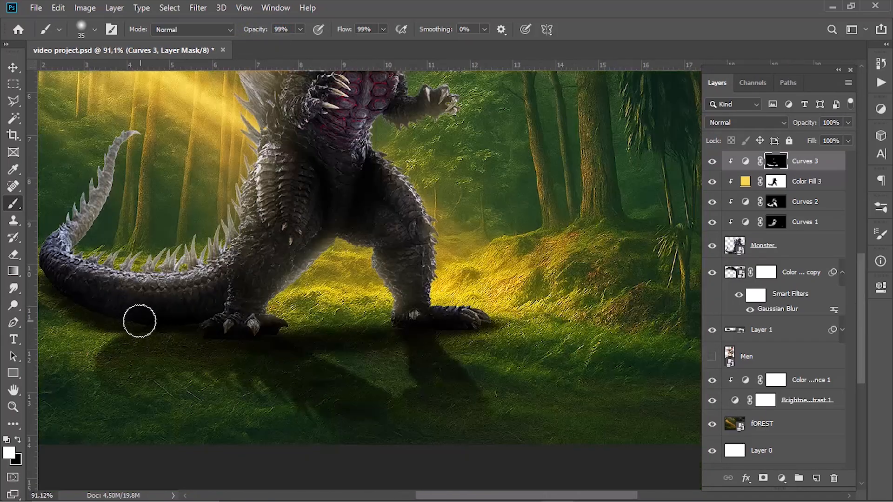
{"action": "scroll", "coordinate": [140, 321], "scroll_direction": "up", "scroll_amount": 5}
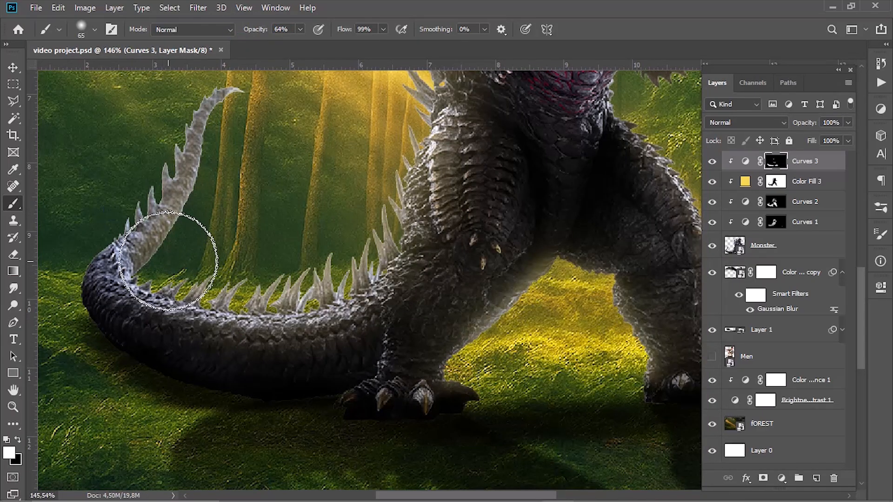
{"action": "key", "text": "ctrl+s"}
{"action": "scroll", "coordinate": [237, 197], "scroll_direction": "down", "scroll_amount": 5}
{"action": "left_click_drag", "start_coordinate": [250, 202], "coordinate": [264, 312]}
{"action": "scroll", "coordinate": [264, 311], "scroll_direction": "up", "scroll_amount": 2}
- Add a Color Balance adjustment clipped to the monster with midtones at red +24, green +12 and yellow -12
{"action": "key", "text": "v"}
{"action": "left_click", "coordinate": [881, 109]}
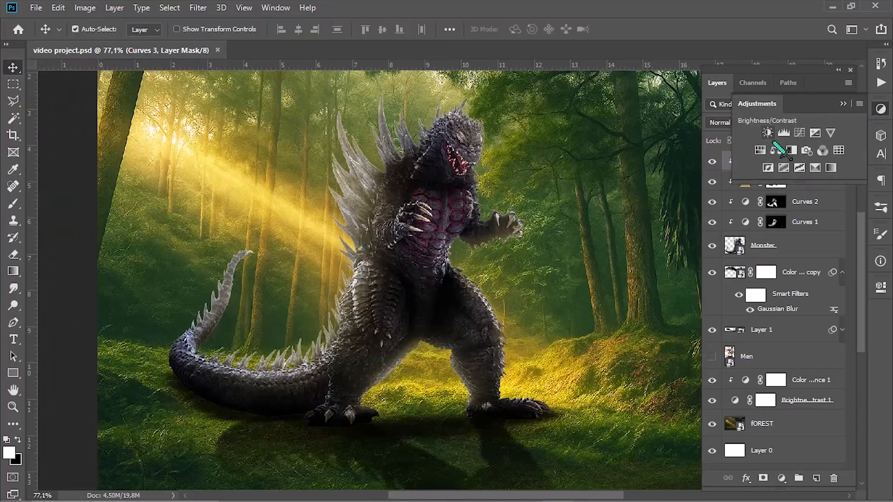
{"action": "left_click", "coordinate": [774, 149]}
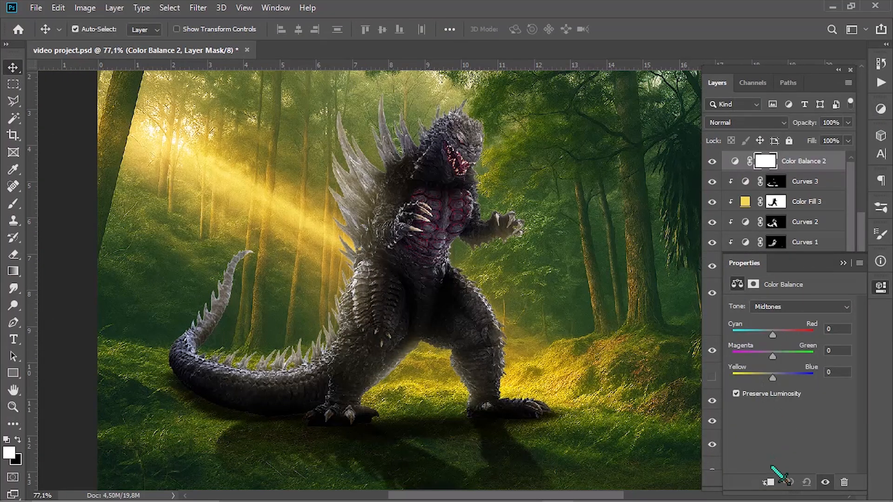
{"action": "left_click", "coordinate": [843, 263]}
- Add a Vibrance adjustment clipped to the monster with vibrance +10 and saturation +8
{"action": "left_click", "coordinate": [880, 111]}
{"action": "left_click", "coordinate": [826, 136]}
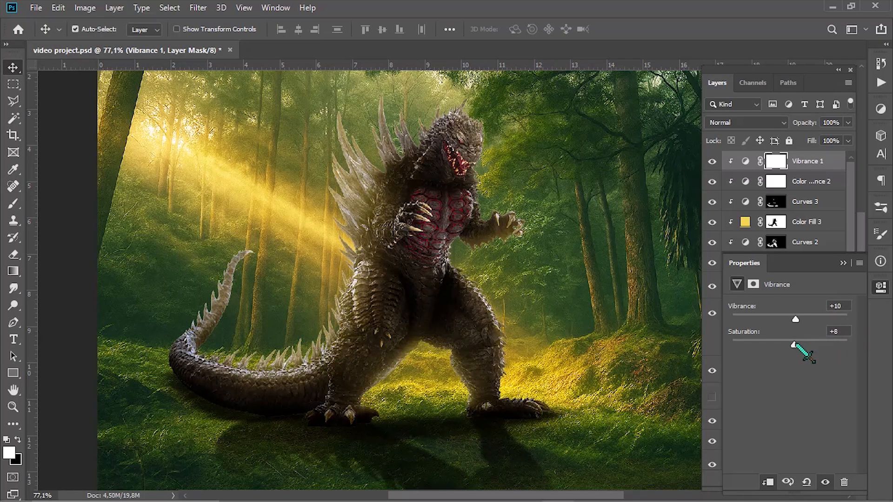
{"action": "left_click", "coordinate": [843, 262]}
- Reduce the opacity of the yellow Color Fill 3 layer on the monster
{"action": "left_click", "coordinate": [812, 225]}
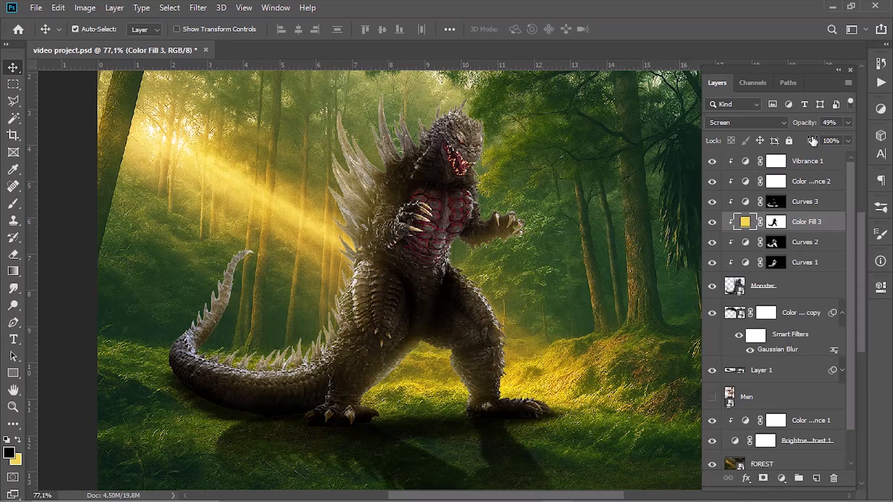
{"action": "mouse_move", "coordinate": [805, 127]}
{"action": "left_mouse_down"}
{"action": "mouse_move", "coordinate": [781, 129]}
{"action": "mouse_move", "coordinate": [790, 132]}
{"action": "left_mouse_up"}
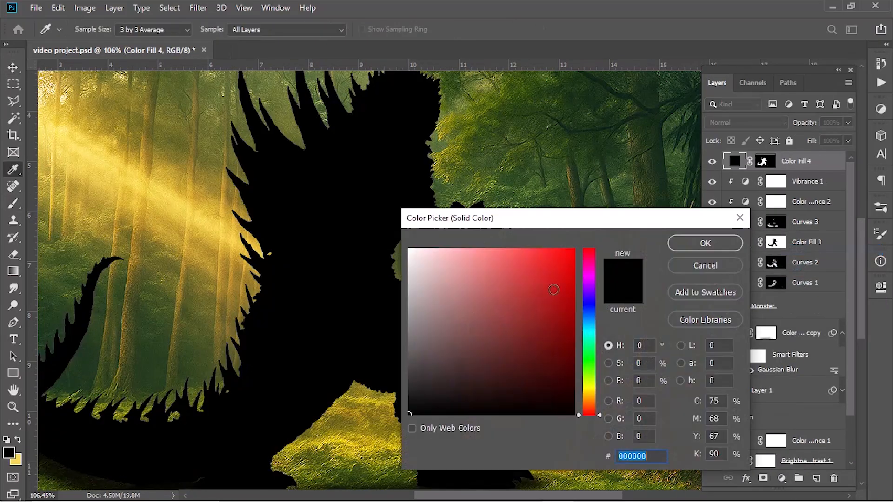
- Make the new Color Fill 4 layer a red ff0000 fill clipped to the monster and invert its mask
{"action": "type", "text": "ff0000"}
{"action": "left_click", "coordinate": [706, 244]}
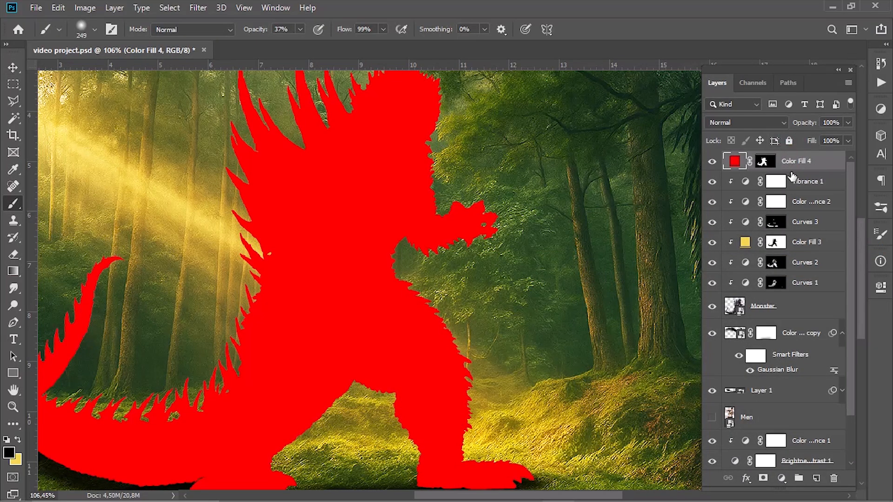
{"action": "left_click", "coordinate": [727, 172], "text": "alt"}
{"action": "left_click", "coordinate": [776, 163]}
{"action": "key", "text": "ctrl+i"}
- Paint red lines on the Color Fill 4 mask along the grooves and folds of the monster's lower belly scales
{"action": "left_click_drag", "start_coordinate": [387, 264], "coordinate": [306, 273]}
{"action": "scroll", "coordinate": [372, 239], "scroll_direction": "up", "scroll_amount": 8}
{"action": "left_click_drag", "start_coordinate": [398, 230], "coordinate": [384, 240]}
{"action": "scroll", "coordinate": [275, 262], "scroll_direction": "up", "scroll_amount": 5}
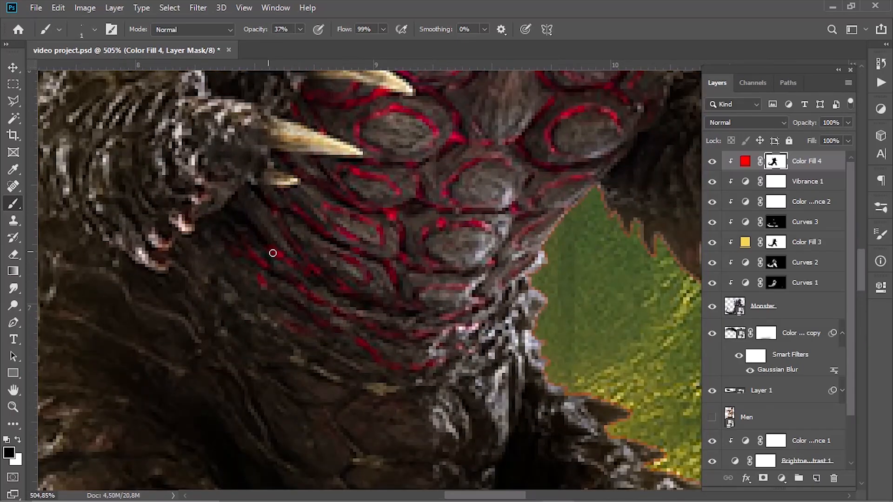
{"action": "key", "text": "x"}
{"action": "key", "text": "5"}
{"action": "key", "text": "7"}
{"action": "left_click_drag", "start_coordinate": [269, 249], "coordinate": [286, 261]}
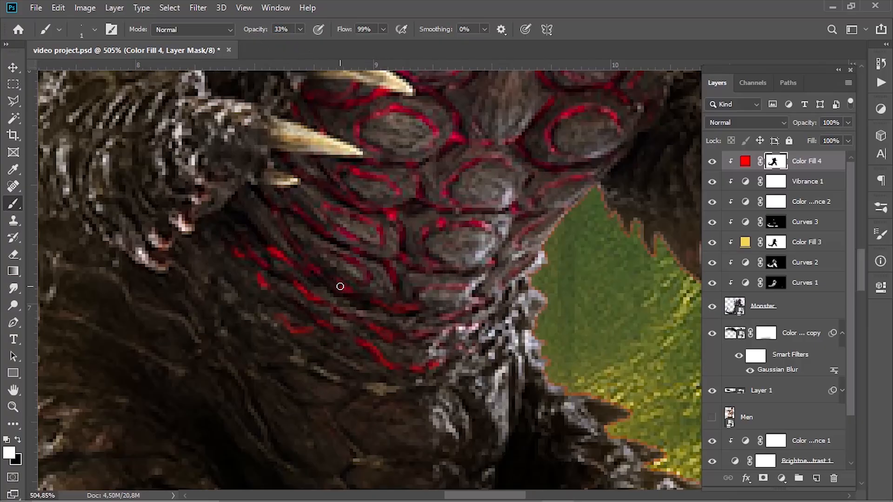
{"action": "scroll", "coordinate": [351, 290], "scroll_direction": "down", "scroll_amount": 1}
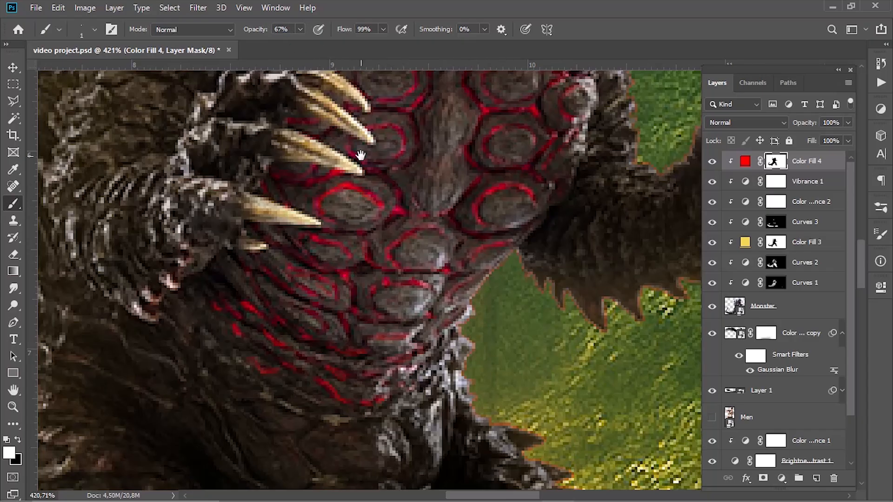
- Paint red outlines around the chest scales beside the claws and on the monster's other flank at 67% brush opacity
{"action": "left_click_drag", "start_coordinate": [319, 180], "coordinate": [253, 203]}
{"action": "left_click_drag", "start_coordinate": [348, 92], "coordinate": [310, 169]}
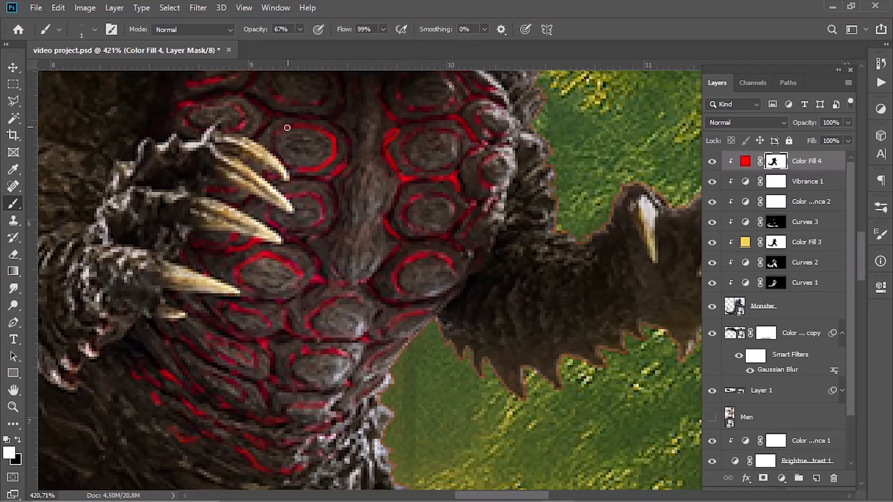
{"action": "left_click_drag", "start_coordinate": [287, 128], "coordinate": [277, 142]}
{"action": "mouse_move", "coordinate": [225, 124]}
{"action": "left_mouse_down"}
{"action": "mouse_move", "coordinate": [264, 143]}
{"action": "mouse_move", "coordinate": [215, 131]}
{"action": "left_mouse_up"}
{"action": "left_click_drag", "start_coordinate": [485, 94], "coordinate": [328, 144]}
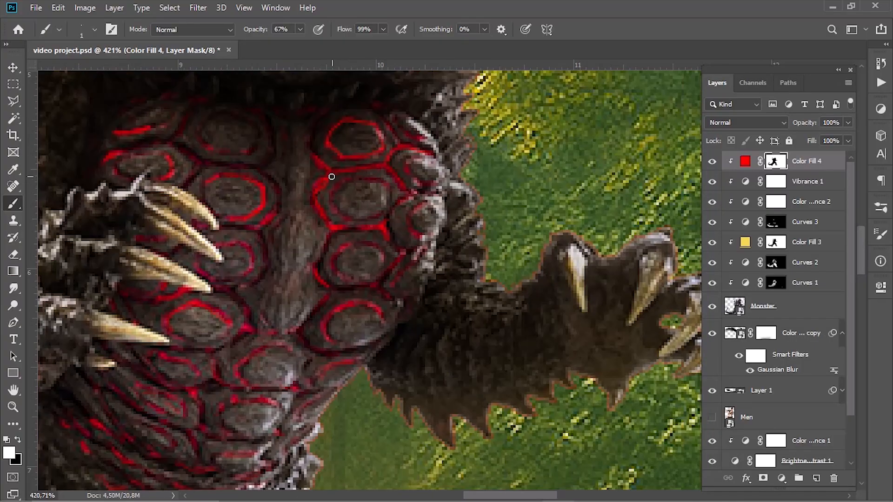
{"action": "left_click_drag", "start_coordinate": [341, 270], "coordinate": [377, 272]}
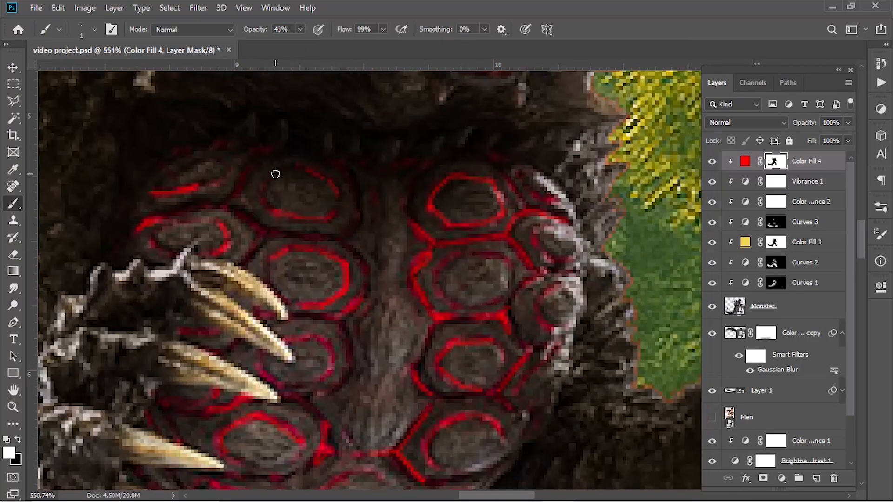
- Strengthen the red outlines around the uppermost chest scales and behind the claws using 43% brush opacity
{"action": "mouse_move", "coordinate": [275, 174]}
{"action": "left_mouse_down"}
{"action": "mouse_move", "coordinate": [267, 201]}
{"action": "mouse_move", "coordinate": [293, 211]}
{"action": "mouse_move", "coordinate": [345, 169]}
{"action": "mouse_move", "coordinate": [361, 207]}
{"action": "mouse_move", "coordinate": [327, 233]}
{"action": "mouse_move", "coordinate": [241, 218]}
{"action": "mouse_move", "coordinate": [255, 251]}
{"action": "mouse_move", "coordinate": [344, 247]}
{"action": "mouse_move", "coordinate": [370, 278]}
{"action": "mouse_move", "coordinate": [342, 328]}
{"action": "left_mouse_up"}
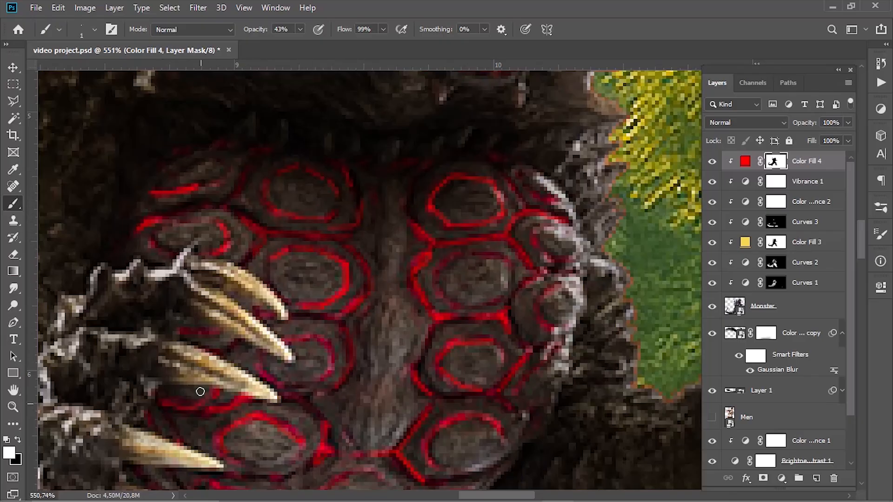
{"action": "mouse_move", "coordinate": [196, 210]}
{"action": "left_mouse_down"}
{"action": "mouse_move", "coordinate": [230, 192]}
{"action": "mouse_move", "coordinate": [250, 162]}
{"action": "left_mouse_up"}
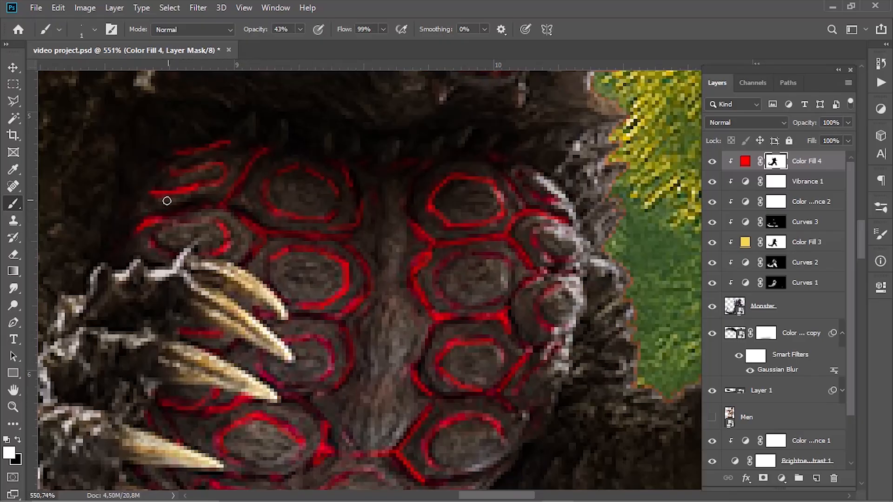
{"action": "scroll", "coordinate": [282, 387], "scroll_direction": "down", "scroll_amount": 5}
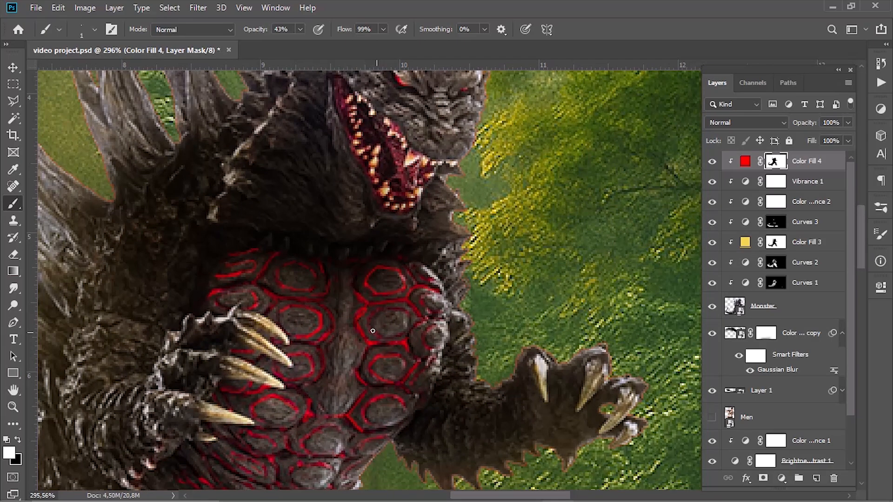
{"action": "scroll", "coordinate": [410, 316], "scroll_direction": "down", "scroll_amount": 2}
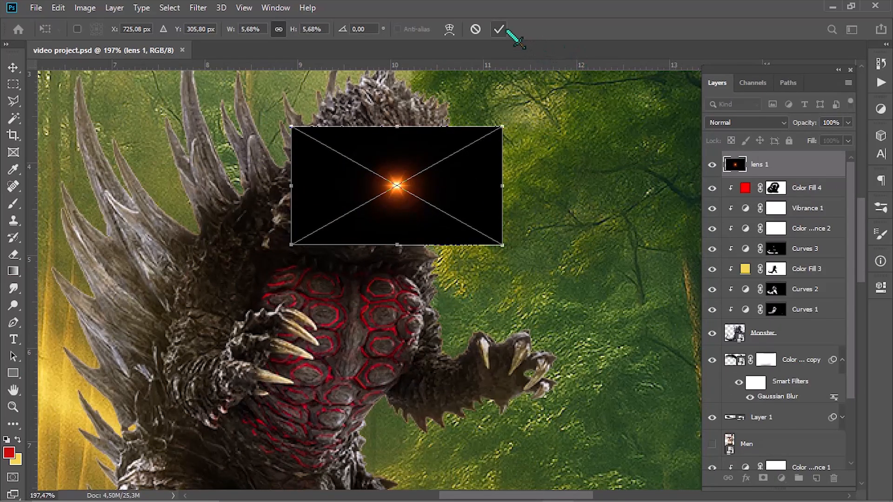
- Place the lens 1 flare in Screen mode and colorize it red with a clipped Hue/Saturation at saturation 100 and lightness -25
{"action": "left_click", "coordinate": [498, 29]}
{"action": "left_click", "coordinate": [744, 122]}
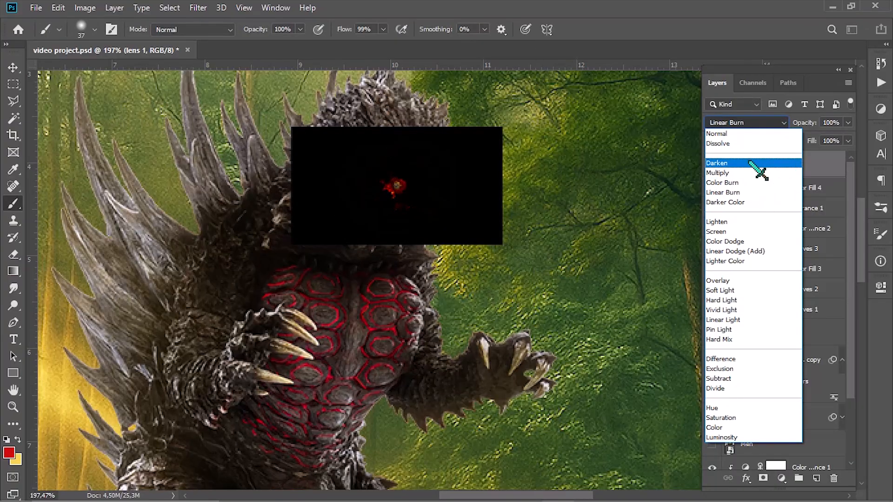
{"action": "left_click", "coordinate": [741, 231]}
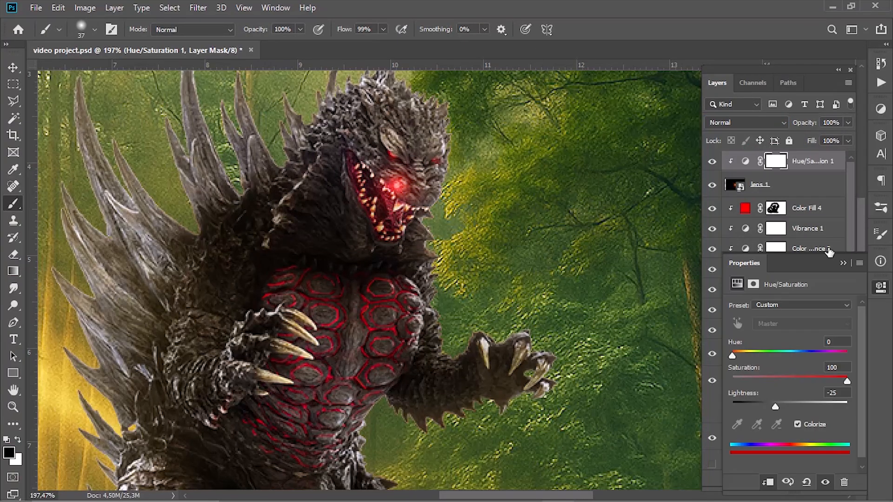
- Transform the lens 1 flare and position it over one of the monster's eyes
{"action": "left_click", "coordinate": [730, 195], "text": "ctrl"}
{"action": "key", "text": "ctrl+t"}
{"action": "key", "text": "Return"}
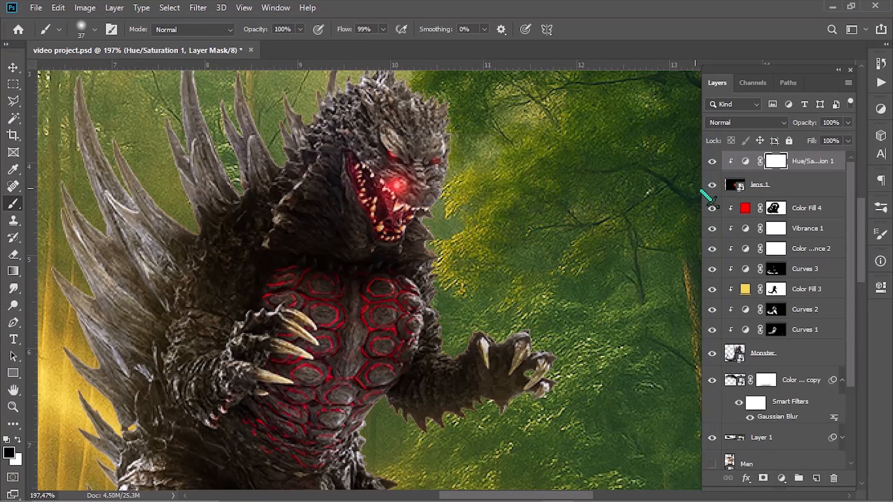
{"action": "left_click", "coordinate": [762, 187]}
{"action": "key", "text": "ctrl+t"}
{"action": "mouse_move", "coordinate": [451, 208]}
{"action": "left_mouse_down"}
{"action": "mouse_move", "coordinate": [446, 180]}
{"action": "mouse_move", "coordinate": [468, 185]}
{"action": "left_mouse_up"}
{"action": "left_click", "coordinate": [499, 30]}
- Duplicate the red flare and position the copy over the monster's other eye
{"action": "left_click", "coordinate": [772, 169], "text": "ctrl"}
{"action": "key", "text": "ctrl+j"}
{"action": "key", "text": "ctrl+t"}
- Group the eye flare layers as eys and set the group's blend mode to Screen
{"action": "left_click", "coordinate": [797, 232], "text": "shift"}
{"action": "left_click", "coordinate": [802, 161], "text": "ctrl"}
{"action": "key", "text": "ctrl+g"}
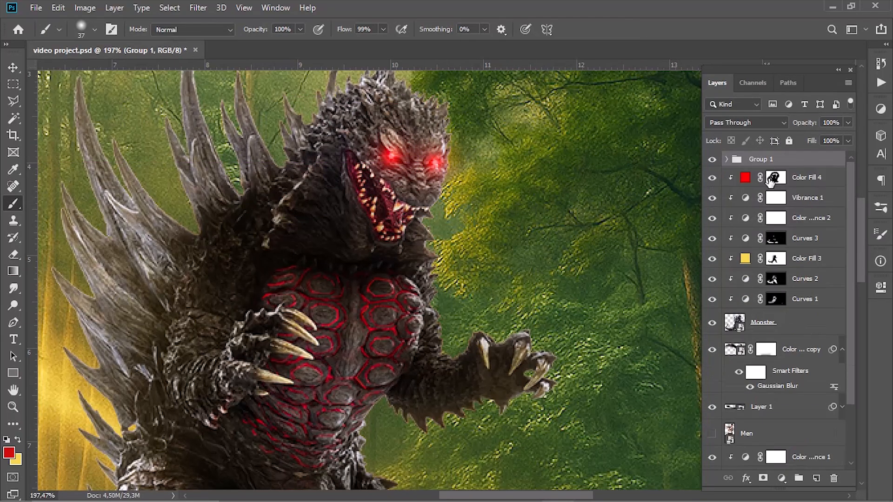
{"action": "left_click", "coordinate": [767, 124]}
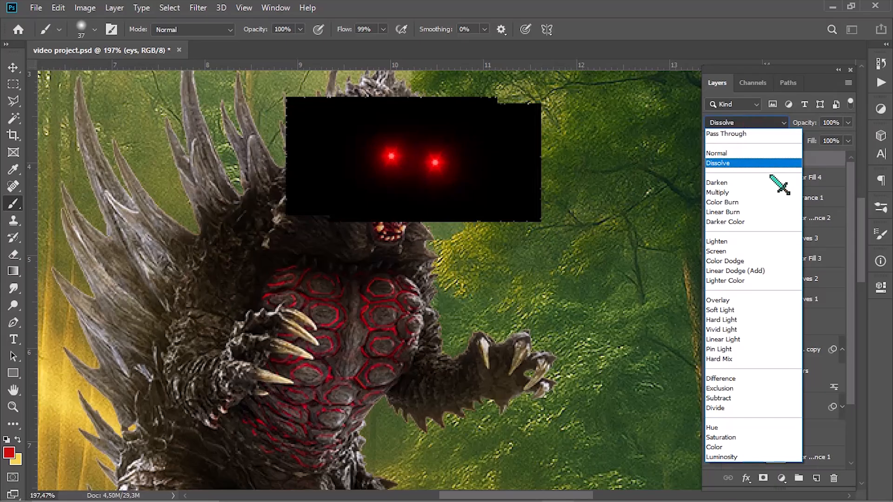
{"action": "left_click", "coordinate": [729, 252]}
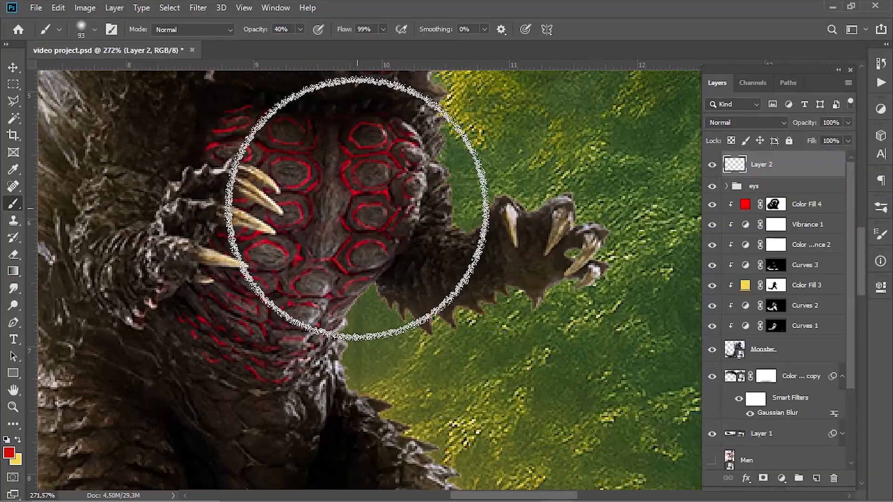
- Paint a red chest glow on Layer 2 clipped to the monster at 69% layer opacity, and mask it off the claws
{"action": "mouse_move", "coordinate": [353, 168]}
{"action": "left_mouse_down"}
{"action": "mouse_move", "coordinate": [285, 164]}
{"action": "mouse_move", "coordinate": [277, 246]}
{"action": "mouse_move", "coordinate": [253, 235]}
{"action": "mouse_move", "coordinate": [214, 323]}
{"action": "left_mouse_up"}
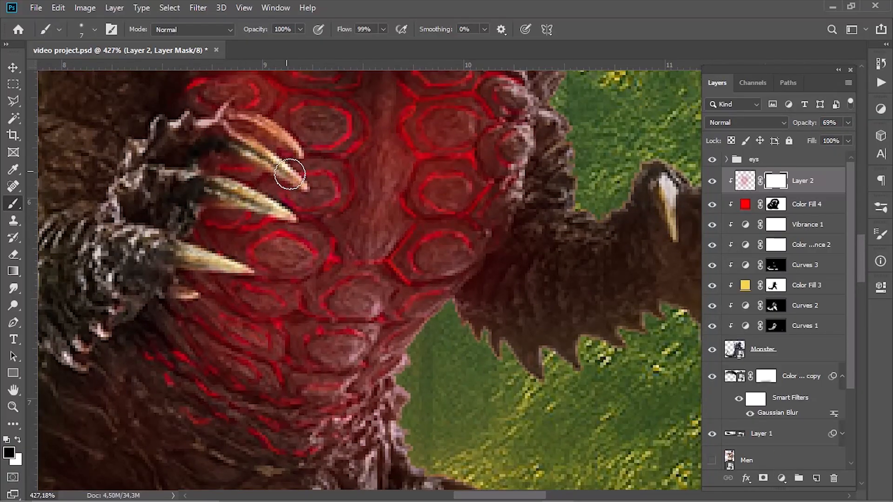
{"action": "left_click_drag", "start_coordinate": [224, 121], "coordinate": [280, 131]}
{"action": "scroll", "coordinate": [160, 186], "scroll_direction": "down", "scroll_amount": 3}
{"action": "scroll", "coordinate": [164, 202], "scroll_direction": "down", "scroll_amount": 4}
{"action": "key", "text": "ctrl+0"}
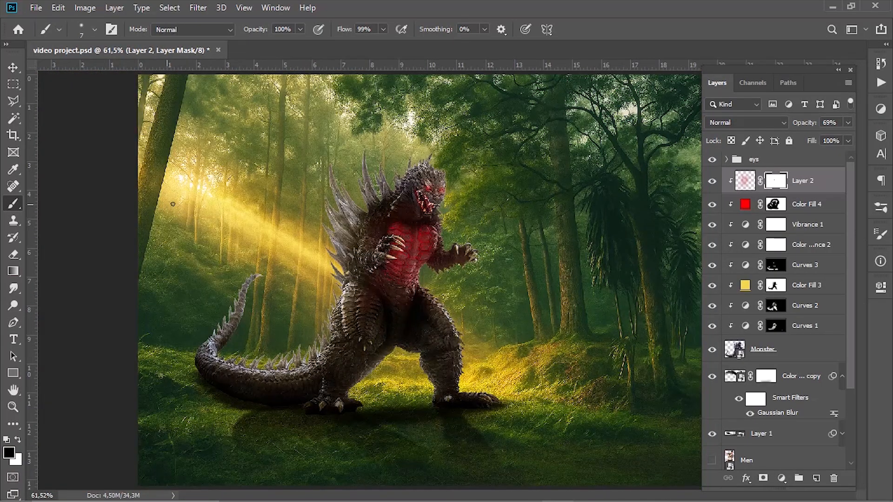
- Set the chest glow layer to Color Dodge and extend its red glow over the monster's neck and arms
{"action": "left_click", "coordinate": [747, 122]}
{"action": "left_click", "coordinate": [744, 235]}
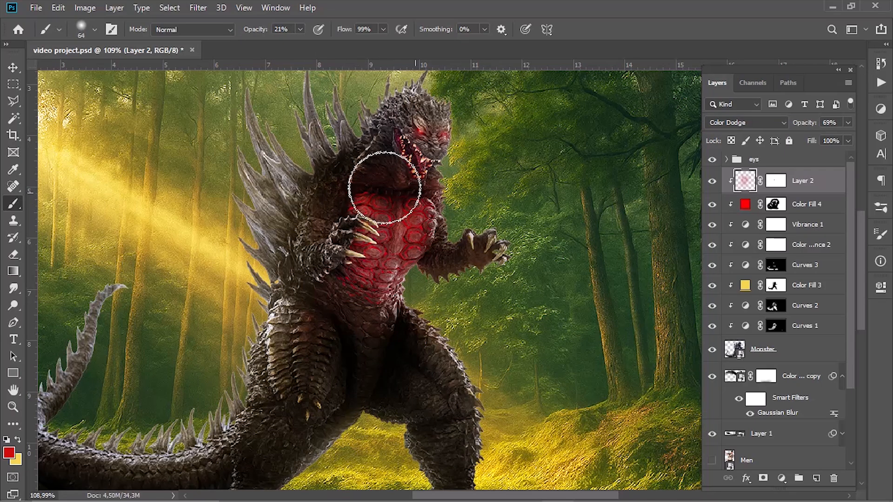
- Mask the Layer 2 glow off the claws with a black brush at 100% opacity
{"action": "key", "text": "ctrl+backslash"}
{"action": "key", "text": "d"}
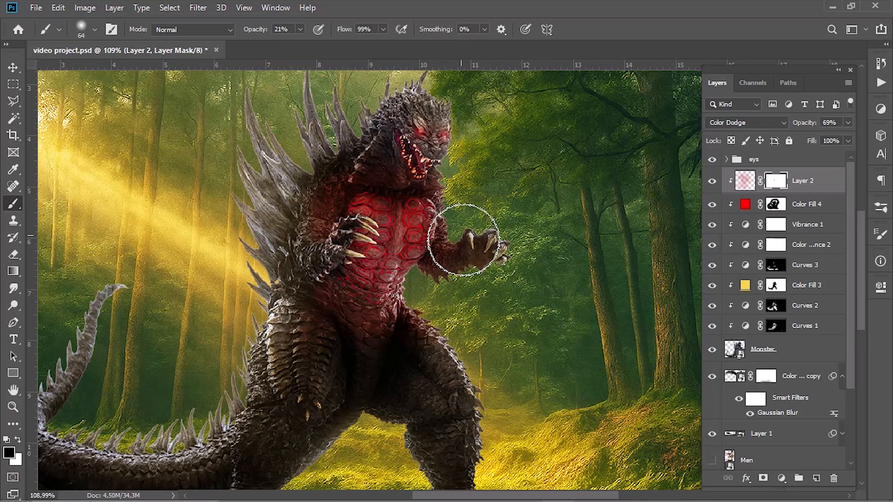
{"action": "key", "text": "0"}
{"action": "scroll", "coordinate": [442, 181], "scroll_direction": "up", "scroll_amount": 3}
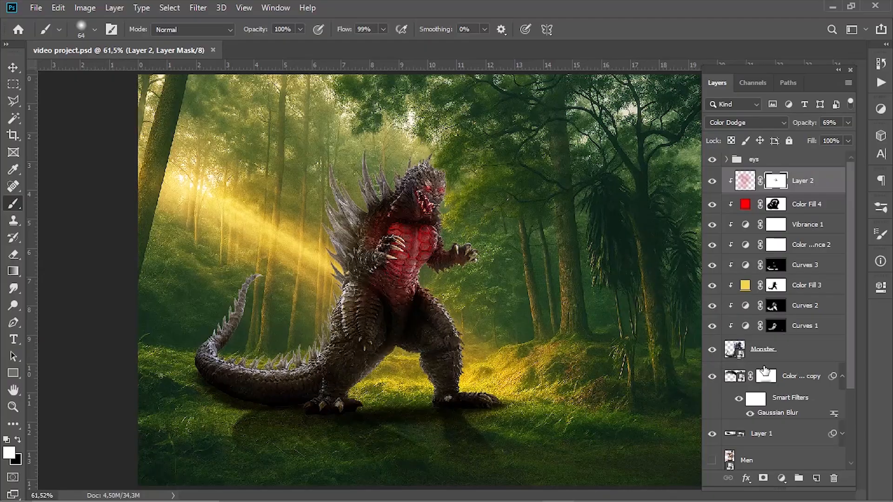
- Refine the Color Fill 4 copy shadow's mask on the ground below the tail and feet with black and white brush strokes
{"action": "left_click", "coordinate": [766, 373]}
{"action": "right_click", "coordinate": [318, 452], "text": "alt"}
{"action": "key", "text": "x"}
{"action": "key", "text": "x"}
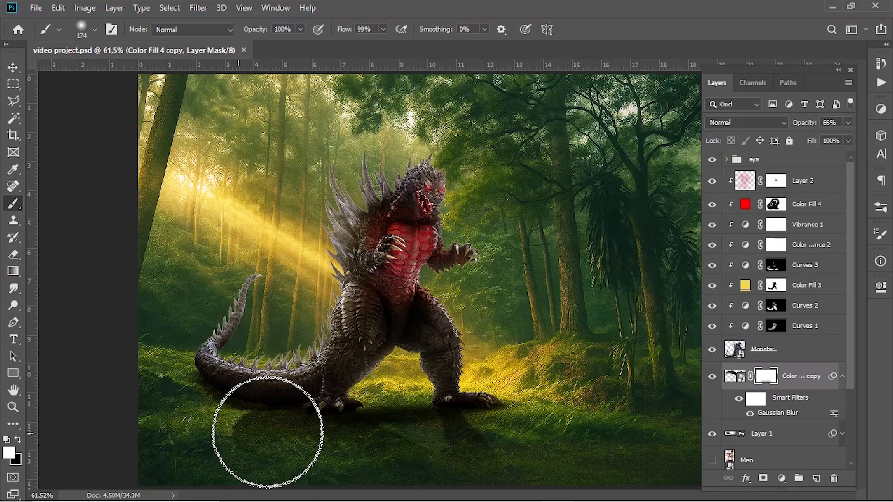
{"action": "mouse_move", "coordinate": [268, 433]}
{"action": "left_mouse_down"}
{"action": "mouse_move", "coordinate": [385, 442]}
{"action": "mouse_move", "coordinate": [461, 412]}
{"action": "mouse_move", "coordinate": [455, 427]}
{"action": "mouse_move", "coordinate": [223, 419]}
{"action": "mouse_move", "coordinate": [257, 416]}
{"action": "mouse_move", "coordinate": [264, 375]}
{"action": "mouse_move", "coordinate": [224, 409]}
{"action": "mouse_move", "coordinate": [224, 378]}
{"action": "mouse_move", "coordinate": [286, 427]}
{"action": "left_mouse_up"}
{"action": "scroll", "coordinate": [441, 366], "scroll_direction": "down", "scroll_amount": 3}
{"action": "scroll", "coordinate": [311, 420], "scroll_direction": "up", "scroll_amount": 4}
{"action": "key", "text": "x"}
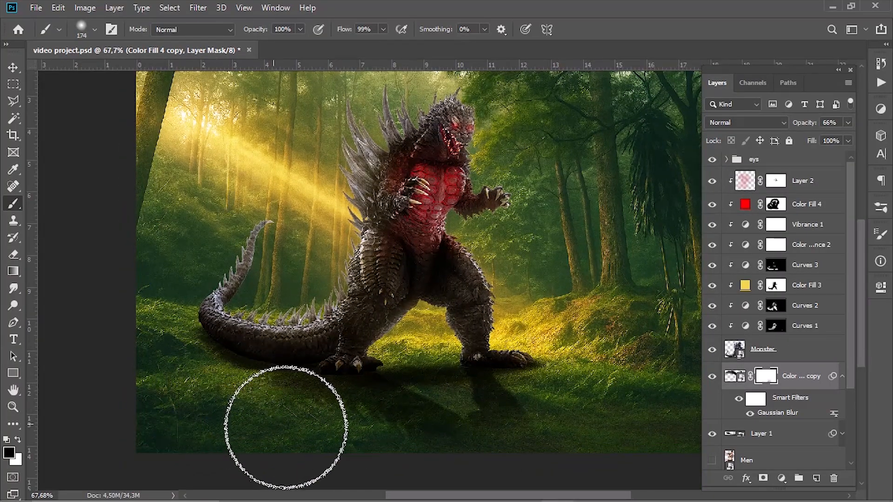
{"action": "key", "text": "x"}
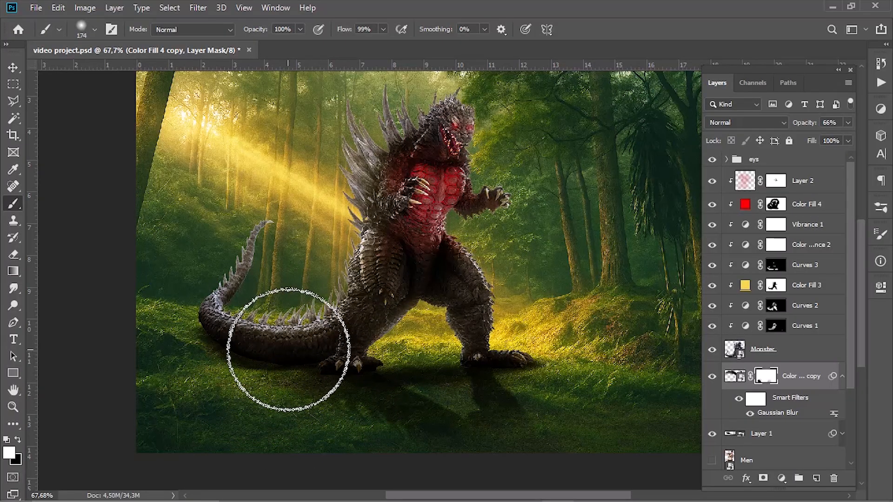
{"action": "key", "text": "bracketleft"}
{"action": "key", "text": "bracketleft"}
{"action": "key", "text": "bracketleft"}
{"action": "key", "text": "bracketleft"}
{"action": "key", "text": "x"}
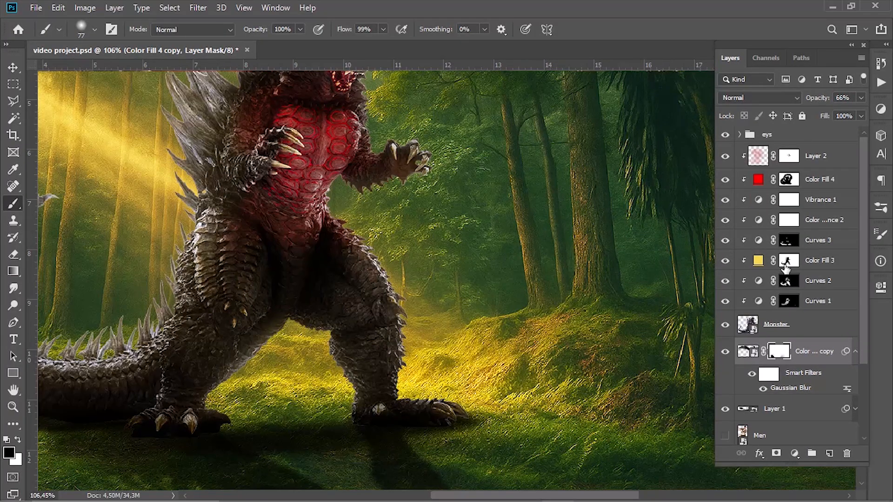
- Add a Color Balance adjustment clipped above Color Balance 1, shift it strongly toward green, and invert its mask
{"action": "scroll", "coordinate": [785, 268], "scroll_direction": "down", "scroll_amount": 5}
{"action": "left_click", "coordinate": [791, 411]}
{"action": "left_click", "coordinate": [806, 365]}
{"action": "left_click", "coordinate": [881, 108]}
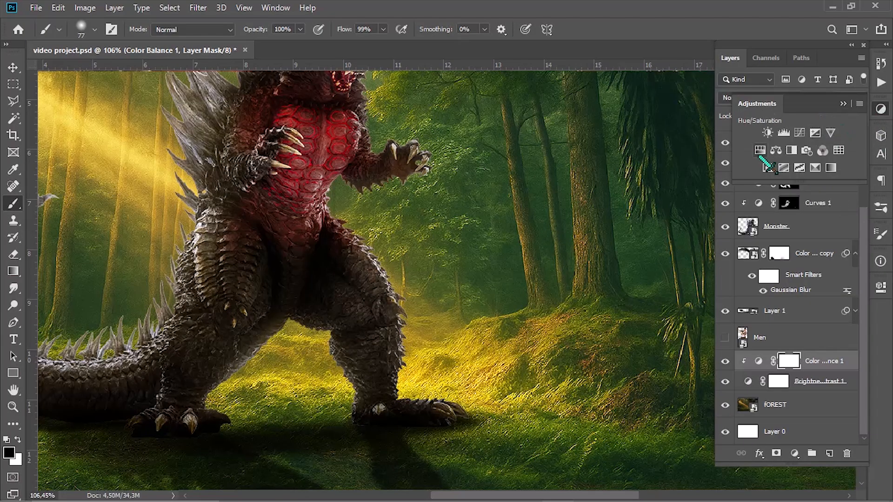
{"action": "left_click", "coordinate": [763, 158]}
{"action": "left_click_drag", "start_coordinate": [773, 356], "coordinate": [824, 369]}
{"action": "left_click", "coordinate": [843, 263]}
{"action": "key", "text": "ctrl+i"}
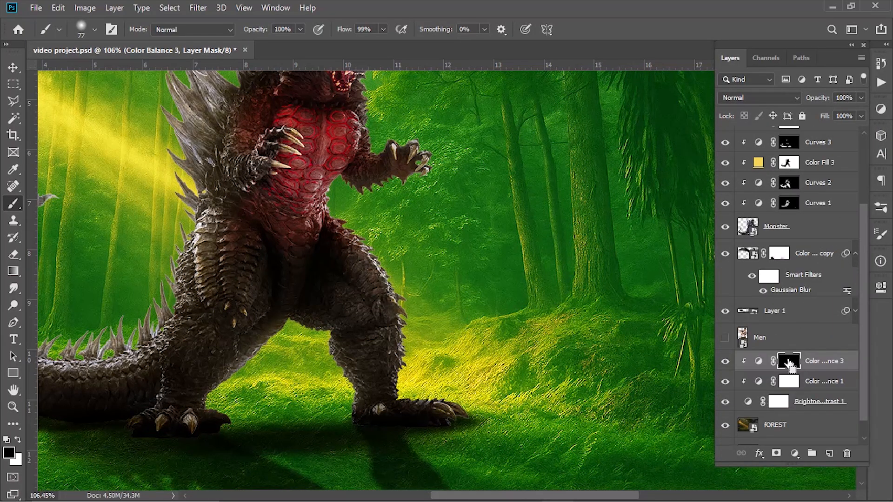
- Paint the green tint onto the grass mound and the ground around the monster's legs and tail at 36% brush opacity
{"action": "key", "text": "x"}
{"action": "left_click_drag", "start_coordinate": [484, 379], "coordinate": [552, 392]}
{"action": "key", "text": "ctrl+z"}
{"action": "key", "text": "3"}
{"action": "key", "text": "6"}
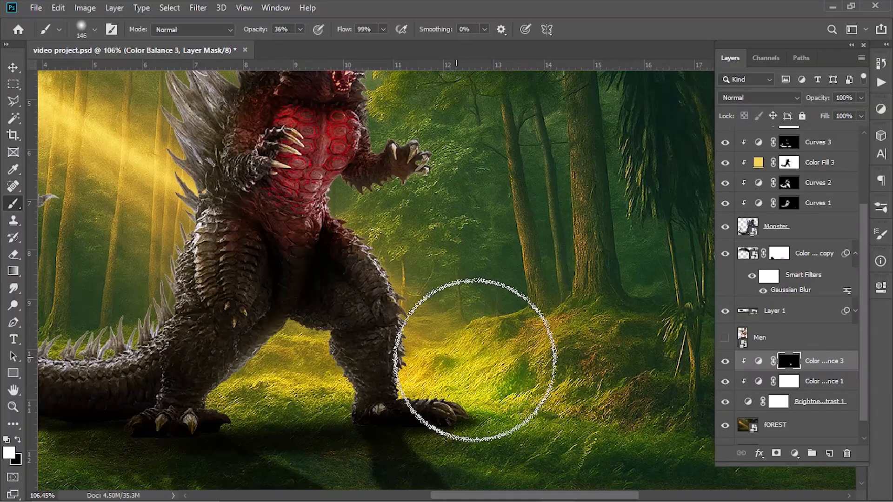
{"action": "left_click_drag", "start_coordinate": [207, 324], "coordinate": [380, 371]}
{"action": "left_click_drag", "start_coordinate": [147, 390], "coordinate": [212, 394]}
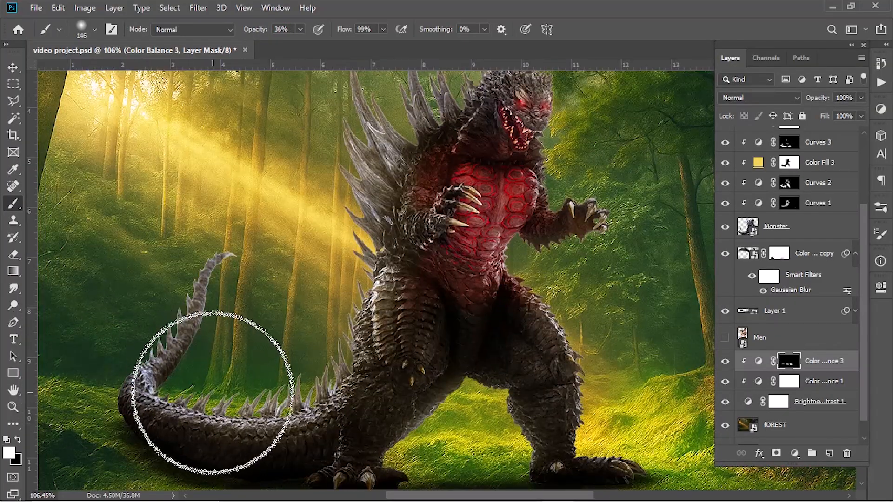
{"action": "left_click_drag", "start_coordinate": [216, 440], "coordinate": [93, 365]}
{"action": "mouse_move", "coordinate": [399, 416]}
{"action": "left_mouse_down"}
{"action": "mouse_move", "coordinate": [285, 375]}
{"action": "mouse_move", "coordinate": [234, 417]}
{"action": "left_mouse_up"}
- Extend the green tint with soft brush strokes over the foliage and trees behind the monster
{"action": "mouse_move", "coordinate": [319, 309]}
{"action": "left_mouse_down"}
{"action": "mouse_move", "coordinate": [307, 267]}
{"action": "mouse_move", "coordinate": [336, 300]}
{"action": "mouse_move", "coordinate": [319, 223]}
{"action": "left_mouse_up"}
{"action": "key", "text": "alt"}
{"action": "key", "text": "alt+space"}
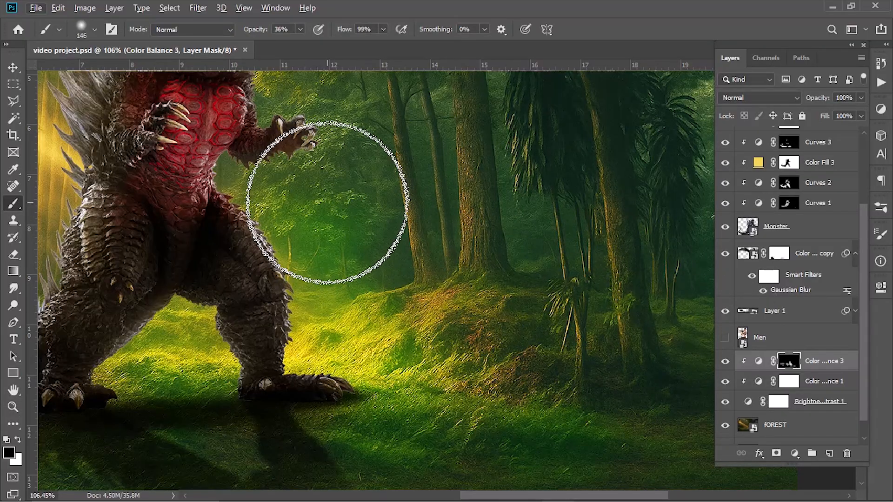
{"action": "scroll", "coordinate": [342, 226], "scroll_direction": "down", "scroll_amount": 6}
{"action": "left_click_drag", "start_coordinate": [556, 368], "coordinate": [561, 366]}
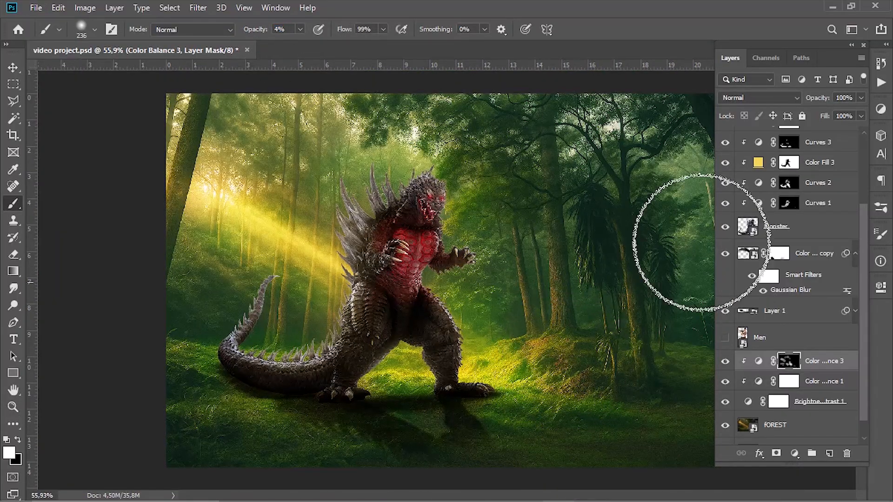
- Add a clipped Brightness/Contrast adjustment with brightness -148 and contrast -50 above Color Balance 3, and invert its mask
{"action": "left_click", "coordinate": [880, 109]}
{"action": "left_click", "coordinate": [767, 133]}
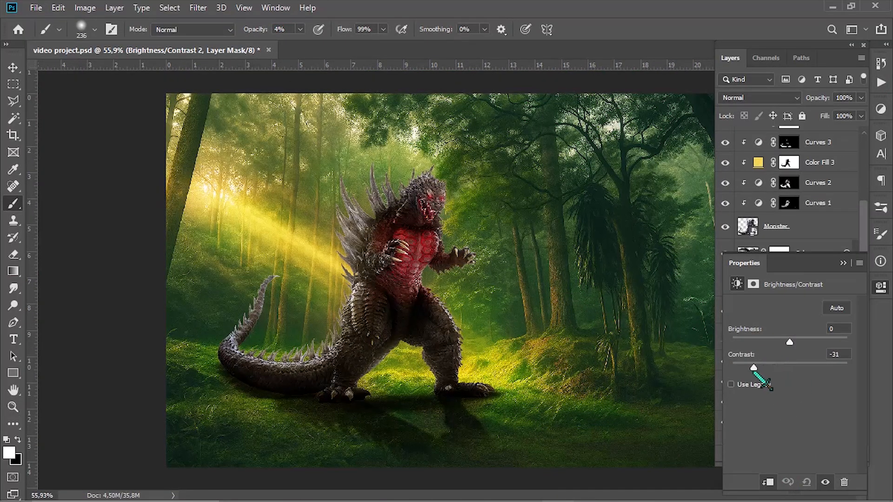
{"action": "left_click_drag", "start_coordinate": [793, 344], "coordinate": [734, 343]}
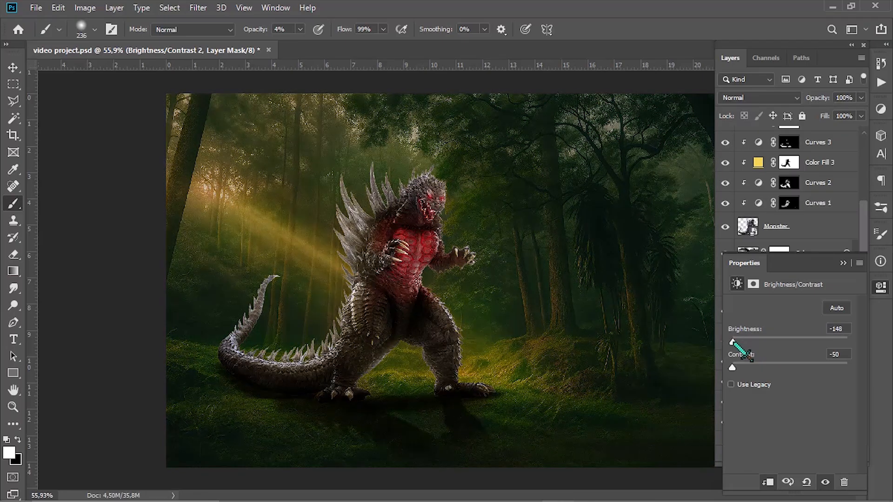
{"action": "left_click", "coordinate": [843, 262]}
{"action": "key", "text": "ctrl+i"}
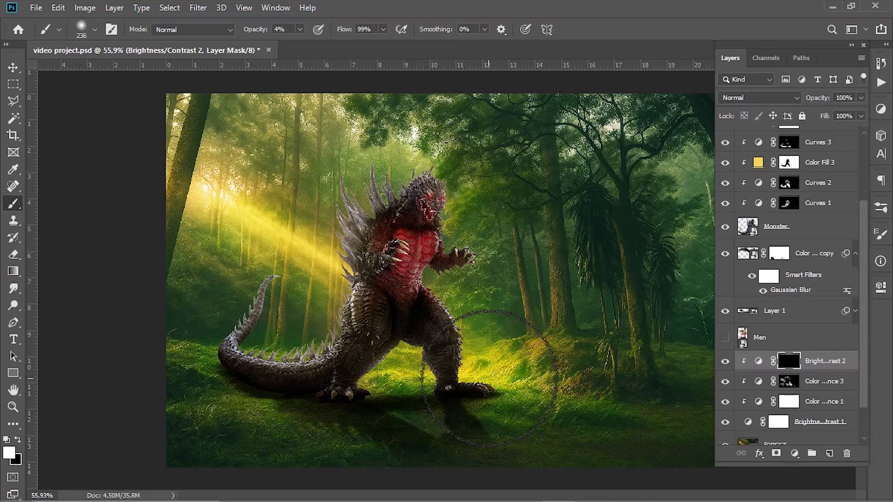
- Paint the darkening onto the sunlit mound and the light beam behind the monster with a soft brush
{"action": "left_click_drag", "start_coordinate": [256, 35], "coordinate": [265, 35]}
{"action": "scroll", "coordinate": [457, 351], "scroll_direction": "up", "scroll_amount": 4}
{"action": "mouse_move", "coordinate": [524, 385]}
{"action": "left_mouse_down"}
{"action": "mouse_move", "coordinate": [463, 373]}
{"action": "mouse_move", "coordinate": [399, 340]}
{"action": "mouse_move", "coordinate": [495, 379]}
{"action": "left_mouse_up"}
{"action": "mouse_move", "coordinate": [390, 265]}
{"action": "left_mouse_down"}
{"action": "mouse_move", "coordinate": [234, 218]}
{"action": "mouse_move", "coordinate": [117, 149]}
{"action": "mouse_move", "coordinate": [318, 280]}
{"action": "mouse_move", "coordinate": [306, 256]}
{"action": "mouse_move", "coordinate": [239, 199]}
{"action": "mouse_move", "coordinate": [275, 313]}
{"action": "mouse_move", "coordinate": [371, 236]}
{"action": "mouse_move", "coordinate": [359, 295]}
{"action": "left_mouse_up"}
{"action": "key", "text": "x"}
{"action": "scroll", "coordinate": [458, 242], "scroll_direction": "down", "scroll_amount": 6}
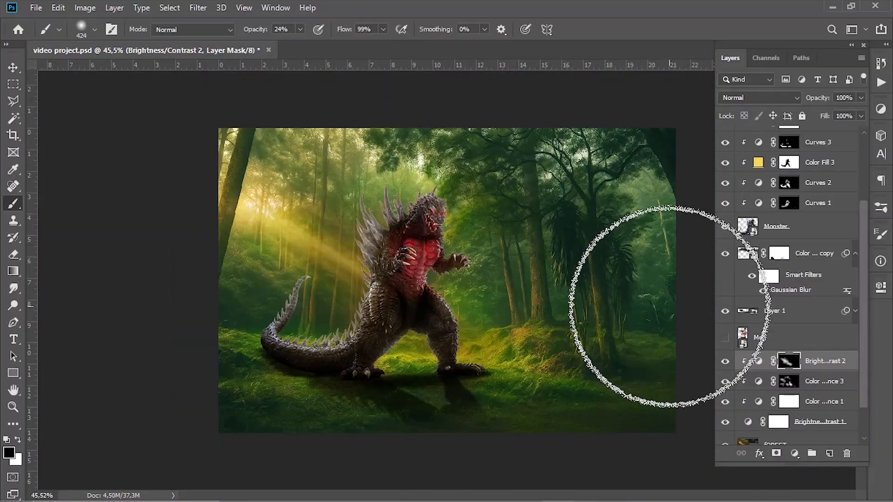
- Darken the grass and trees toward the forest's right edge with a large soft brush at 24% opacity
{"action": "key", "text": "x"}
{"action": "left_click_drag", "start_coordinate": [648, 324], "coordinate": [674, 373]}
{"action": "mouse_move", "coordinate": [672, 265]}
{"action": "left_mouse_down"}
{"action": "mouse_move", "coordinate": [616, 317]}
{"action": "mouse_move", "coordinate": [493, 297]}
{"action": "left_mouse_up"}
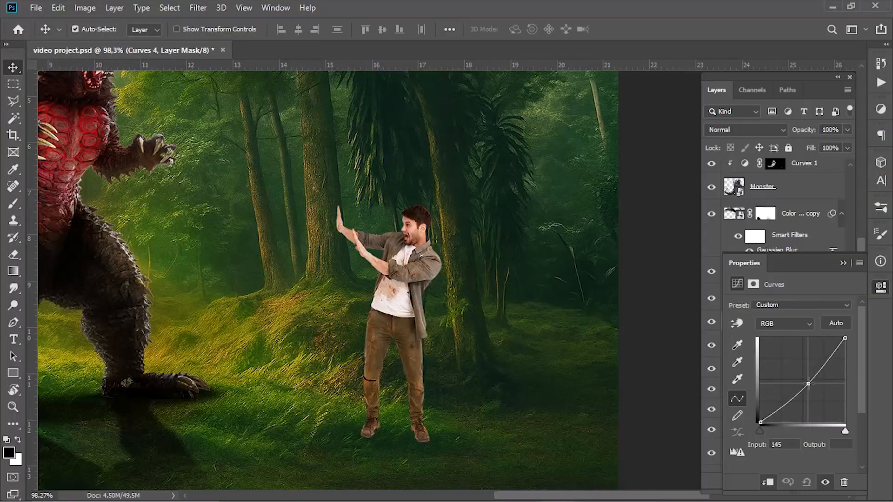
- Darken the man with a clipped Curves adjustment that pulls the highlights down, and invert its mask
{"action": "left_click_drag", "start_coordinate": [808, 383], "coordinate": [815, 389]}
{"action": "left_click_drag", "start_coordinate": [845, 338], "coordinate": [845, 377]}
{"action": "left_click_drag", "start_coordinate": [815, 389], "coordinate": [827, 394]}
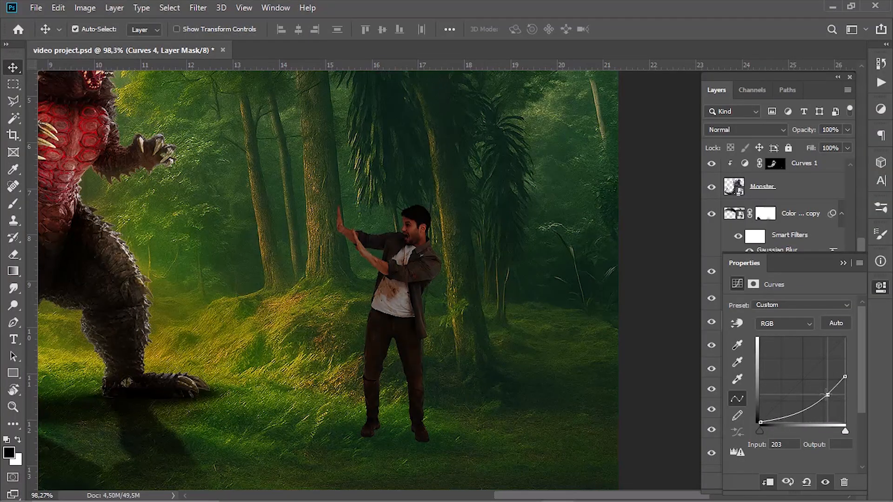
{"action": "left_click", "coordinate": [843, 264]}
{"action": "key", "text": "ctrl+i"}
{"action": "key", "text": "b"}
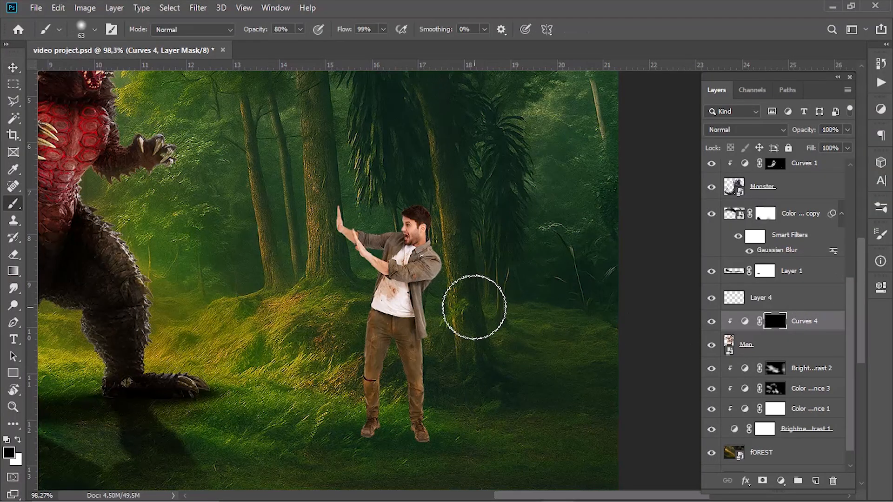
- Paint the darkening along the side of the man facing away from the sun with a soft white brush at 80% opacity
{"action": "scroll", "coordinate": [467, 300], "scroll_direction": "up", "scroll_amount": 3}
{"action": "scroll", "coordinate": [467, 300], "scroll_direction": "up", "scroll_amount": 1}
{"action": "key", "text": "bracketleft"}
{"action": "key", "text": "bracketleft"}
{"action": "key", "text": "bracketleft"}
{"action": "key", "text": "x"}
{"action": "left_click_drag", "start_coordinate": [442, 314], "coordinate": [445, 217]}
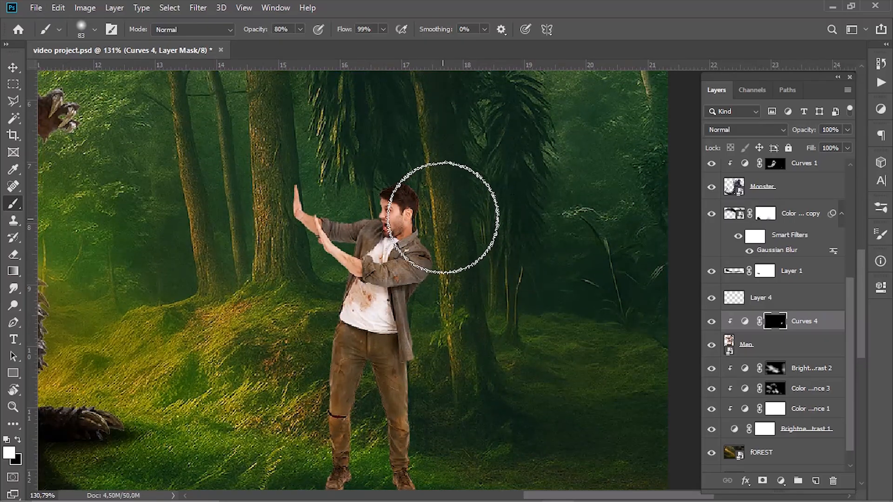
{"action": "scroll", "coordinate": [447, 400], "scroll_direction": "up", "scroll_amount": 6}
{"action": "left_click_drag", "start_coordinate": [456, 409], "coordinate": [406, 399]}
{"action": "mouse_move", "coordinate": [422, 345]}
{"action": "left_mouse_down"}
{"action": "mouse_move", "coordinate": [444, 366]}
{"action": "mouse_move", "coordinate": [424, 197]}
{"action": "left_mouse_up"}
{"action": "key", "text": "ctrl+z"}
{"action": "mouse_move", "coordinate": [434, 112]}
{"action": "left_mouse_down"}
{"action": "mouse_move", "coordinate": [468, 321]}
{"action": "mouse_move", "coordinate": [487, 322]}
{"action": "left_mouse_up"}
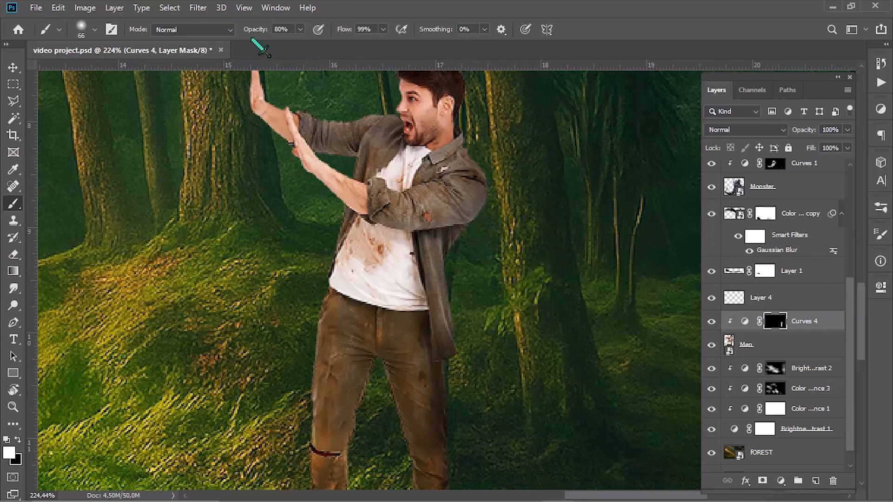
- Reduce the brush opacity to 55% and extend the shading down the man's trousers to his shoes
{"action": "left_click_drag", "start_coordinate": [256, 30], "coordinate": [244, 30]}
{"action": "mouse_move", "coordinate": [497, 139]}
{"action": "left_mouse_down"}
{"action": "mouse_move", "coordinate": [472, 129]}
{"action": "mouse_move", "coordinate": [490, 187]}
{"action": "left_mouse_up"}
{"action": "left_click_drag", "start_coordinate": [381, 377], "coordinate": [426, 161]}
{"action": "scroll", "coordinate": [426, 162], "scroll_direction": "up", "scroll_amount": 5}
{"action": "mouse_move", "coordinate": [426, 161]}
{"action": "left_mouse_down"}
{"action": "mouse_move", "coordinate": [382, 161]}
{"action": "mouse_move", "coordinate": [391, 263]}
{"action": "left_mouse_up"}
{"action": "left_click_drag", "start_coordinate": [394, 278], "coordinate": [407, 160]}
{"action": "left_click_drag", "start_coordinate": [396, 214], "coordinate": [390, 333]}
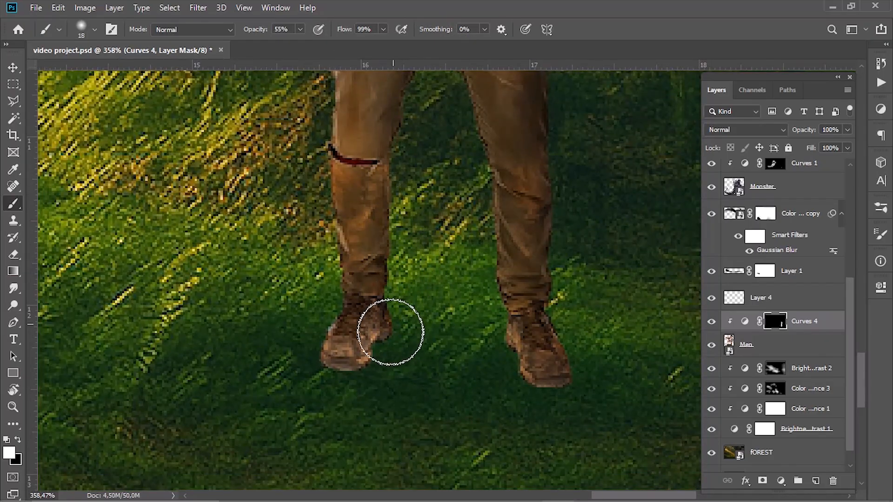
- Build up gentler shading on the man's upper body and arms with the soft brush at 32% opacity
{"action": "left_click_drag", "start_coordinate": [411, 168], "coordinate": [350, 329]}
{"action": "scroll", "coordinate": [350, 329], "scroll_direction": "up", "scroll_amount": 1}
{"action": "mouse_move", "coordinate": [350, 329]}
{"action": "left_mouse_down"}
{"action": "mouse_move", "coordinate": [284, 346]}
{"action": "mouse_move", "coordinate": [271, 322]}
{"action": "mouse_move", "coordinate": [300, 328]}
{"action": "left_mouse_up"}
{"action": "scroll", "coordinate": [302, 332], "scroll_direction": "up", "scroll_amount": 2}
{"action": "scroll", "coordinate": [345, 326], "scroll_direction": "down", "scroll_amount": 6}
{"action": "mouse_move", "coordinate": [346, 274]}
{"action": "left_mouse_down"}
{"action": "mouse_move", "coordinate": [341, 309]}
{"action": "mouse_move", "coordinate": [292, 342]}
{"action": "left_mouse_up"}
{"action": "scroll", "coordinate": [320, 293], "scroll_direction": "up", "scroll_amount": 2}
{"action": "left_click_drag", "start_coordinate": [326, 286], "coordinate": [347, 288]}
{"action": "mouse_move", "coordinate": [330, 258]}
{"action": "left_mouse_down"}
{"action": "mouse_move", "coordinate": [363, 379]}
{"action": "mouse_move", "coordinate": [304, 381]}
{"action": "mouse_move", "coordinate": [330, 264]}
{"action": "left_mouse_up"}
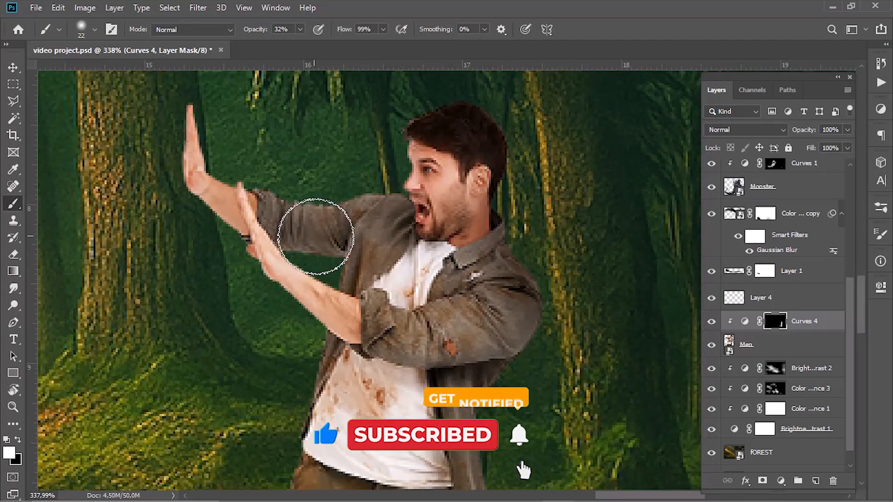
{"action": "mouse_move", "coordinate": [365, 319]}
{"action": "left_mouse_down"}
{"action": "mouse_move", "coordinate": [323, 277]}
{"action": "mouse_move", "coordinate": [252, 174]}
{"action": "mouse_move", "coordinate": [243, 180]}
{"action": "left_mouse_up"}
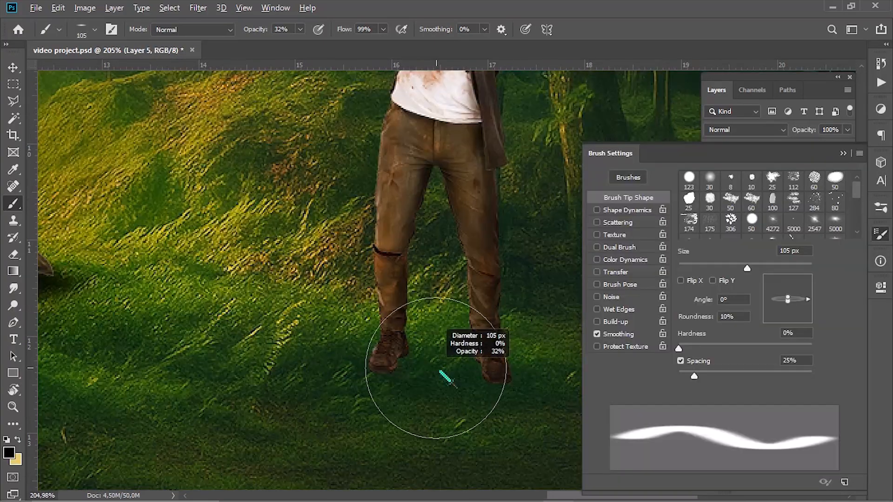
- Paint a faint contact shadow beneath the man on a new layer with a flat soft brush of 10% roundness
{"action": "left_click", "coordinate": [434, 368]}
{"action": "mouse_move", "coordinate": [436, 368]}
{"action": "left_mouse_down"}
{"action": "mouse_move", "coordinate": [483, 368]}
{"action": "mouse_move", "coordinate": [388, 363]}
{"action": "left_mouse_up"}
{"action": "left_click", "coordinate": [406, 366]}
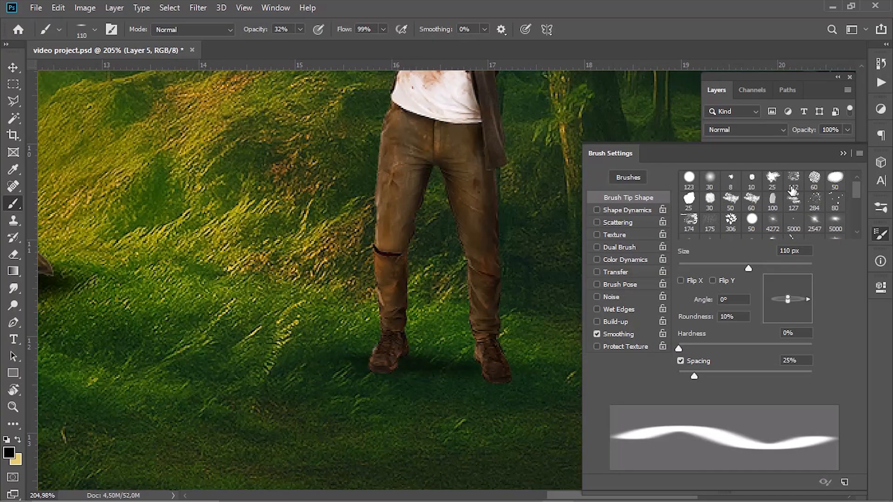
{"action": "left_click", "coordinate": [843, 153]}
{"action": "left_click_drag", "start_coordinate": [521, 358], "coordinate": [458, 372]}
- Paint dark contact shadows around the edges of both shoes with a small flat brush at 100% opacity
{"action": "scroll", "coordinate": [419, 377], "scroll_direction": "up", "scroll_amount": 6}
{"action": "left_click_drag", "start_coordinate": [364, 357], "coordinate": [371, 356]}
{"action": "key", "text": "x"}
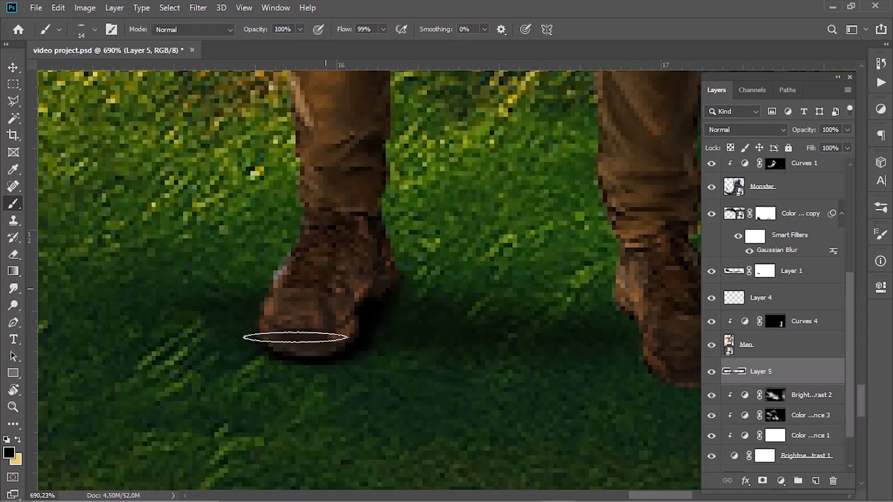
{"action": "mouse_move", "coordinate": [604, 287]}
{"action": "left_mouse_down"}
{"action": "mouse_move", "coordinate": [410, 317]}
{"action": "mouse_move", "coordinate": [435, 352]}
{"action": "left_mouse_up"}
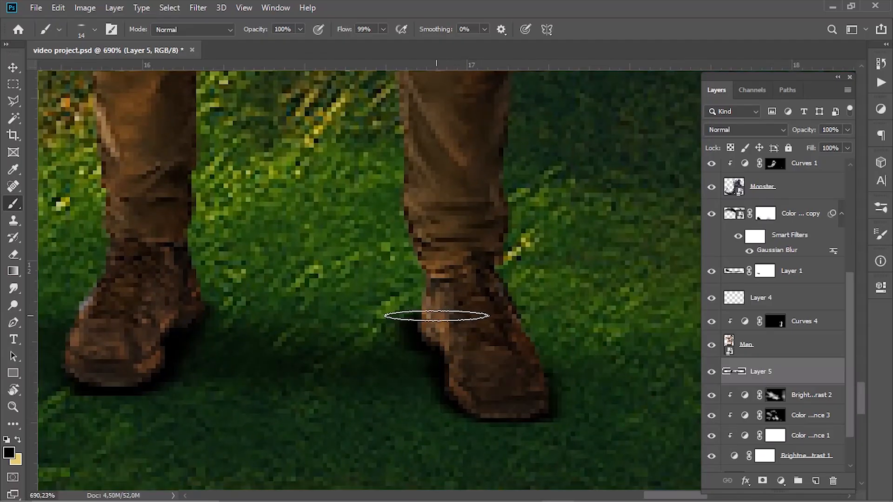
{"action": "key", "text": "x"}
{"action": "mouse_move", "coordinate": [393, 319]}
{"action": "left_mouse_down"}
{"action": "mouse_move", "coordinate": [395, 349]}
{"action": "mouse_move", "coordinate": [412, 362]}
{"action": "mouse_move", "coordinate": [414, 350]}
{"action": "left_mouse_up"}
{"action": "key", "text": "ctrl+z"}
{"action": "scroll", "coordinate": [395, 357], "scroll_direction": "down", "scroll_amount": 10}
{"action": "scroll", "coordinate": [326, 365], "scroll_direction": "up", "scroll_amount": 4}
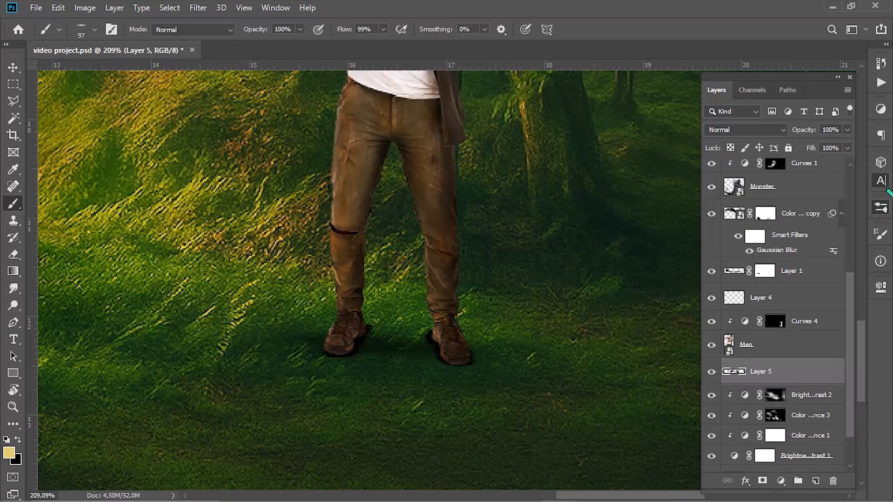
- Reshape the brush tip to a 1° angle and 27% roundness, with black as the painting color
{"action": "left_click", "coordinate": [881, 180]}
{"action": "left_click", "coordinate": [881, 234]}
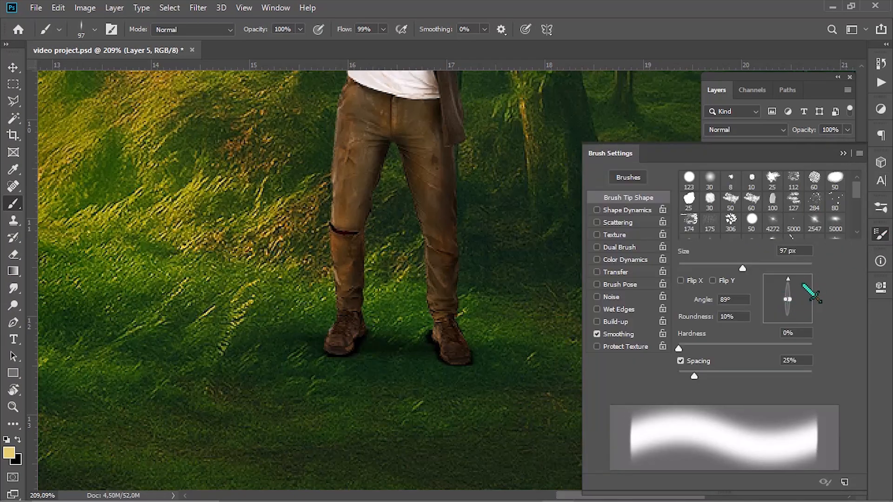
{"action": "mouse_move", "coordinate": [796, 279]}
{"action": "left_mouse_down"}
{"action": "mouse_move", "coordinate": [794, 290]}
{"action": "mouse_move", "coordinate": [811, 301]}
{"action": "mouse_move", "coordinate": [787, 303]}
{"action": "left_mouse_up"}
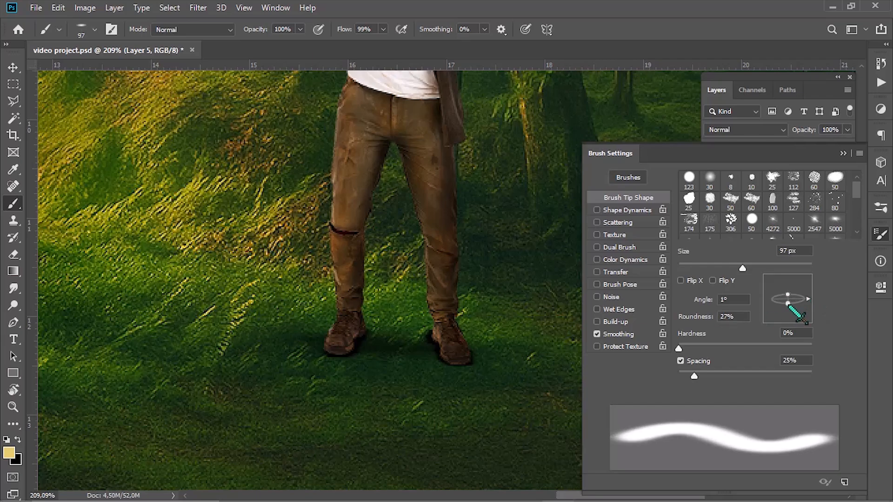
{"action": "left_click", "coordinate": [397, 342]}
{"action": "key", "text": "ctrl+z"}
{"action": "key", "text": "x"}
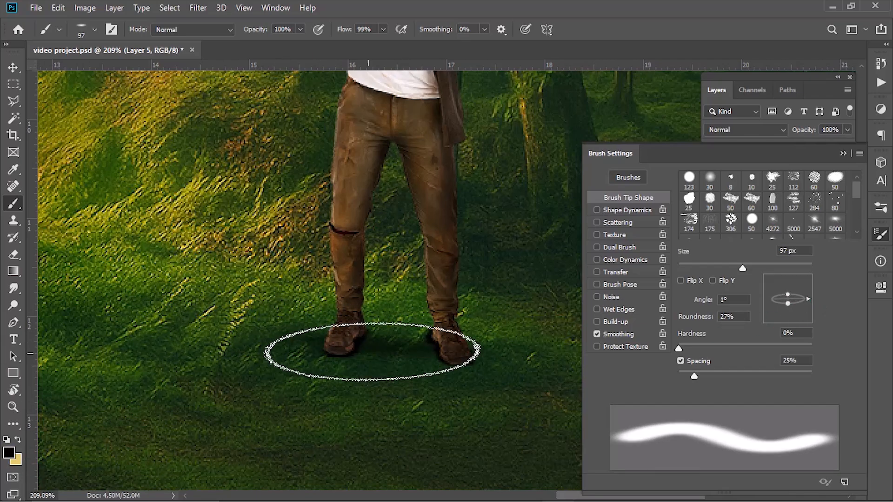
- Paint a broader shadow between the man's feet at 54% brush opacity, and reduce Layer 5's opacity to 79%
{"action": "left_click", "coordinate": [392, 344]}
{"action": "key", "text": "ctrl+z"}
{"action": "left_click_drag", "start_coordinate": [262, 33], "coordinate": [241, 36]}
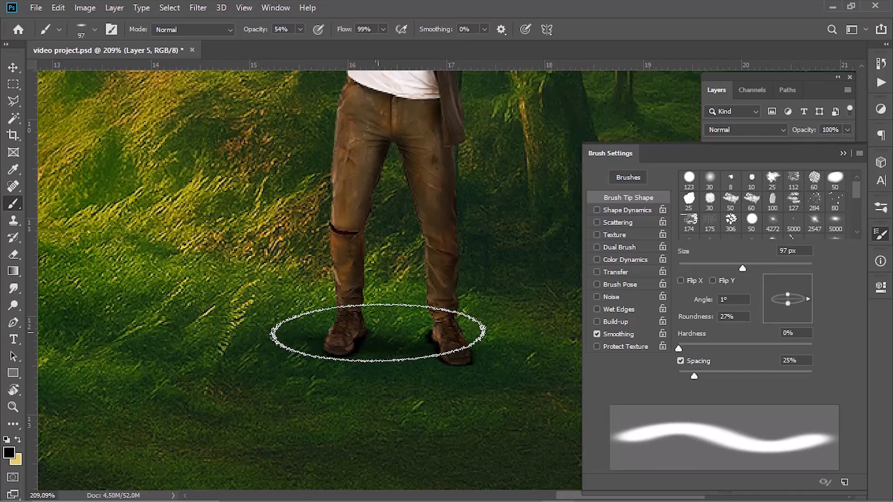
{"action": "mouse_move", "coordinate": [372, 337]}
{"action": "left_mouse_down"}
{"action": "mouse_move", "coordinate": [428, 343]}
{"action": "mouse_move", "coordinate": [367, 359]}
{"action": "mouse_move", "coordinate": [388, 355]}
{"action": "left_mouse_up"}
{"action": "left_click", "coordinate": [843, 153]}
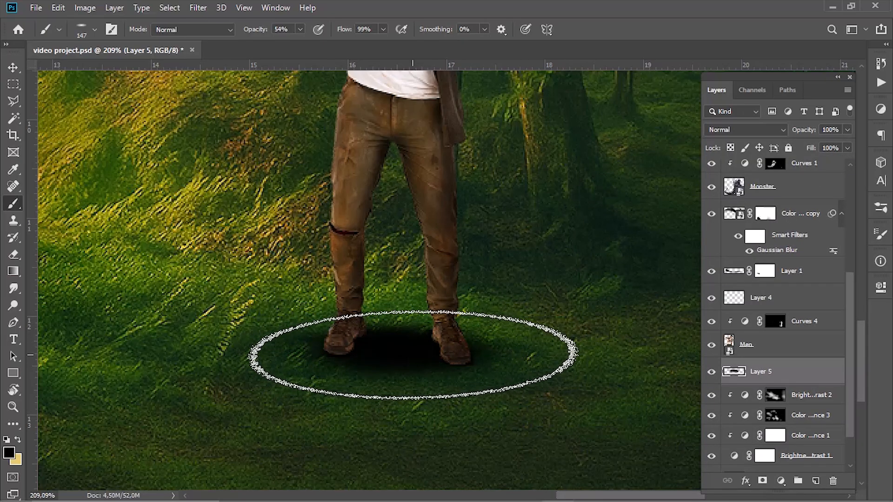
{"action": "scroll", "coordinate": [388, 355], "scroll_direction": "down", "scroll_amount": 6}
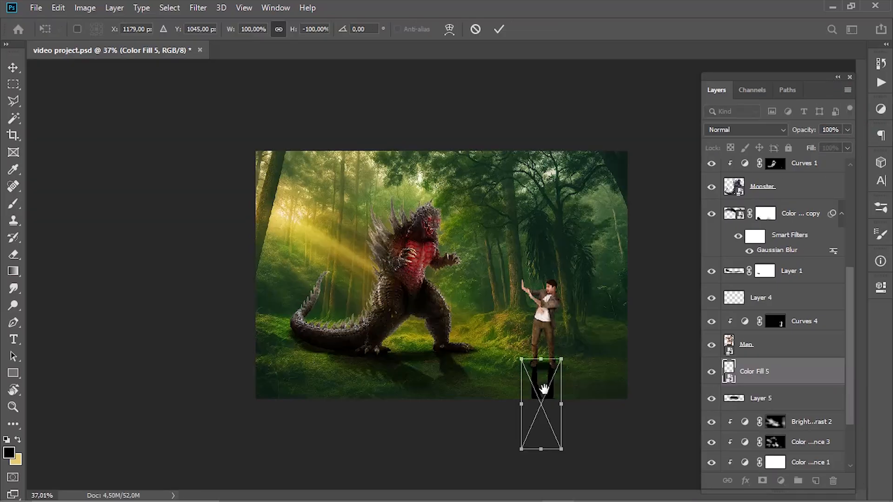
- Skew the man's flipped black silhouette away from the sunlight and flatten it to -34.76% height, starting at his feet
{"action": "left_click_drag", "start_coordinate": [548, 400], "coordinate": [549, 418]}
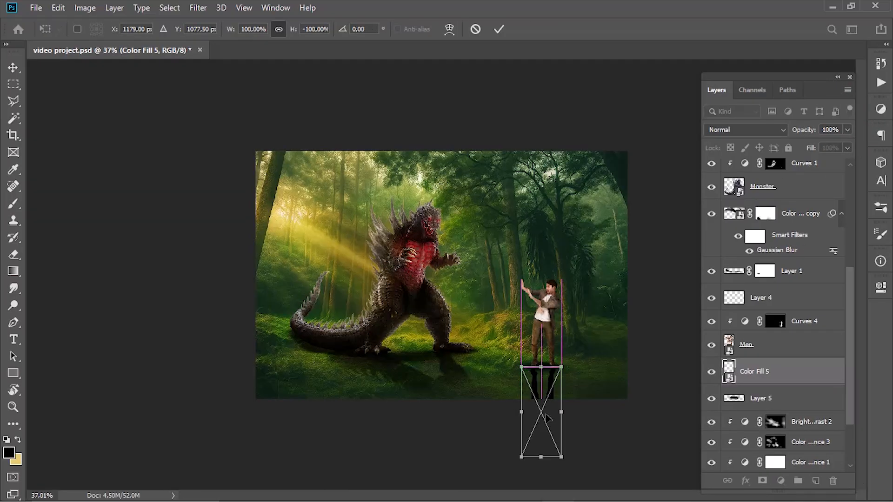
{"action": "left_click_drag", "start_coordinate": [544, 455], "coordinate": [589, 447]}
{"action": "scroll", "coordinate": [558, 412], "scroll_direction": "up", "scroll_amount": 5}
{"action": "left_click_drag", "start_coordinate": [513, 344], "coordinate": [314, 121]}
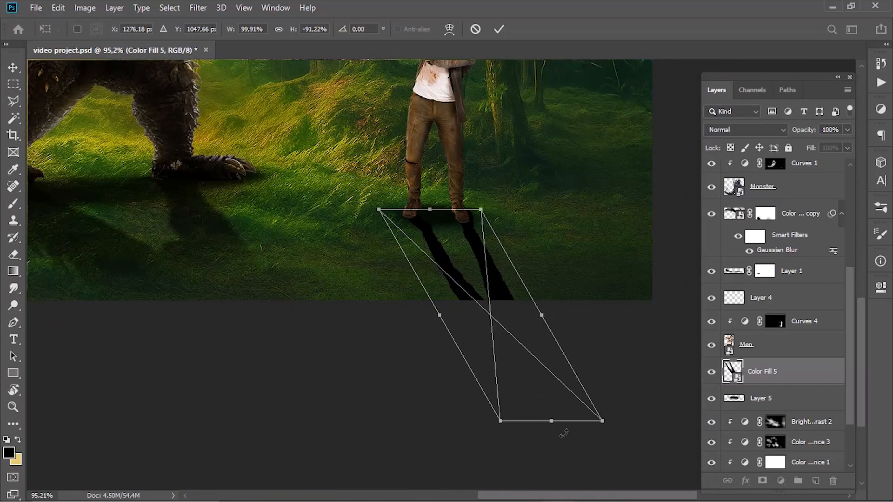
{"action": "left_click_drag", "start_coordinate": [564, 425], "coordinate": [544, 300]}
{"action": "left_click_drag", "start_coordinate": [495, 232], "coordinate": [490, 235]}
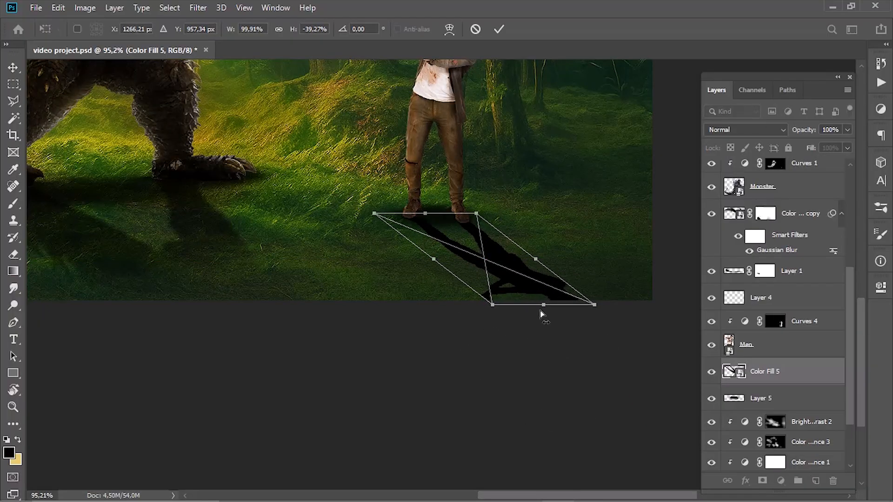
{"action": "left_click_drag", "start_coordinate": [540, 308], "coordinate": [534, 295]}
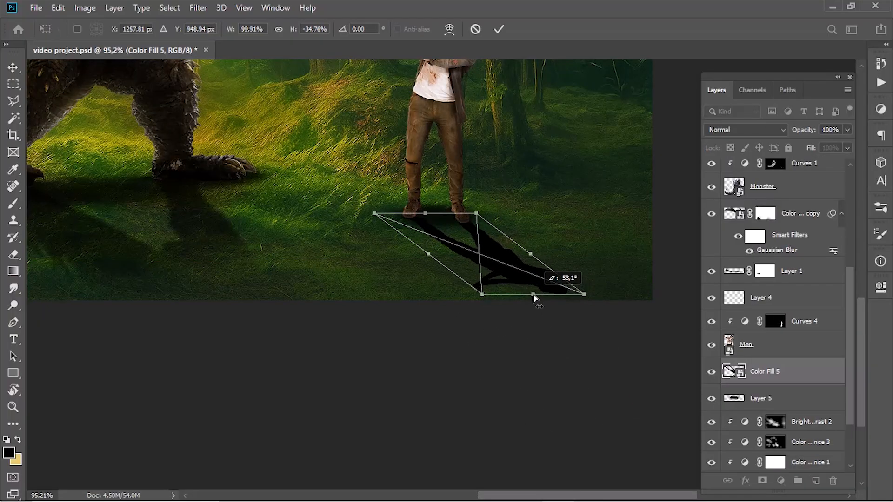
{"action": "left_click", "coordinate": [500, 30]}
- Fade the far end of the man's cast shadow on its layer mask with a black-to-transparent linear gradient
{"action": "scroll", "coordinate": [599, 328], "scroll_direction": "down", "scroll_amount": 5}
{"action": "scroll", "coordinate": [636, 405], "scroll_direction": "up", "scroll_amount": 3}
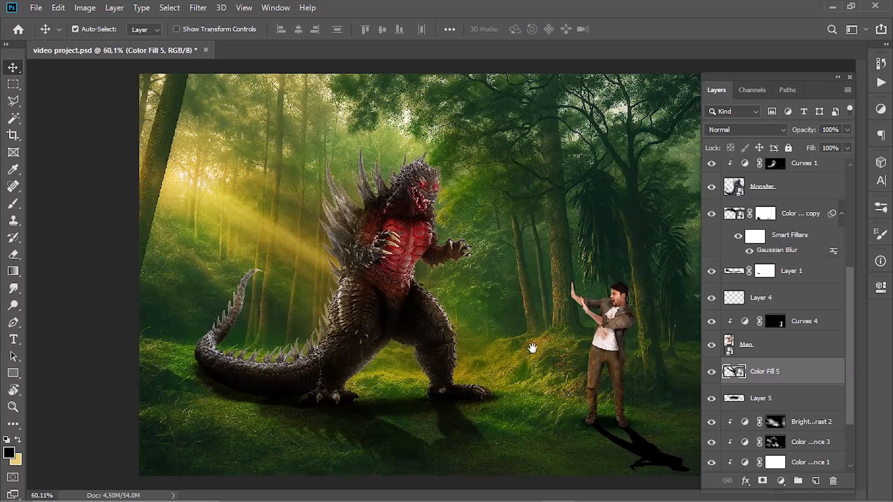
{"action": "left_click", "coordinate": [13, 267]}
{"action": "scroll", "coordinate": [654, 415], "scroll_direction": "up", "scroll_amount": 3}
{"action": "left_click_drag", "start_coordinate": [654, 414], "coordinate": [290, 154]}
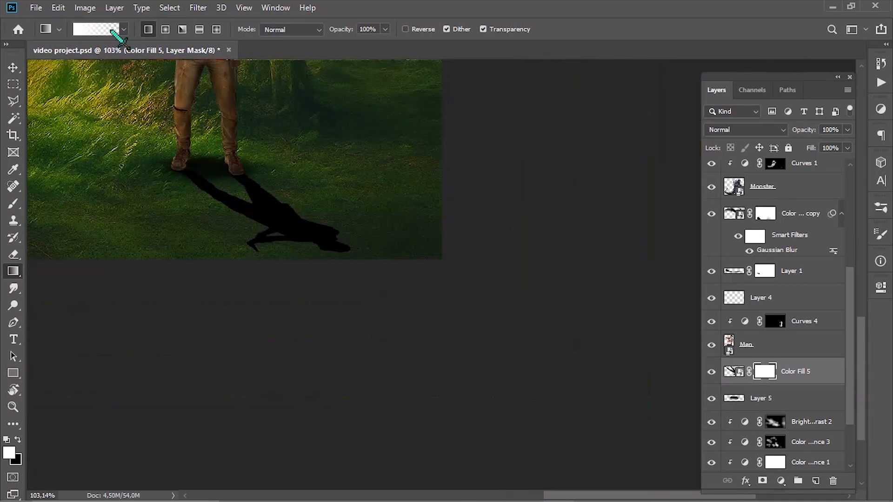
{"action": "left_click", "coordinate": [113, 32]}
{"action": "left_click", "coordinate": [582, 377]}
{"action": "left_click", "coordinate": [641, 432]}
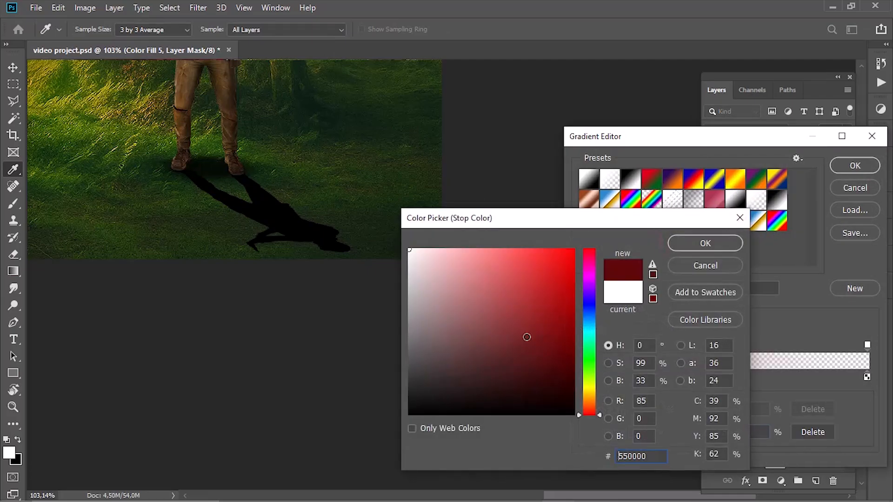
{"action": "left_click_drag", "start_coordinate": [526, 335], "coordinate": [409, 418]}
{"action": "left_click", "coordinate": [721, 243]}
{"action": "key", "text": "Return"}
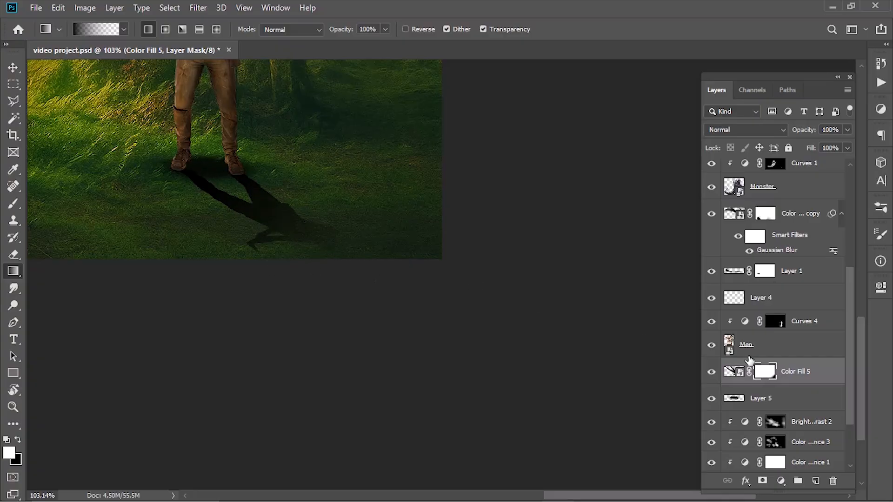
- Blur the man's cast shadow with Gaussian Blur and set its layer opacity to 63%
{"action": "key", "text": "b"}
{"action": "key", "text": "x"}
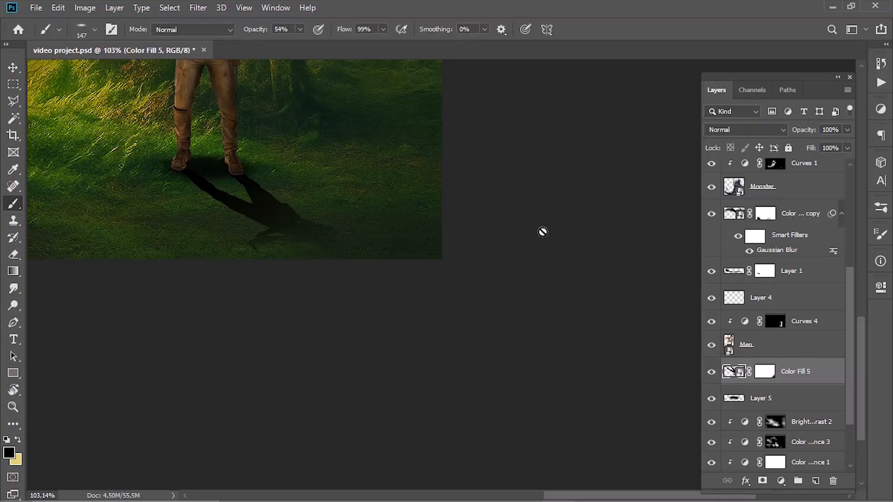
{"action": "left_click", "coordinate": [198, 7]}
{"action": "left_click", "coordinate": [260, 20]}
{"action": "key", "text": "Return"}
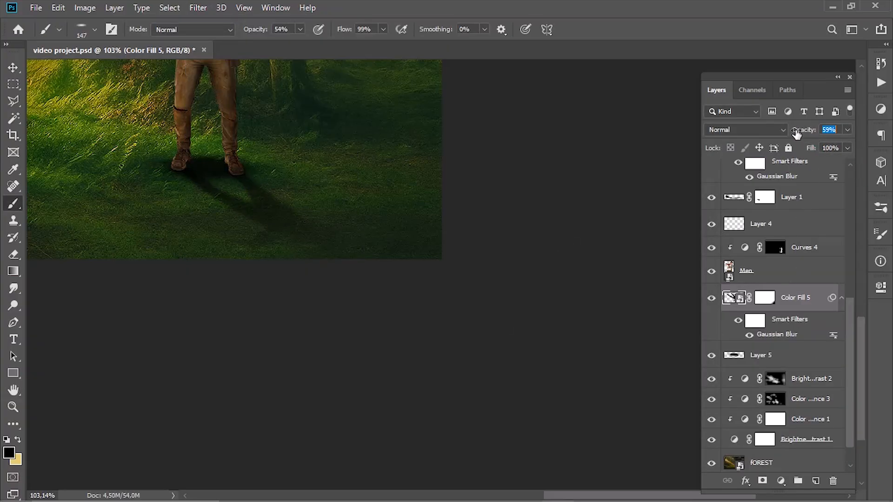
{"action": "key", "text": "ctrl+0"}
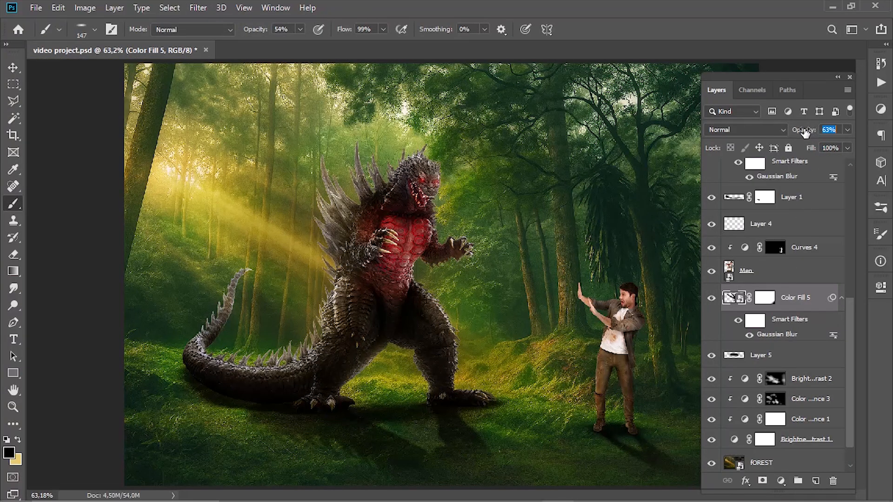
- Copy the yellow color code f2d64f from the monster's Color Fill 3 layer without changing it
{"action": "key", "text": "v"}
{"action": "left_click", "coordinate": [626, 359]}
{"action": "scroll", "coordinate": [642, 357], "scroll_direction": "up", "scroll_amount": 8}
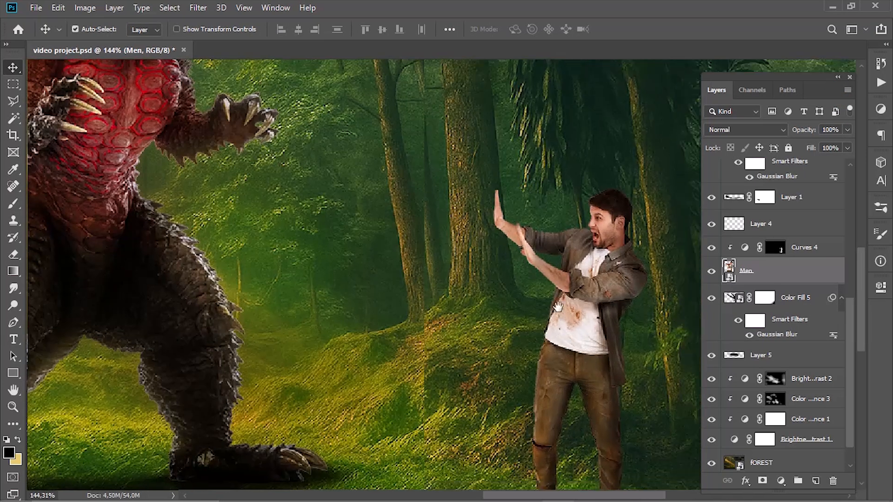
{"action": "left_click_drag", "start_coordinate": [642, 357], "coordinate": [552, 346]}
{"action": "scroll", "coordinate": [754, 348], "scroll_direction": "up", "scroll_amount": 5}
{"action": "double_click", "coordinate": [745, 320]}
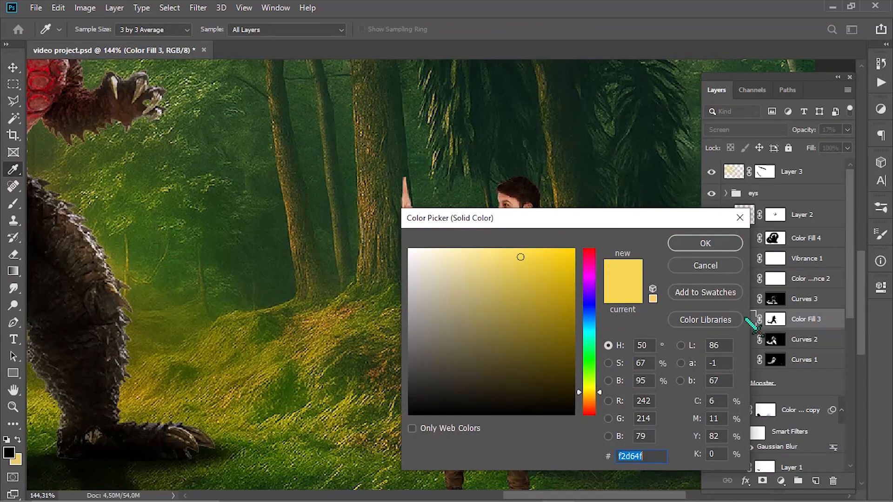
{"action": "left_click", "coordinate": [721, 264]}
- Load the man's outline as a selection and add a solid color fill of f2d64f above Curves 4
{"action": "left_click_drag", "start_coordinate": [502, 369], "coordinate": [513, 230]}
{"action": "left_click", "coordinate": [513, 230]}
{"action": "scroll", "coordinate": [786, 302], "scroll_direction": "down", "scroll_amount": 3}
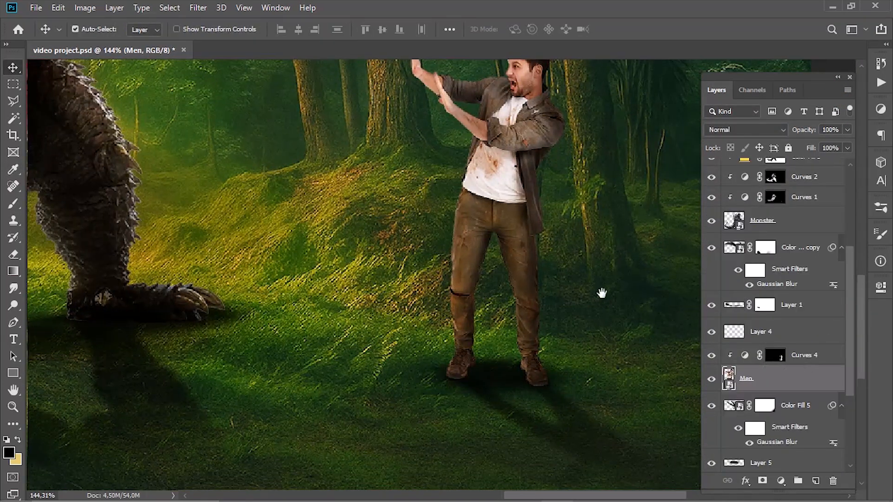
{"action": "left_click_drag", "start_coordinate": [602, 293], "coordinate": [576, 346]}
{"action": "left_click", "coordinate": [775, 355]}
{"action": "left_click", "coordinate": [729, 378], "text": "ctrl"}
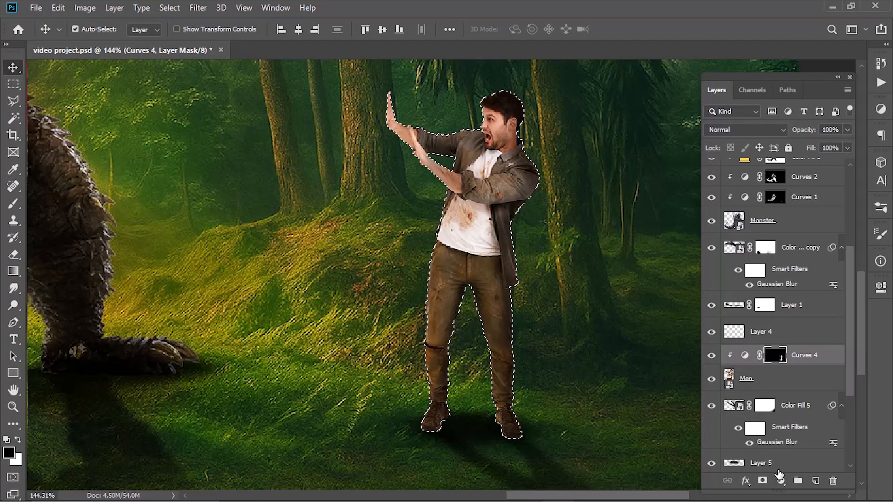
{"action": "left_click", "coordinate": [781, 481]}
{"action": "left_click", "coordinate": [788, 248]}
{"action": "key", "text": "ctrl+v"}
{"action": "left_click", "coordinate": [704, 244]}
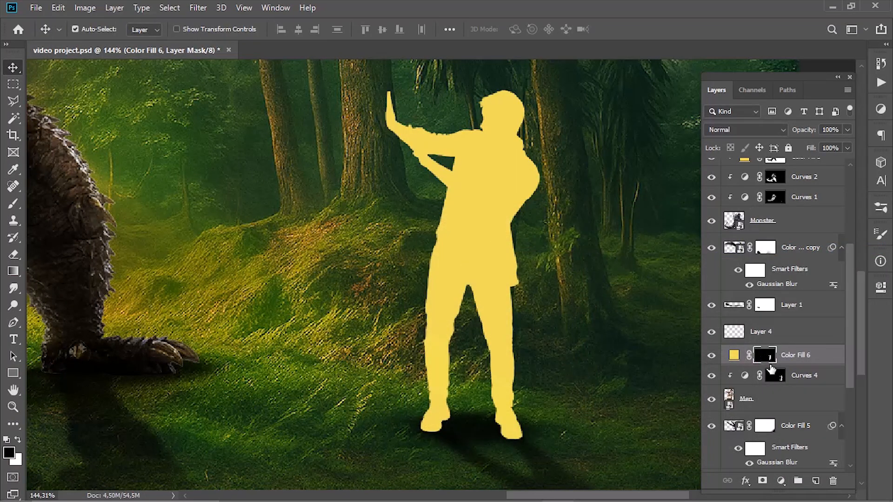
- Clip the yellow fill to the man's layer and invert its mask to hide the color on him
{"action": "key", "text": "ctrl+i"}
{"action": "key", "text": "ctrl+i"}
{"action": "left_click", "coordinate": [781, 363], "text": "alt"}
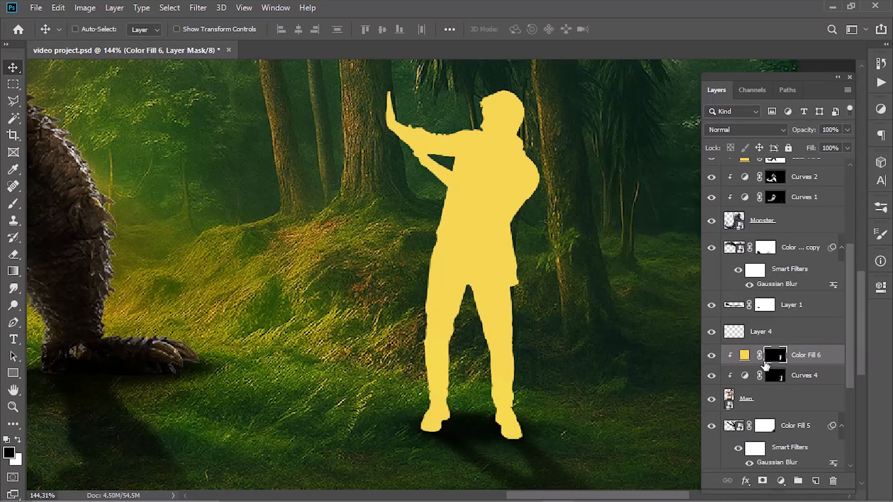
{"action": "key", "text": "ctrl+i"}
{"action": "scroll", "coordinate": [420, 287], "scroll_direction": "up", "scroll_amount": 4}
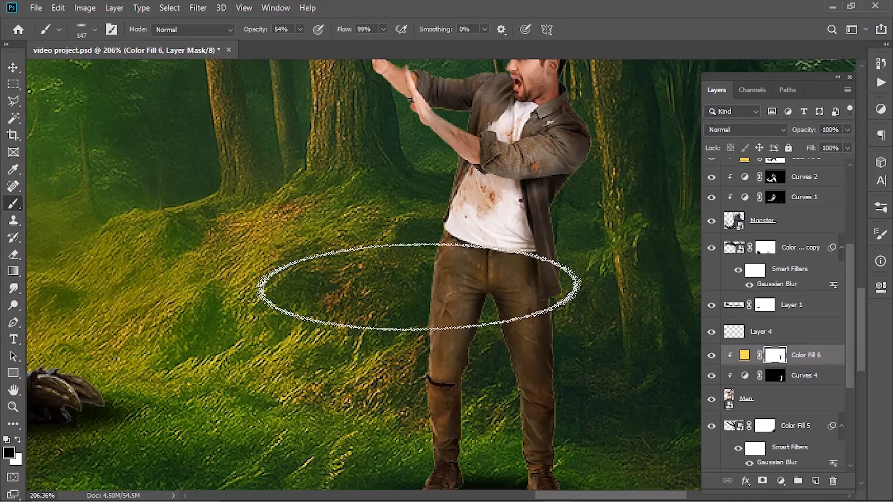
- Reveal the yellow fill along the edges of the man's raised hand and upper arm using a small white brush at 86% opacity
{"action": "left_click", "coordinate": [95, 29]}
{"action": "double_click", "coordinate": [89, 129]}
{"action": "left_click_drag", "start_coordinate": [487, 281], "coordinate": [406, 280]}
{"action": "left_click_drag", "start_coordinate": [384, 88], "coordinate": [338, 202]}
{"action": "scroll", "coordinate": [338, 202], "scroll_direction": "up", "scroll_amount": 7}
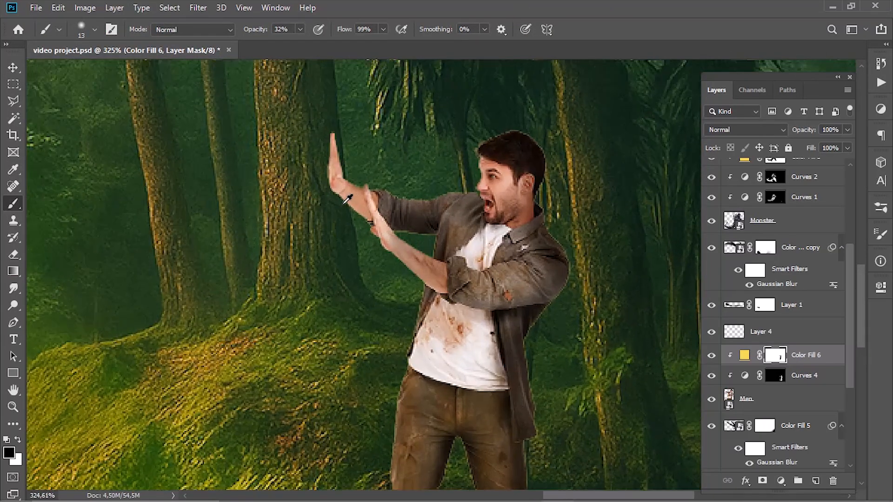
{"action": "left_click_drag", "start_coordinate": [318, 114], "coordinate": [309, 115]}
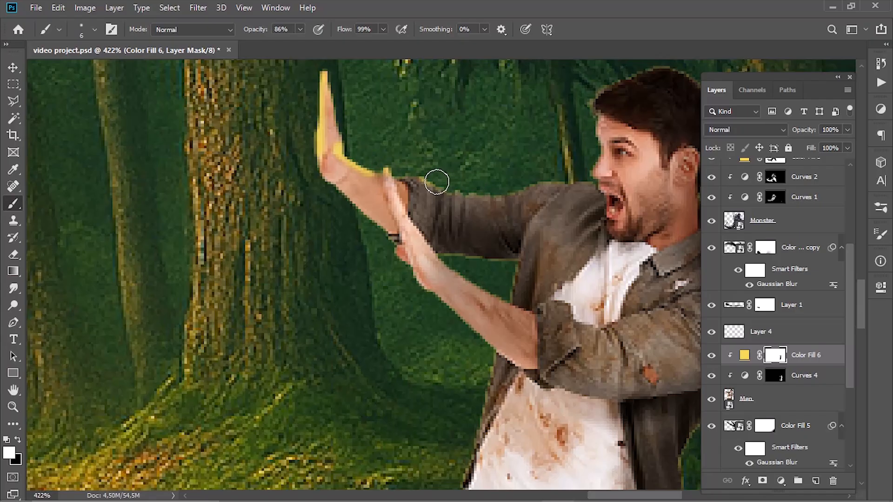
{"action": "left_click_drag", "start_coordinate": [516, 192], "coordinate": [551, 182]}
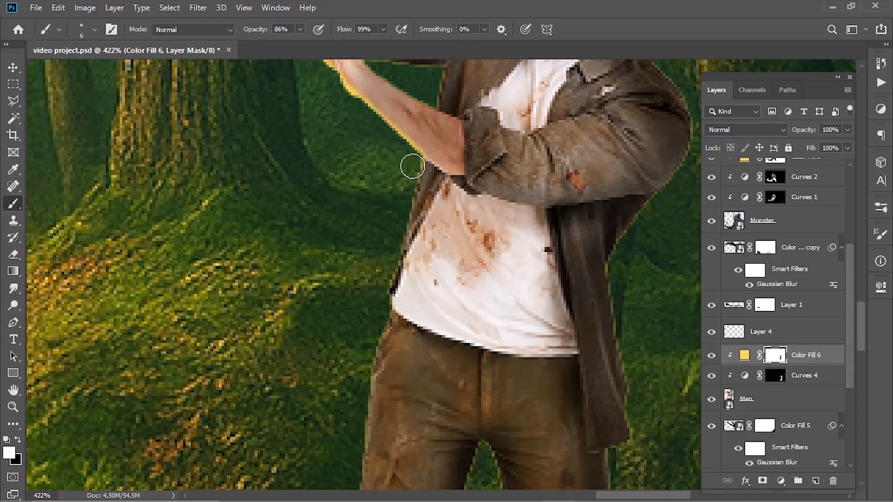
- Continue the yellow rim light down the light-facing edges of the man's torso and both trouser legs
{"action": "left_click_drag", "start_coordinate": [382, 296], "coordinate": [379, 193]}
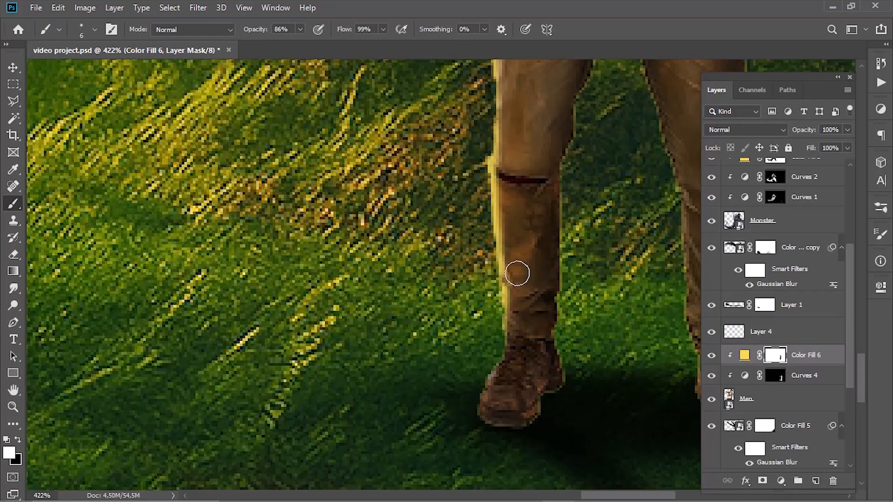
{"action": "scroll", "coordinate": [517, 274], "scroll_direction": "down", "scroll_amount": 6}
{"action": "mouse_move", "coordinate": [599, 187]}
{"action": "left_mouse_down"}
{"action": "mouse_move", "coordinate": [492, 275]}
{"action": "mouse_move", "coordinate": [473, 187]}
{"action": "left_mouse_up"}
{"action": "scroll", "coordinate": [492, 274], "scroll_direction": "up", "scroll_amount": 6}
{"action": "left_click_drag", "start_coordinate": [486, 233], "coordinate": [488, 239]}
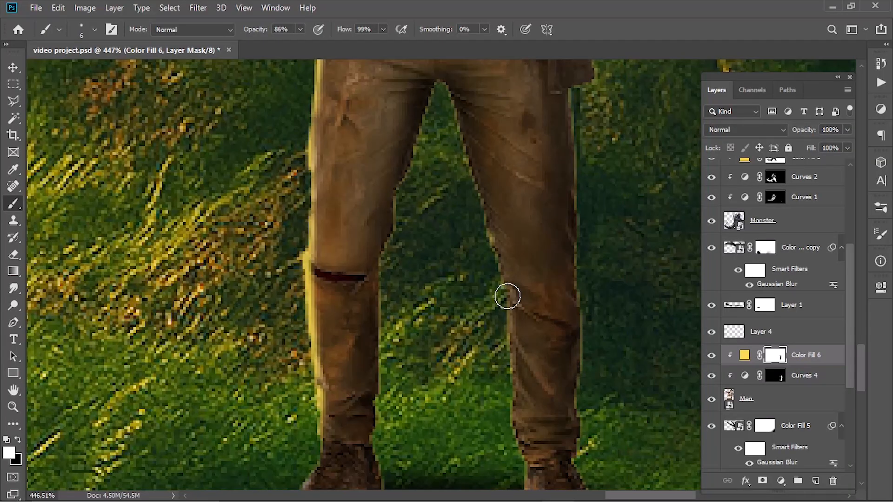
- Paint yellow highlights on the jacket opening and folded sleeve at 57% brush opacity, and set Color Fill 6 to Soft Light
{"action": "left_click_drag", "start_coordinate": [467, 179], "coordinate": [465, 149]}
{"action": "mouse_move", "coordinate": [465, 150]}
{"action": "left_mouse_down"}
{"action": "mouse_move", "coordinate": [472, 229]}
{"action": "mouse_move", "coordinate": [465, 211]}
{"action": "mouse_move", "coordinate": [486, 305]}
{"action": "left_mouse_up"}
{"action": "right_click", "coordinate": [473, 221], "text": "alt"}
{"action": "key", "text": "ctrl+z"}
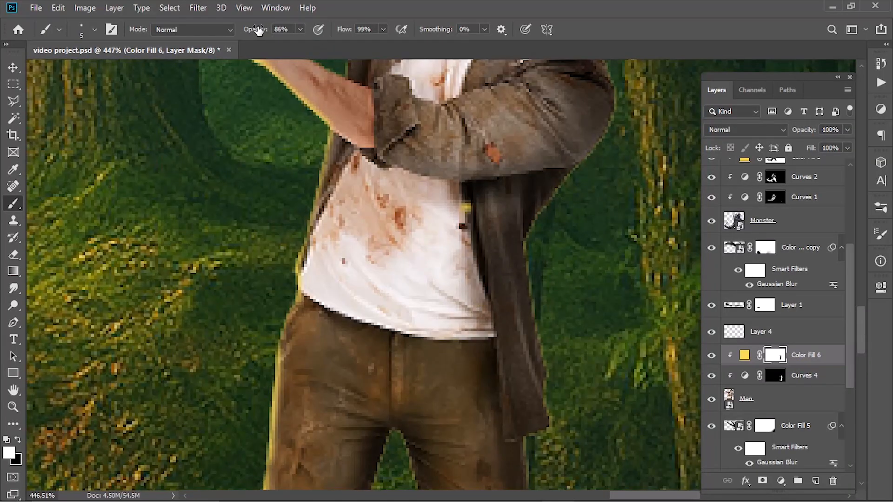
{"action": "scroll", "coordinate": [406, 212], "scroll_direction": "up", "scroll_amount": 5}
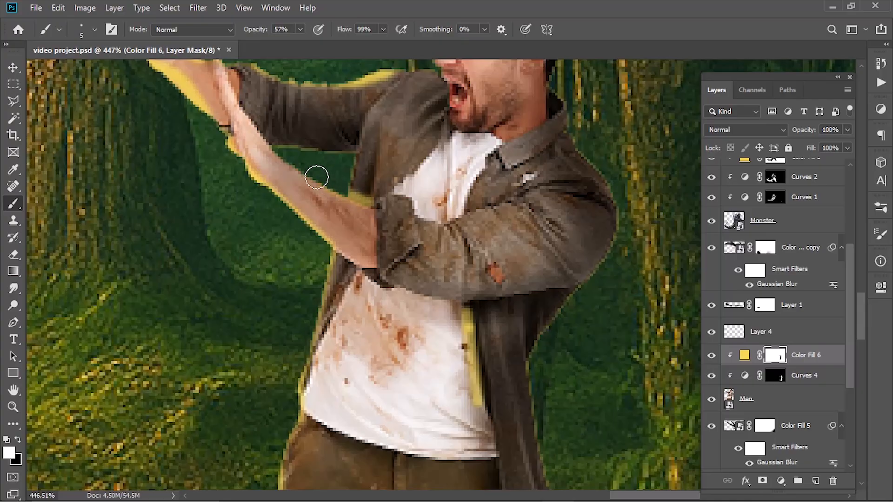
{"action": "scroll", "coordinate": [358, 210], "scroll_direction": "down", "scroll_amount": 6}
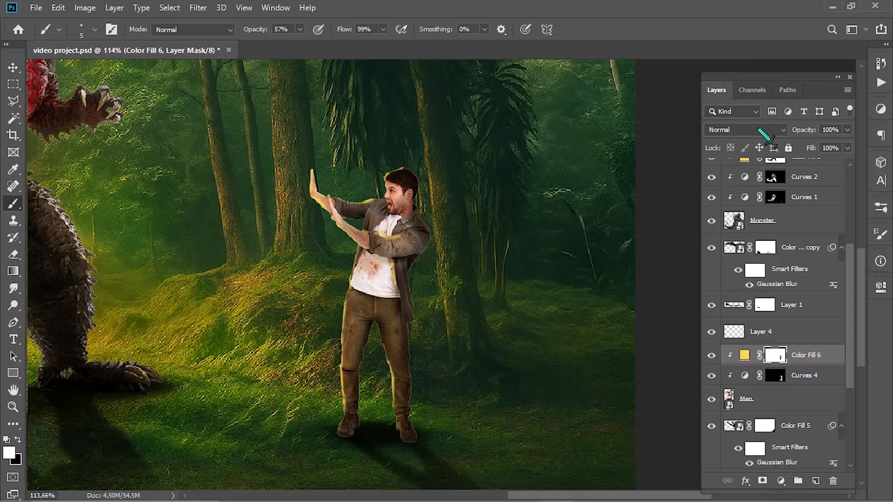
{"action": "left_click", "coordinate": [745, 129]}
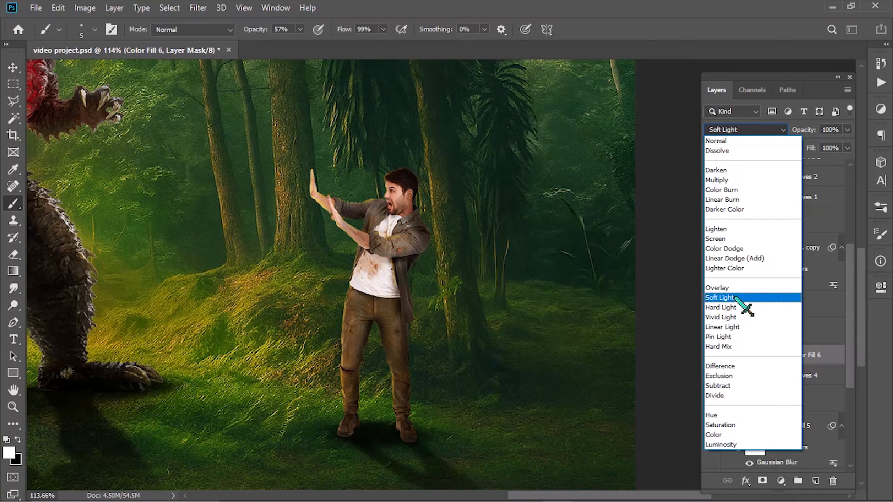
{"action": "left_click", "coordinate": [739, 298]}
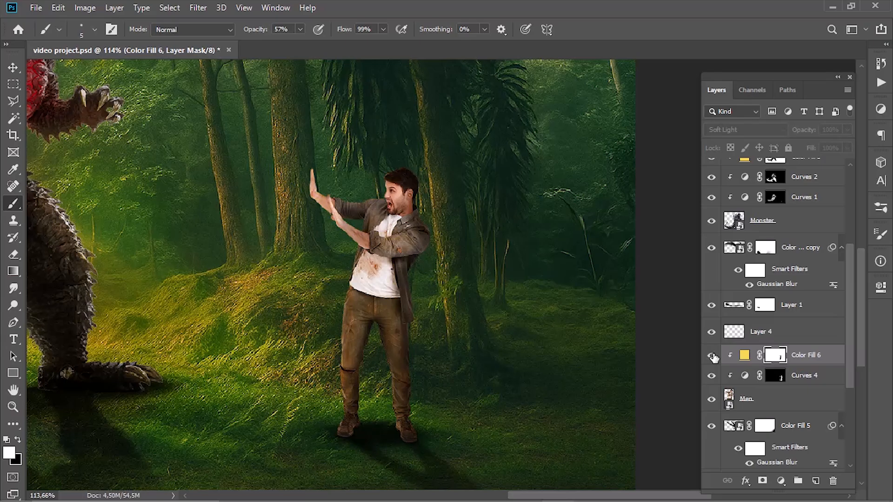
- Paint thin yellow highlights along the trouser folds near the crotch and thighs with a 3 px brush
{"action": "scroll", "coordinate": [342, 330], "scroll_direction": "up", "scroll_amount": 6}
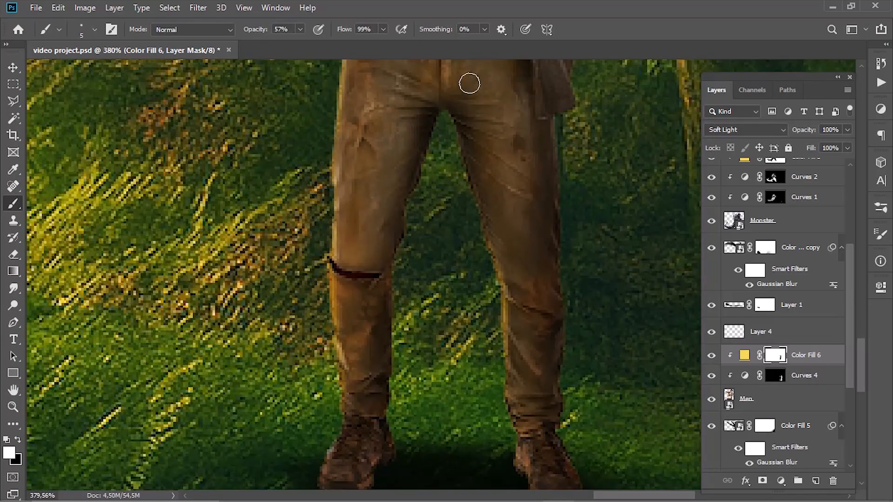
{"action": "left_click_drag", "start_coordinate": [415, 202], "coordinate": [389, 273]}
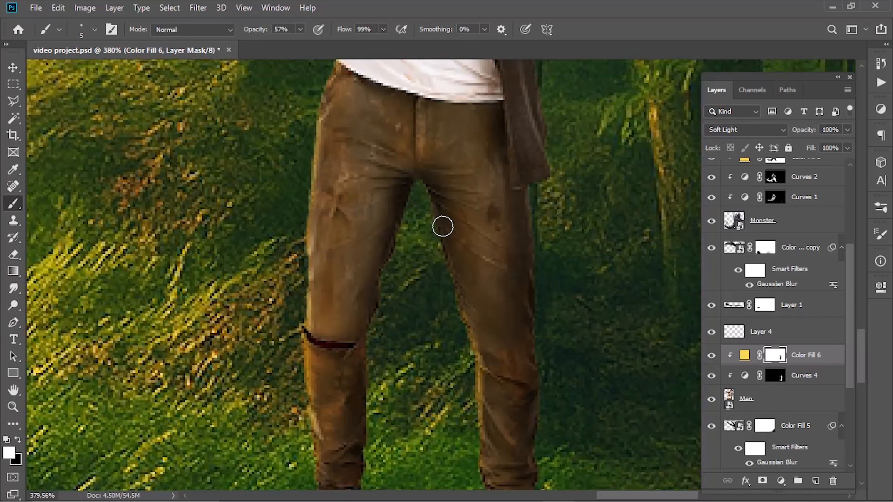
{"action": "key", "text": "bracketleft"}
{"action": "key", "text": "bracketleft"}
{"action": "left_click_drag", "start_coordinate": [455, 242], "coordinate": [475, 261]}
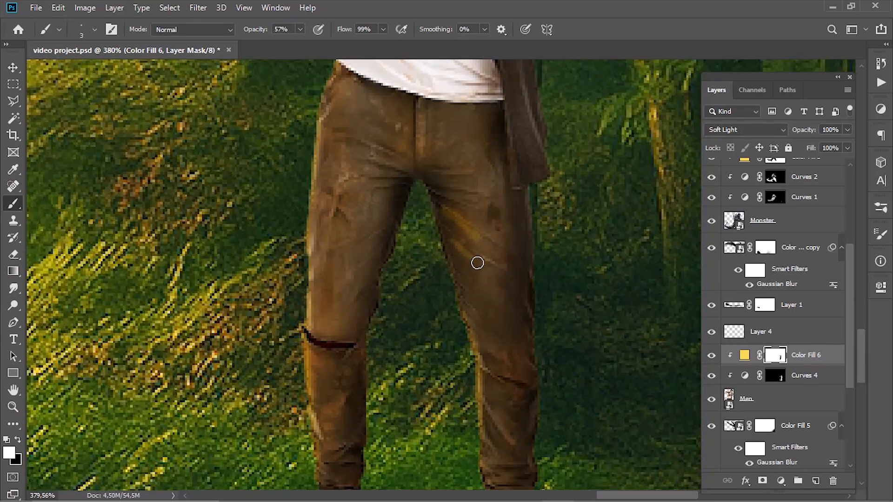
{"action": "left_click_drag", "start_coordinate": [364, 155], "coordinate": [403, 248]}
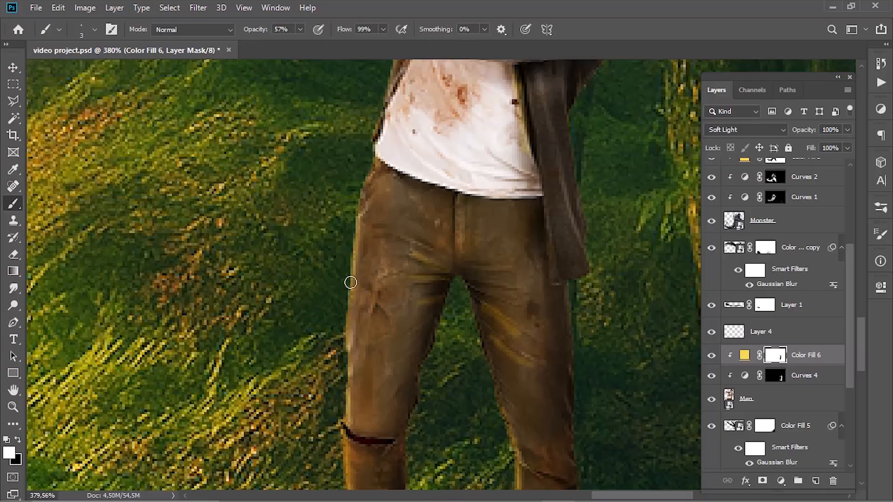
- Add a soft yellow glow to the light-facing side of the trousers with a larger brush at reduced opacity
{"action": "scroll", "coordinate": [419, 213], "scroll_direction": "down", "scroll_amount": 3}
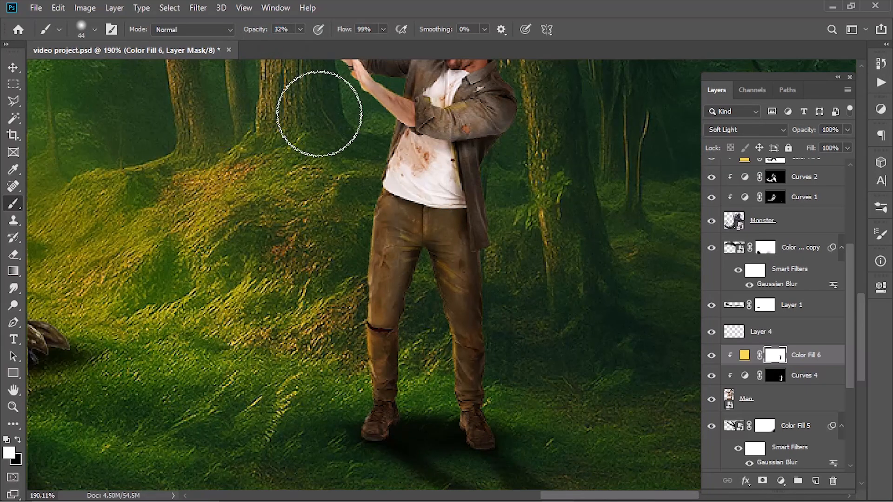
{"action": "mouse_move", "coordinate": [378, 200]}
{"action": "left_mouse_down"}
{"action": "mouse_move", "coordinate": [369, 242]}
{"action": "mouse_move", "coordinate": [374, 299]}
{"action": "left_mouse_up"}
{"action": "key", "text": "ctrl+z"}
{"action": "left_click_drag", "start_coordinate": [261, 30], "coordinate": [249, 33]}
{"action": "left_click_drag", "start_coordinate": [367, 179], "coordinate": [362, 317]}
{"action": "left_click_drag", "start_coordinate": [386, 216], "coordinate": [359, 299]}
{"action": "scroll", "coordinate": [358, 299], "scroll_direction": "down", "scroll_amount": 4}
- Build up a faint yellow tint over the man's legs on the Color Fill 6 mask at 4% brush opacity
{"action": "left_click_drag", "start_coordinate": [258, 33], "coordinate": [255, 33]}
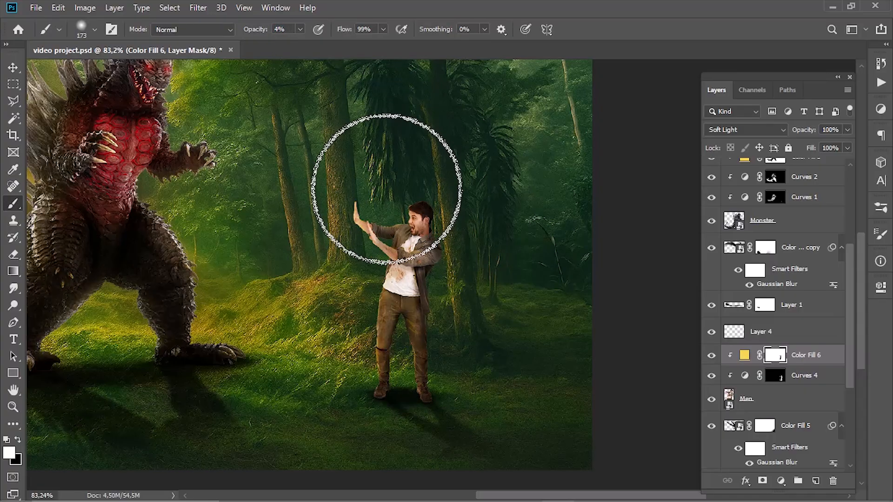
{"action": "scroll", "coordinate": [472, 300], "scroll_direction": "down", "scroll_amount": 1}
{"action": "scroll", "coordinate": [442, 299], "scroll_direction": "up", "scroll_amount": 8}
{"action": "mouse_move", "coordinate": [437, 330]}
{"action": "left_mouse_down"}
{"action": "mouse_move", "coordinate": [427, 342]}
{"action": "mouse_move", "coordinate": [409, 340]}
{"action": "left_mouse_up"}
{"action": "left_click_drag", "start_coordinate": [415, 293], "coordinate": [417, 343]}
{"action": "scroll", "coordinate": [411, 275], "scroll_direction": "up", "scroll_amount": 7}
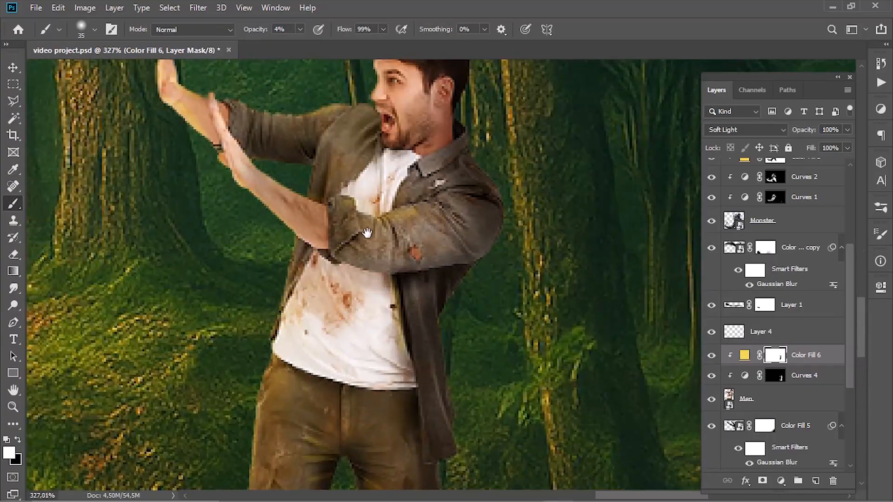
- Compare the man with and without the Color Fill 6 highlights
{"action": "left_click_drag", "start_coordinate": [368, 232], "coordinate": [373, 62]}
{"action": "left_click", "coordinate": [712, 356], "text": "alt"}
{"action": "left_click", "coordinate": [712, 356]}
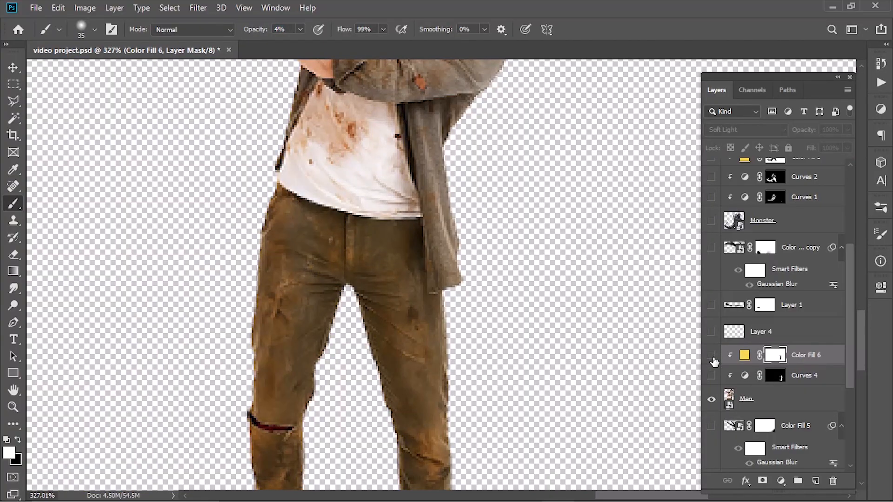
{"action": "left_click", "coordinate": [713, 358], "text": "alt"}
{"action": "scroll", "coordinate": [637, 319], "scroll_direction": "down", "scroll_amount": 5}
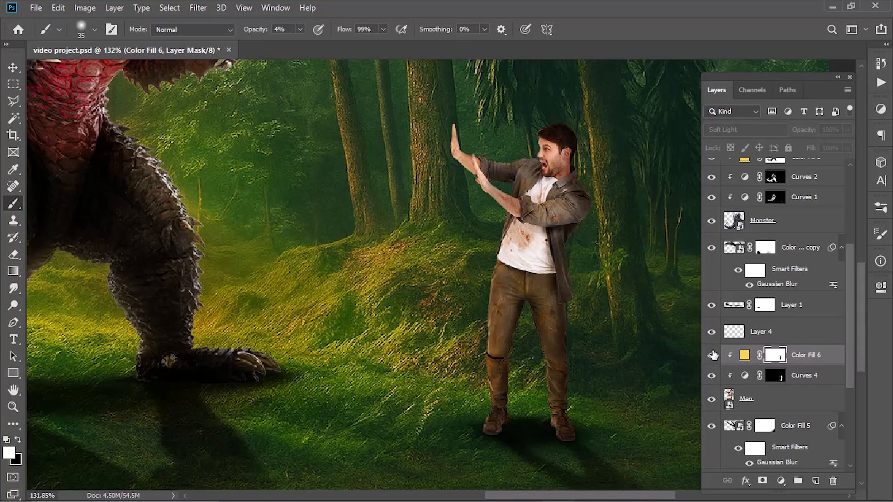
{"action": "left_click", "coordinate": [713, 356]}
{"action": "left_click", "coordinate": [880, 109]}
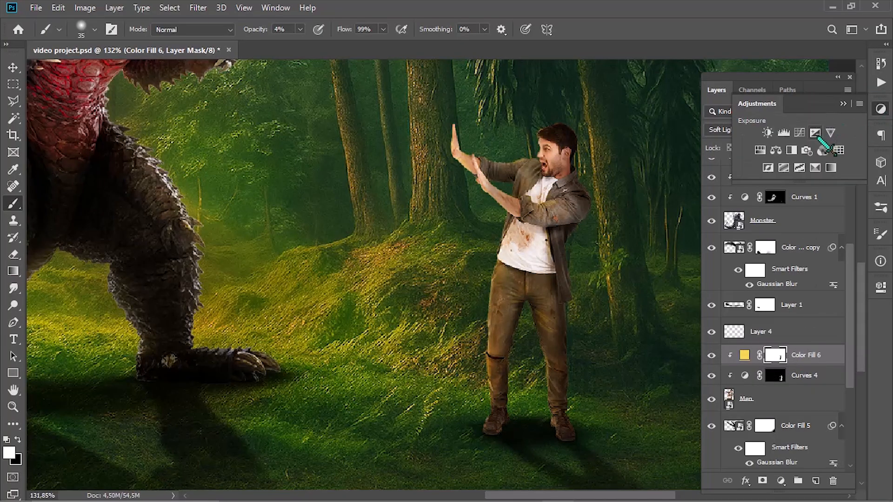
{"action": "left_click", "coordinate": [776, 150]}
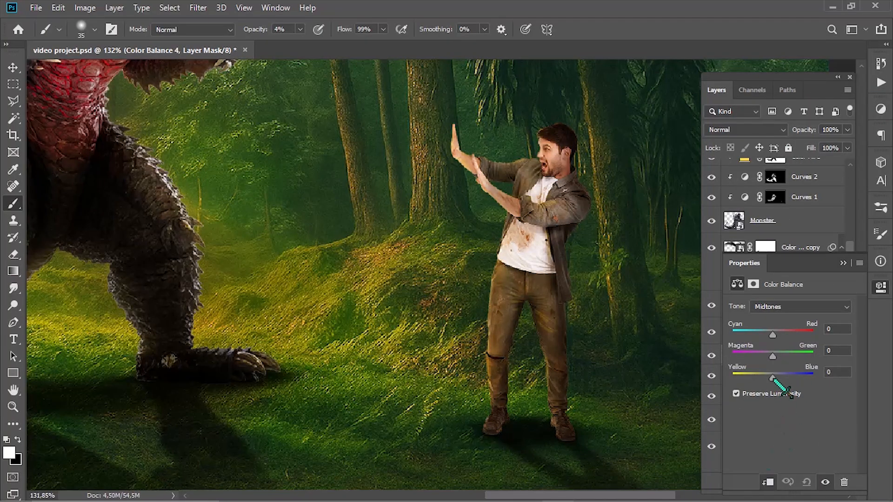
{"action": "key", "text": "ctrl+z"}
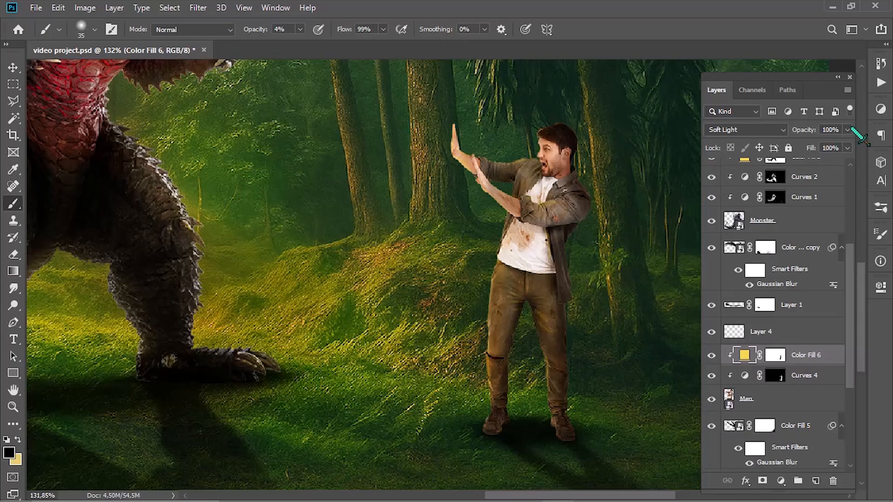
- Add a Curves adjustment clipped to the man that lowers midtones and highlights, and invert its mask to hide the darkening
{"action": "left_click", "coordinate": [881, 109]}
{"action": "left_click", "coordinate": [799, 133]}
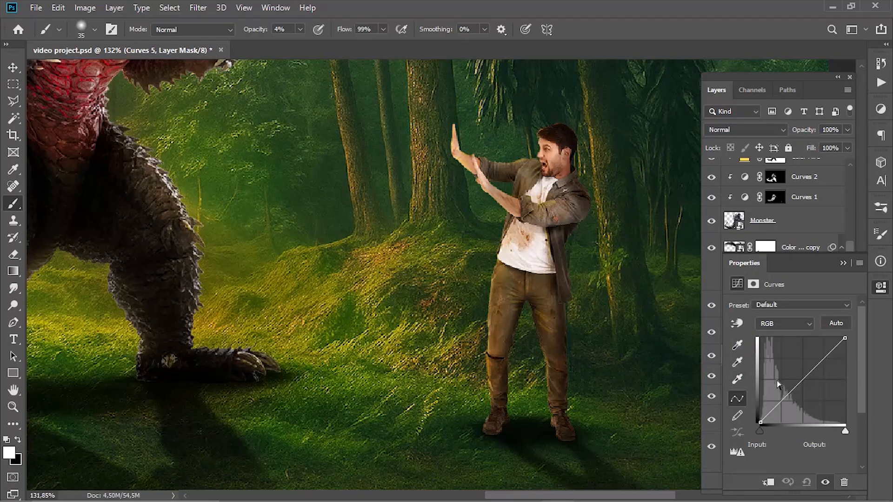
{"action": "left_click_drag", "start_coordinate": [809, 374], "coordinate": [808, 396]}
{"action": "left_click_drag", "start_coordinate": [850, 352], "coordinate": [849, 360]}
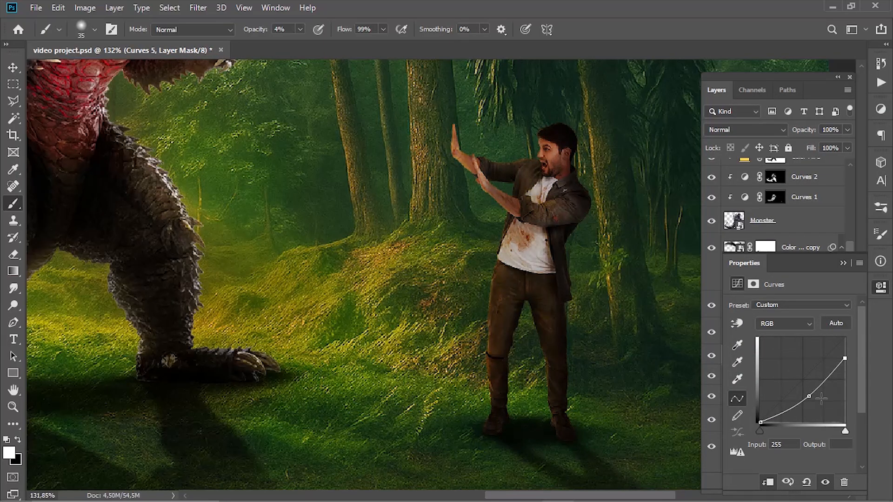
{"action": "left_click_drag", "start_coordinate": [811, 398], "coordinate": [812, 396]}
{"action": "left_click", "coordinate": [843, 263]}
{"action": "key", "text": "ctrl+i"}
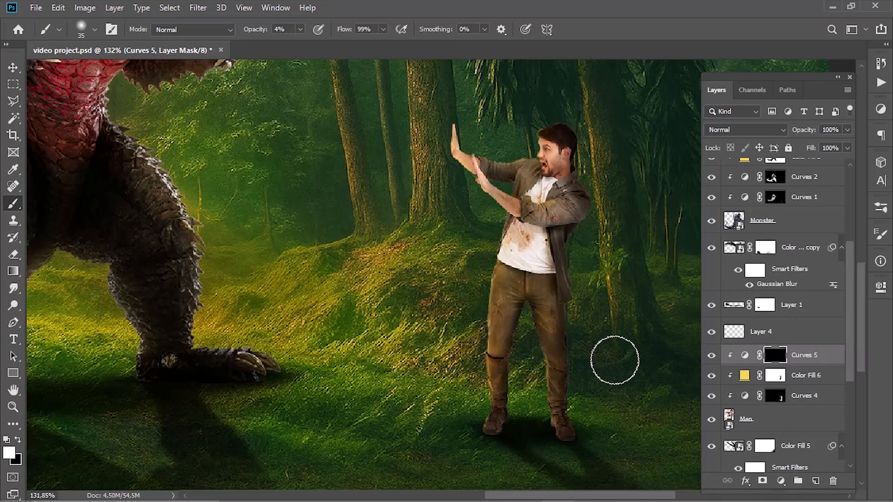
- Paint shading onto the shadow side of the man's trouser legs through the Curves 5 mask at 55% brush opacity
{"action": "scroll", "coordinate": [614, 361], "scroll_direction": "up", "scroll_amount": 6}
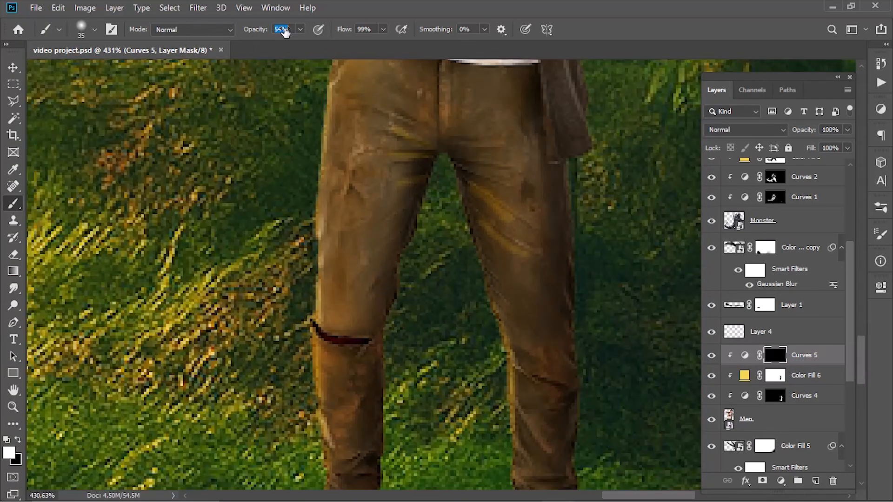
{"action": "left_click_drag", "start_coordinate": [285, 31], "coordinate": [286, 31]}
{"action": "mouse_move", "coordinate": [439, 200]}
{"action": "left_mouse_down"}
{"action": "mouse_move", "coordinate": [424, 320]}
{"action": "mouse_move", "coordinate": [393, 176]}
{"action": "mouse_move", "coordinate": [395, 282]}
{"action": "left_mouse_up"}
{"action": "mouse_move", "coordinate": [399, 229]}
{"action": "left_mouse_down"}
{"action": "mouse_move", "coordinate": [406, 129]}
{"action": "mouse_move", "coordinate": [389, 163]}
{"action": "left_mouse_up"}
{"action": "left_click_drag", "start_coordinate": [362, 246], "coordinate": [350, 123]}
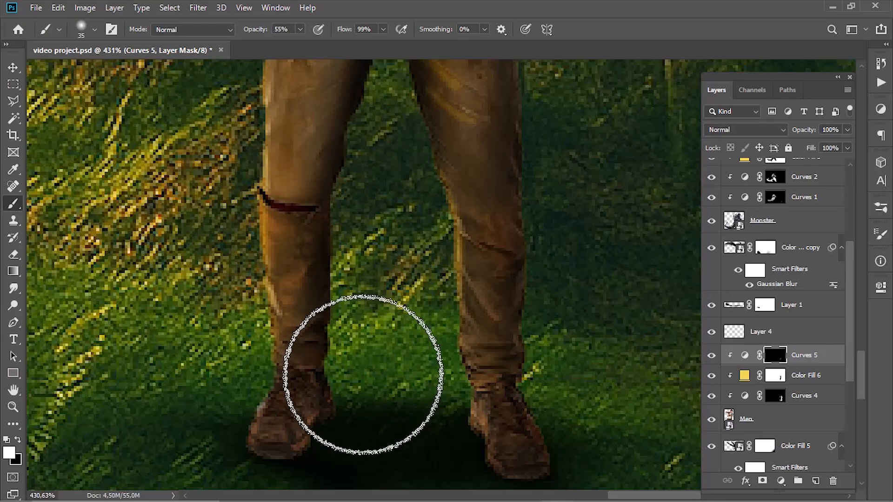
- Darken both boots on the Curves 5 mask with a small soft brush at 85% opacity
{"action": "left_click_drag", "start_coordinate": [364, 402], "coordinate": [339, 416]}
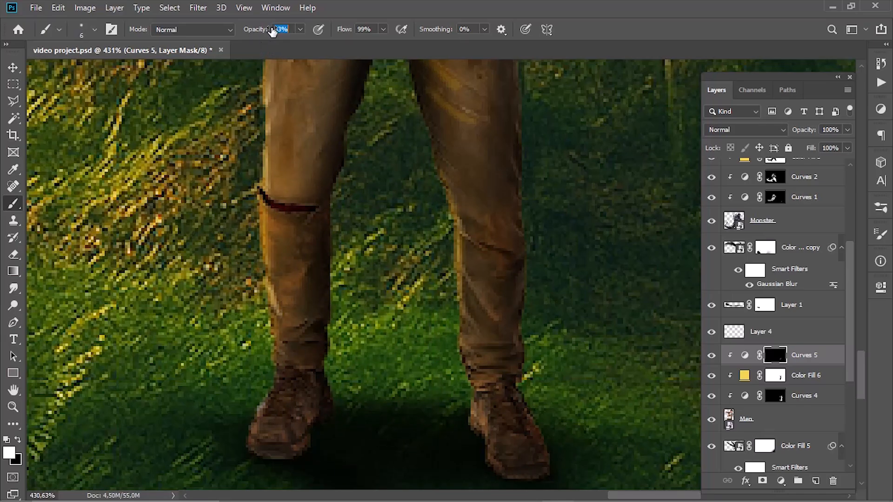
{"action": "left_click_drag", "start_coordinate": [272, 31], "coordinate": [273, 31]}
{"action": "left_click_drag", "start_coordinate": [306, 409], "coordinate": [315, 442]}
{"action": "mouse_move", "coordinate": [329, 400]}
{"action": "left_mouse_down"}
{"action": "mouse_move", "coordinate": [296, 461]}
{"action": "mouse_move", "coordinate": [268, 328]}
{"action": "left_mouse_up"}
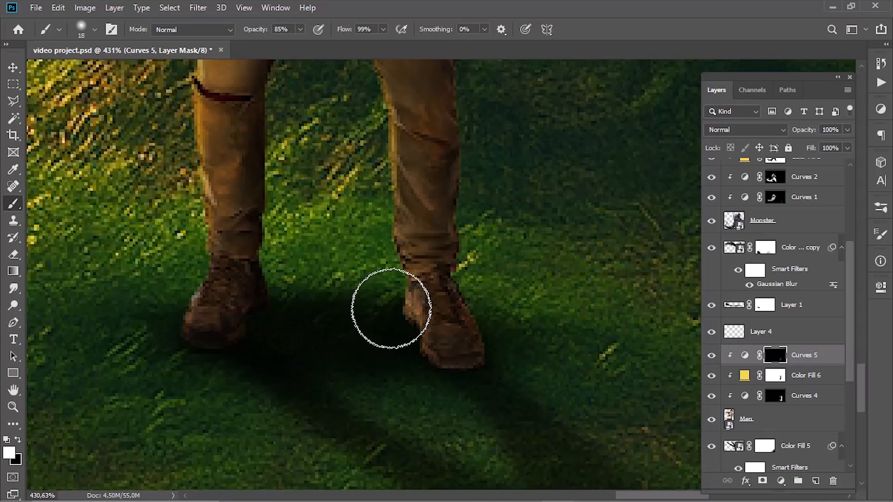
{"action": "mouse_move", "coordinate": [392, 308]}
{"action": "left_mouse_down"}
{"action": "mouse_move", "coordinate": [406, 354]}
{"action": "mouse_move", "coordinate": [470, 377]}
{"action": "left_mouse_up"}
{"action": "left_click_drag", "start_coordinate": [392, 266], "coordinate": [417, 361]}
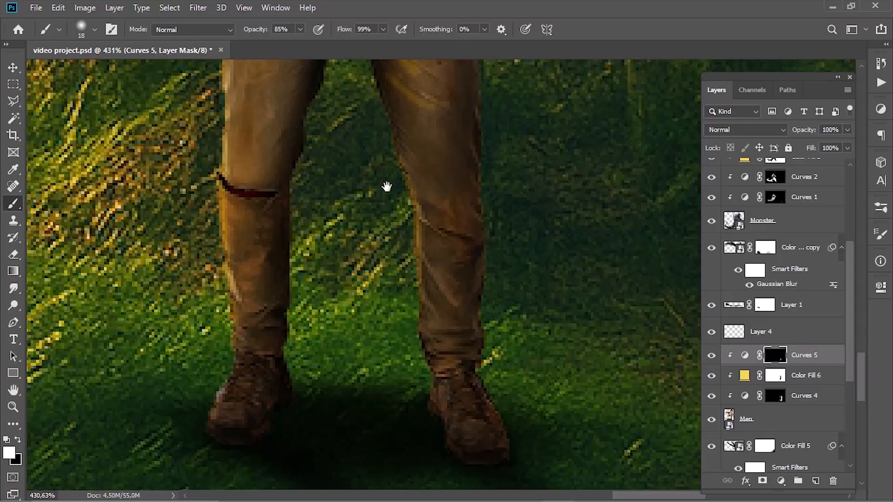
- Shade the back of the man's jacket and shoulder on the Curves 5 mask at 44% brush opacity
{"action": "left_click_drag", "start_coordinate": [387, 186], "coordinate": [404, 336]}
{"action": "scroll", "coordinate": [369, 283], "scroll_direction": "down", "scroll_amount": 3}
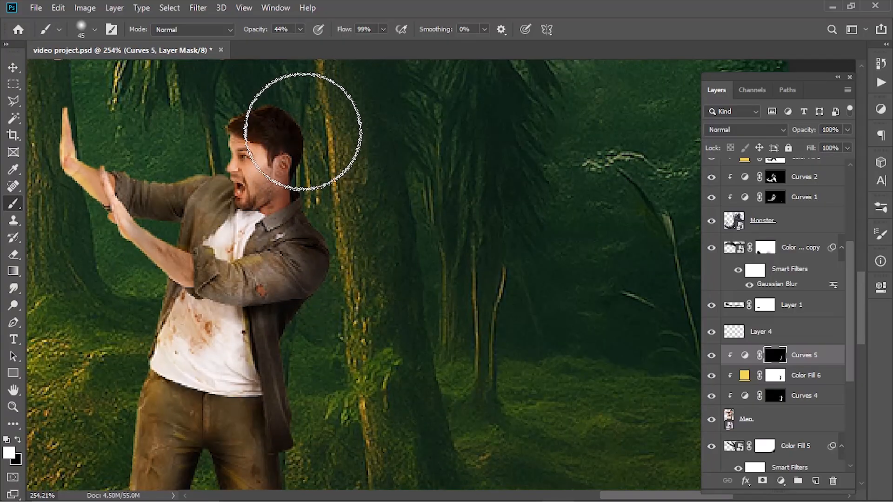
{"action": "key", "text": "bracketleft"}
{"action": "key", "text": "bracketleft"}
{"action": "key", "text": "bracketleft"}
{"action": "key", "text": "bracketleft"}
{"action": "key", "text": "bracketleft"}
- Refine the shadow beneath the man's bent arm with an 18 px brush, alternating white and black on the Curves 5 mask
{"action": "scroll", "coordinate": [150, 225], "scroll_direction": "up", "scroll_amount": 2}
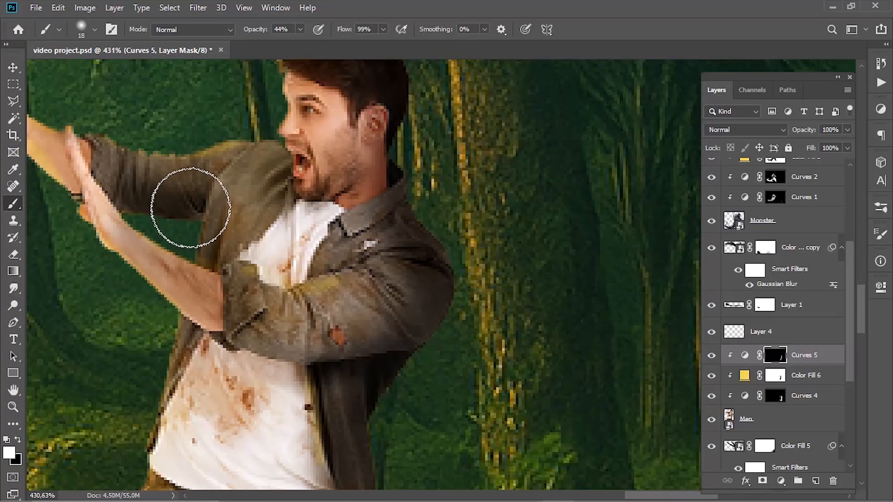
{"action": "scroll", "coordinate": [190, 167], "scroll_direction": "up", "scroll_amount": 1}
{"action": "mouse_move", "coordinate": [180, 261]}
{"action": "left_mouse_down"}
{"action": "mouse_move", "coordinate": [224, 294]}
{"action": "mouse_move", "coordinate": [230, 281]}
{"action": "mouse_move", "coordinate": [278, 310]}
{"action": "mouse_move", "coordinate": [270, 312]}
{"action": "mouse_move", "coordinate": [321, 327]}
{"action": "mouse_move", "coordinate": [299, 324]}
{"action": "mouse_move", "coordinate": [372, 337]}
{"action": "left_mouse_up"}
{"action": "key", "text": "x"}
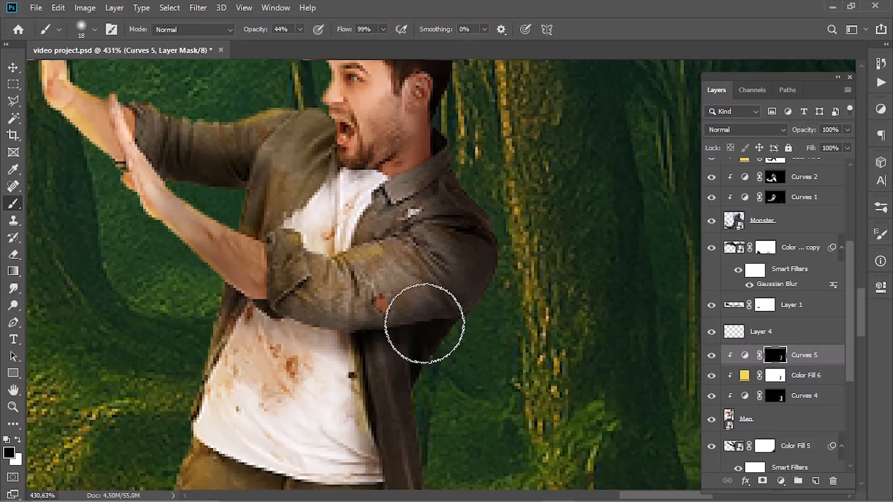
{"action": "left_click_drag", "start_coordinate": [425, 325], "coordinate": [342, 331]}
{"action": "key", "text": "x"}
{"action": "key", "text": "x"}
{"action": "mouse_move", "coordinate": [222, 295]}
{"action": "left_mouse_down"}
{"action": "mouse_move", "coordinate": [242, 301]}
{"action": "mouse_move", "coordinate": [222, 288]}
{"action": "mouse_move", "coordinate": [420, 343]}
{"action": "left_mouse_up"}
{"action": "key", "text": "x"}
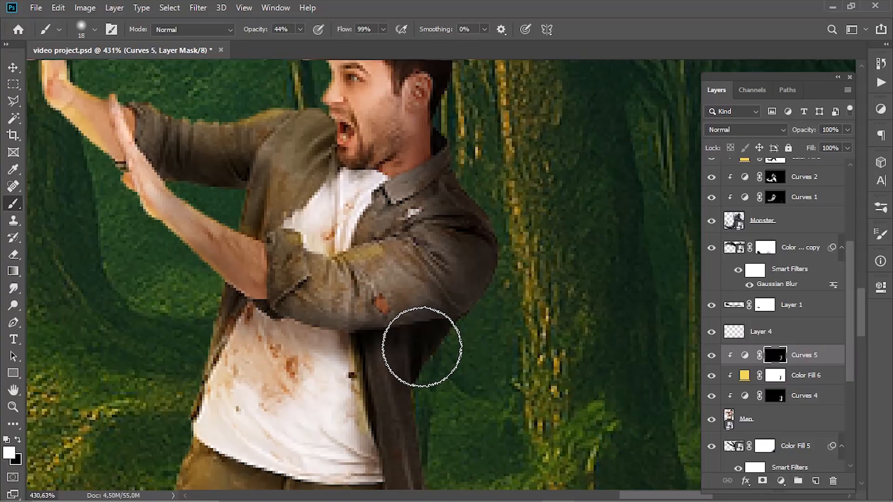
{"action": "scroll", "coordinate": [421, 343], "scroll_direction": "down", "scroll_amount": 4}
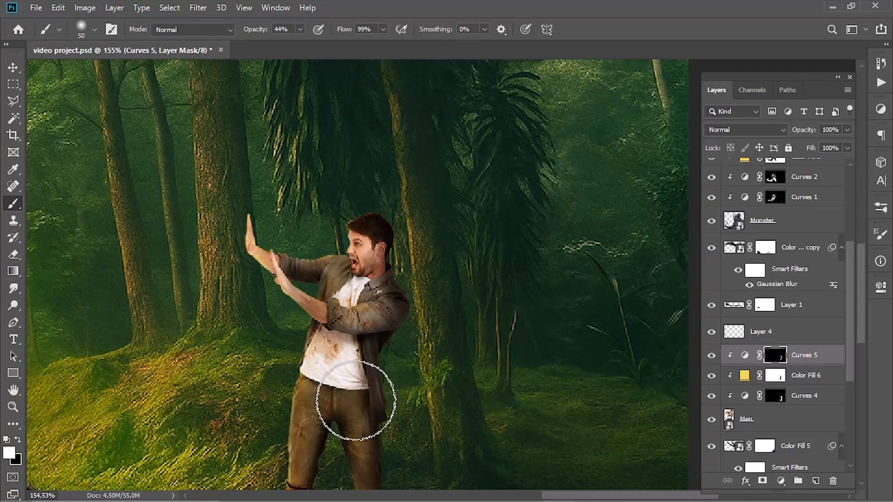
{"action": "scroll", "coordinate": [343, 413], "scroll_direction": "down", "scroll_amount": 4}
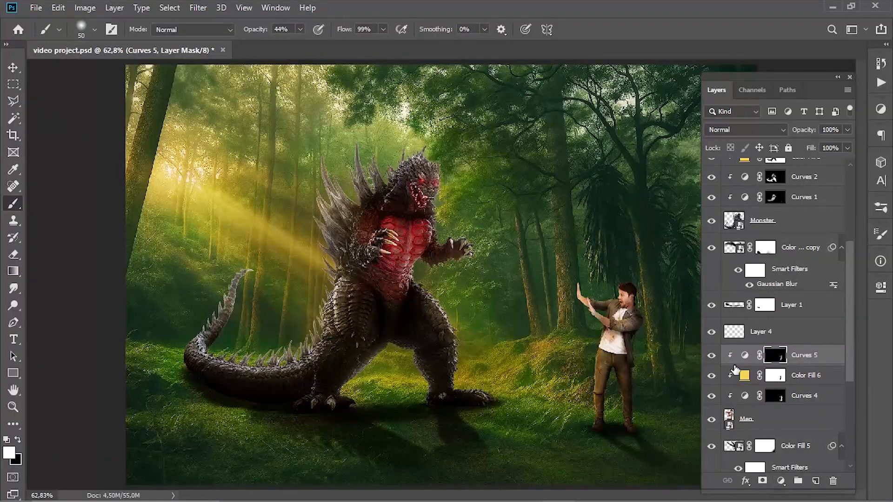
- Compare the image with and without Curves 5, then lightly shade the man's face and neck on its mask at 28% brush opacity
{"action": "left_click", "coordinate": [712, 356]}
{"action": "left_click", "coordinate": [712, 356]}
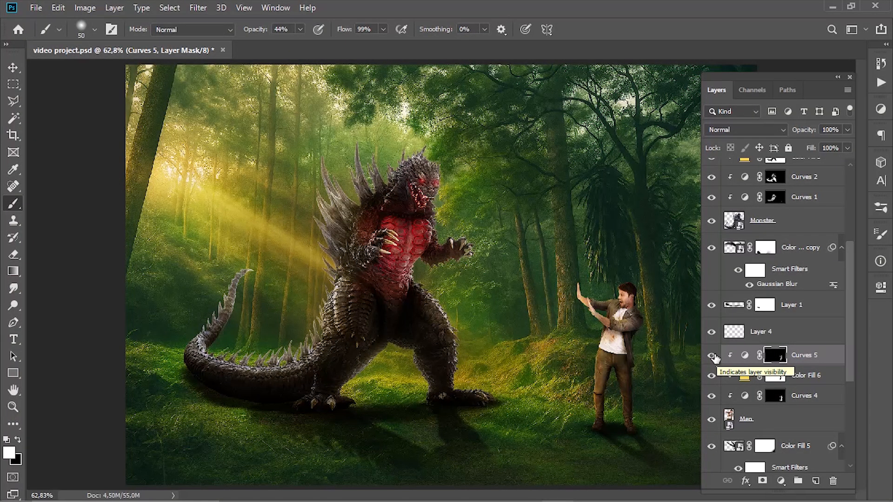
{"action": "scroll", "coordinate": [698, 320], "scroll_direction": "up", "scroll_amount": 4}
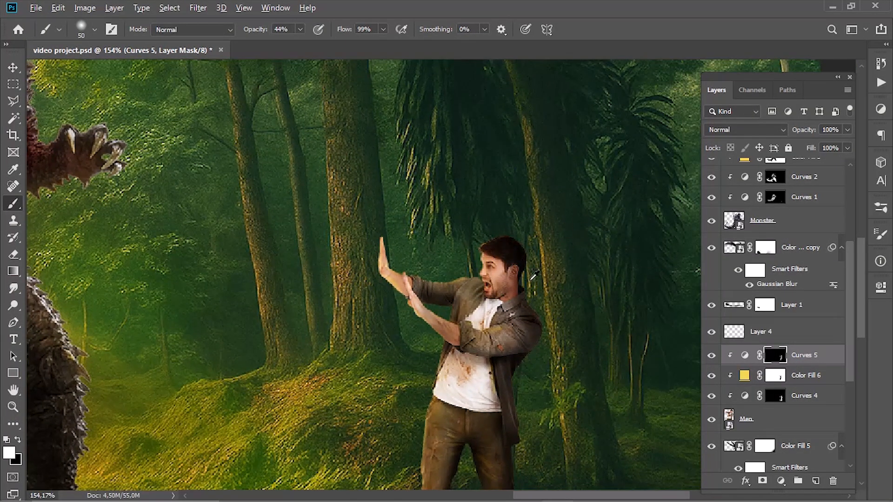
{"action": "left_click_drag", "start_coordinate": [199, 38], "coordinate": [211, 38]}
{"action": "mouse_move", "coordinate": [478, 276]}
{"action": "left_mouse_down", "text": "alt"}
{"action": "mouse_move", "coordinate": [493, 277]}
{"action": "mouse_move", "coordinate": [461, 269]}
{"action": "left_mouse_up", "text": "alt"}
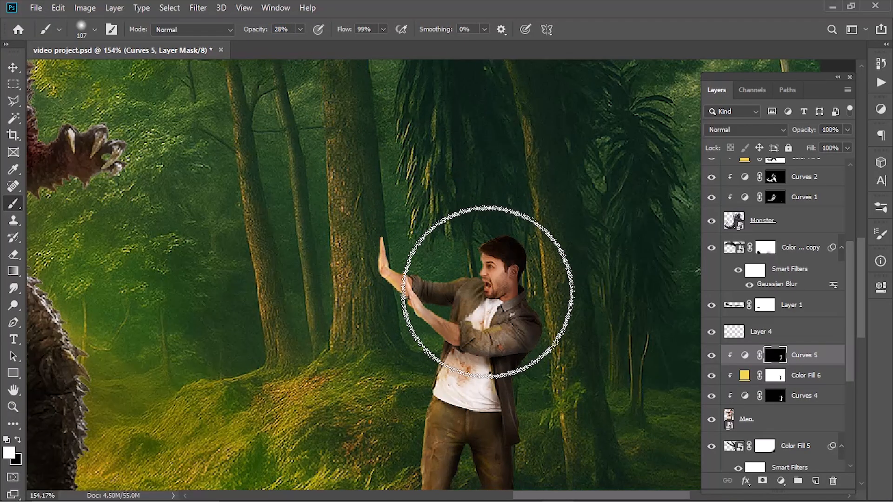
{"action": "scroll", "coordinate": [473, 300], "scroll_direction": "up", "scroll_amount": 5}
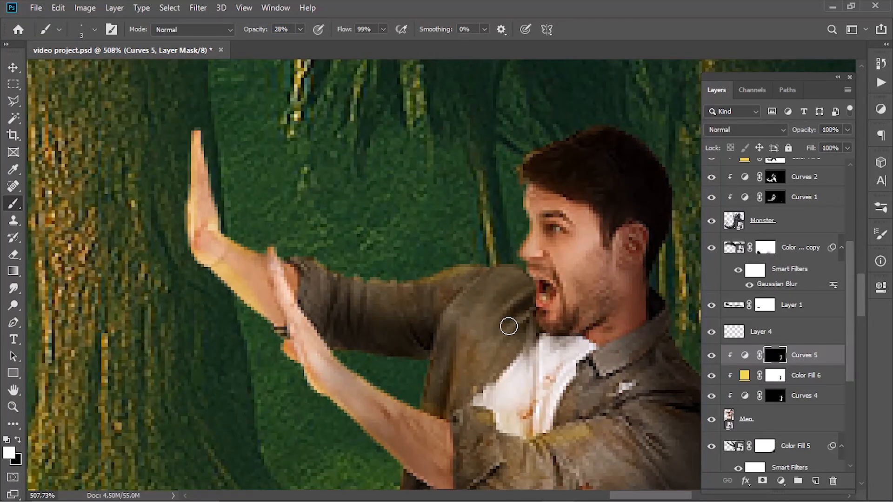
{"action": "scroll", "coordinate": [554, 339], "scroll_direction": "down", "scroll_amount": 1}
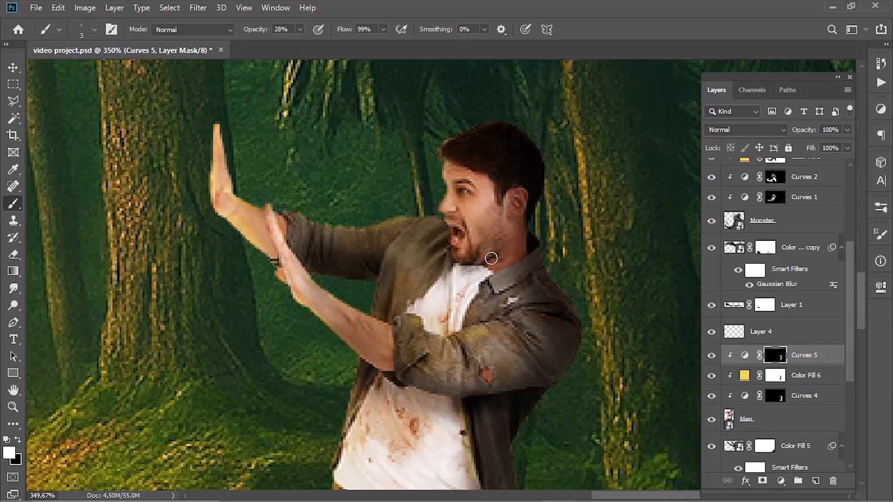
- Soften the shading around the man's head and neck by painting black on the Curves 5 mask with a 49 px soft brush
{"action": "scroll", "coordinate": [502, 258], "scroll_direction": "down", "scroll_amount": 4}
{"action": "key", "text": "x"}
{"action": "left_click_drag", "start_coordinate": [503, 259], "coordinate": [529, 220]}
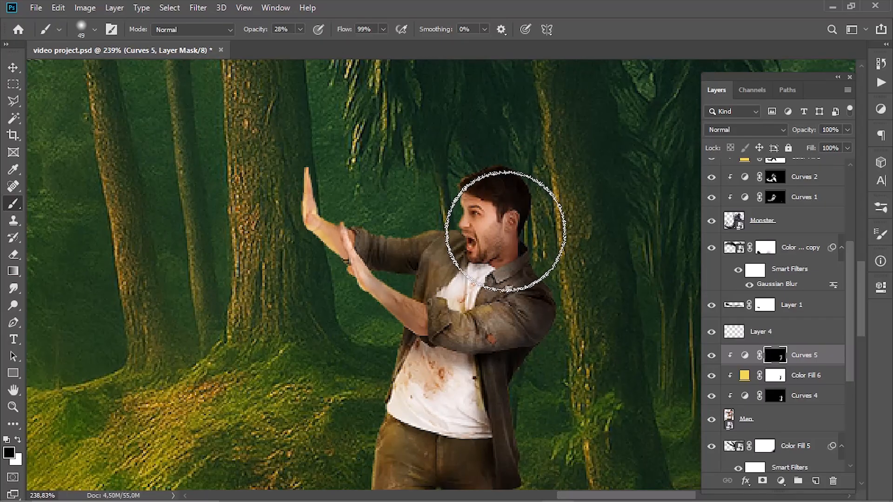
{"action": "scroll", "coordinate": [505, 231], "scroll_direction": "down", "scroll_amount": 5}
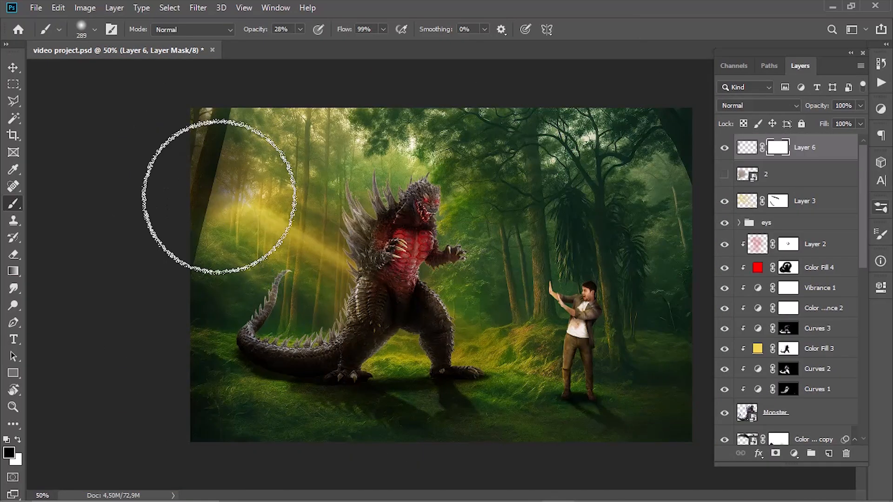
- Mask Layer 6 off the sunbeams in black, then paint soft black along the scene's outer edges on the layer with a very large brush
{"action": "mouse_move", "coordinate": [210, 168]}
{"action": "left_mouse_down"}
{"action": "mouse_move", "coordinate": [241, 216]}
{"action": "mouse_move", "coordinate": [322, 232]}
{"action": "left_mouse_up"}
{"action": "left_click", "coordinate": [740, 150]}
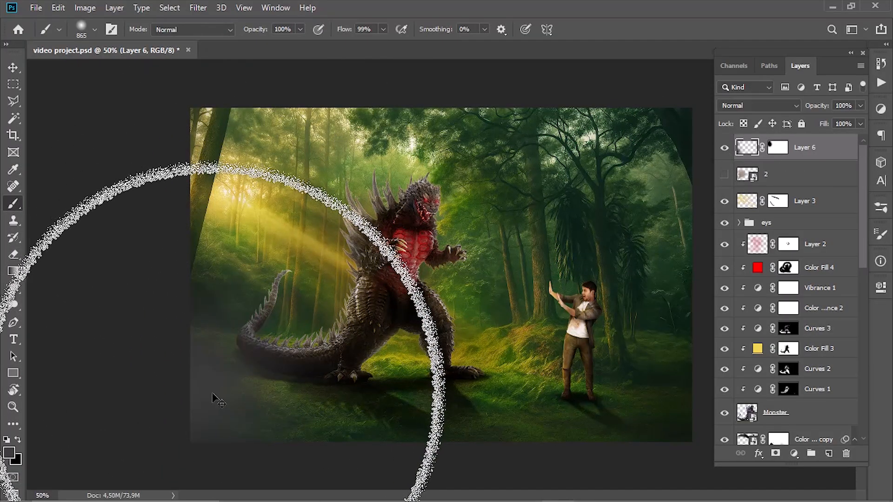
{"action": "left_click_drag", "start_coordinate": [213, 35], "coordinate": [225, 36]}
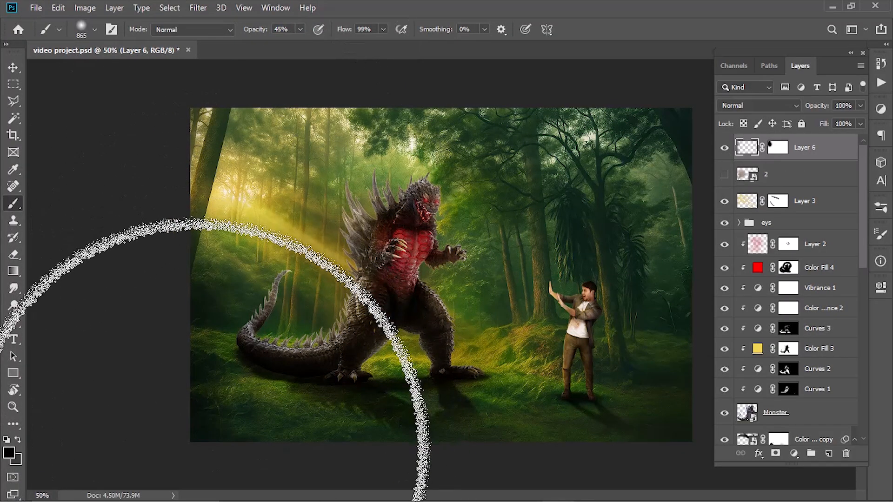
{"action": "scroll", "coordinate": [339, 372], "scroll_direction": "down", "scroll_amount": 3}
{"action": "left_click_drag", "start_coordinate": [340, 372], "coordinate": [305, 380]}
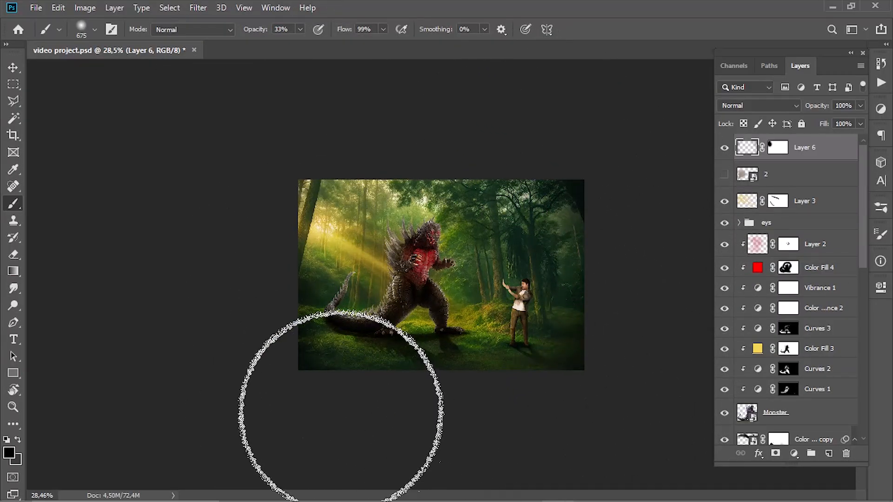
- Darken the trees and mound beside the man on Layer 6 with a 51 px soft black brush at 13% opacity
{"action": "scroll", "coordinate": [491, 223], "scroll_direction": "up", "scroll_amount": 5}
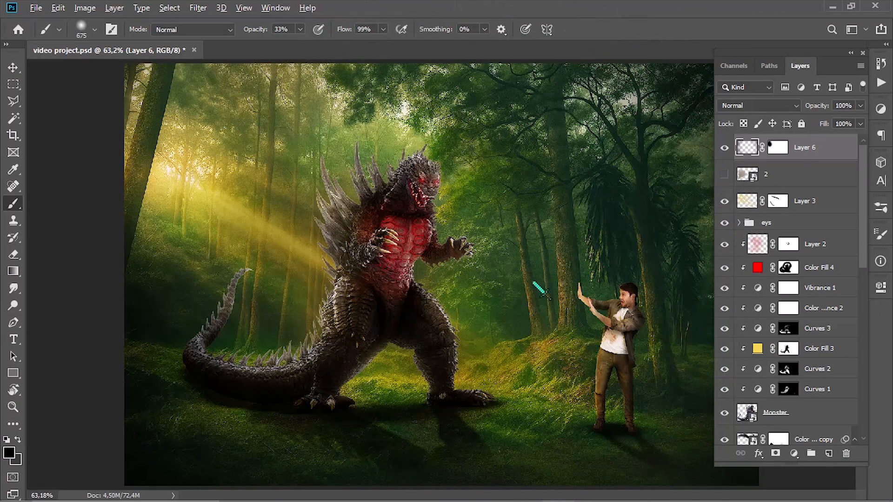
{"action": "mouse_move", "coordinate": [533, 300]}
{"action": "left_mouse_down"}
{"action": "mouse_move", "coordinate": [505, 339]}
{"action": "mouse_move", "coordinate": [493, 336]}
{"action": "left_mouse_up"}
{"action": "scroll", "coordinate": [589, 341], "scroll_direction": "up", "scroll_amount": 3}
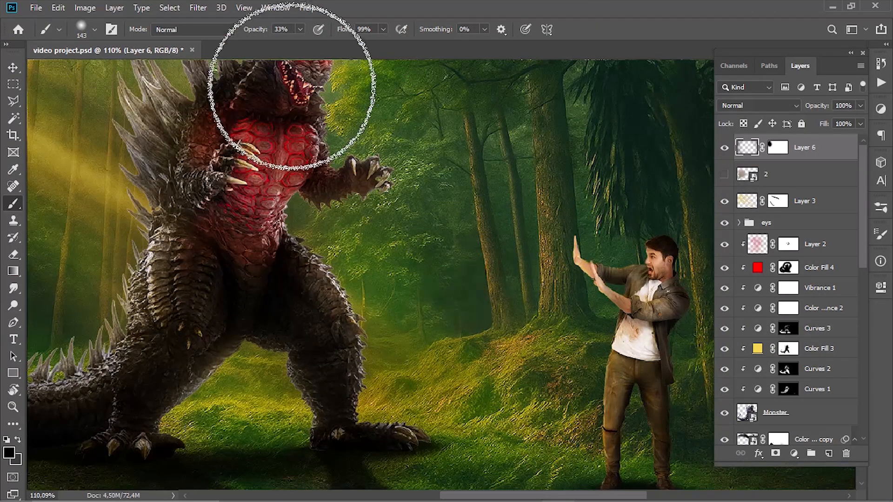
{"action": "left_click_drag", "start_coordinate": [258, 29], "coordinate": [249, 29]}
{"action": "left_click_drag", "start_coordinate": [568, 111], "coordinate": [548, 111]}
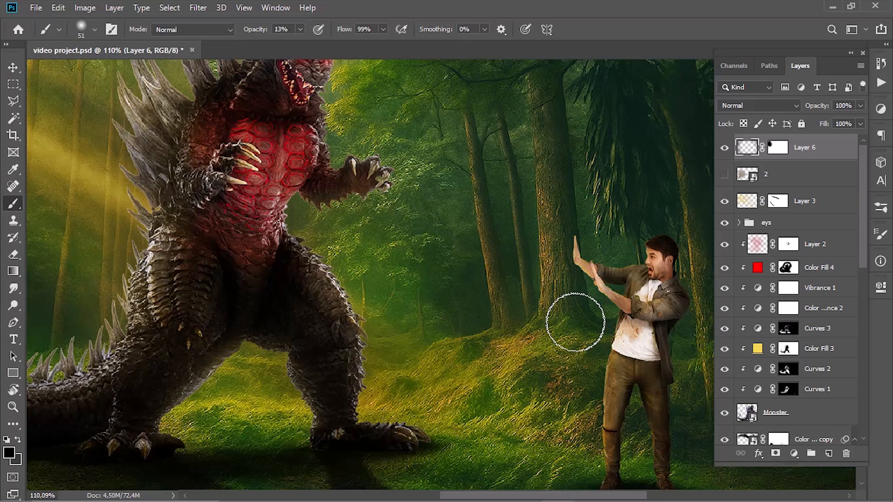
{"action": "scroll", "coordinate": [575, 322], "scroll_direction": "right", "scroll_amount": 3}
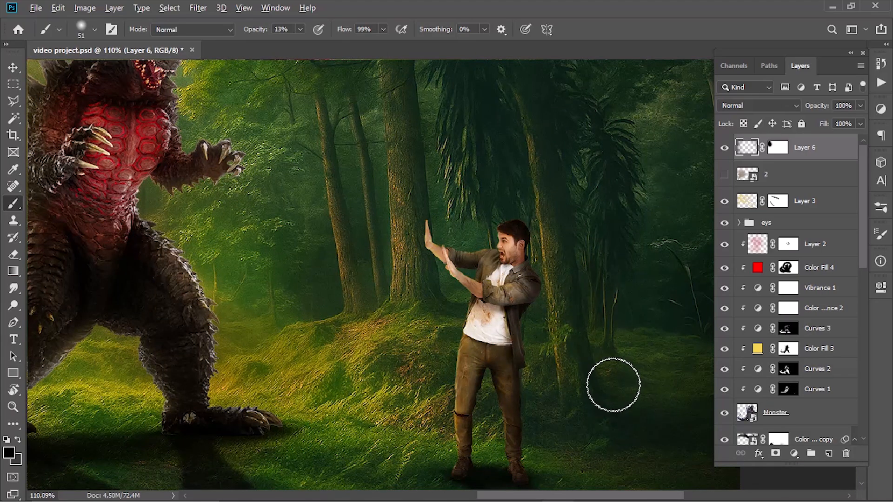
- Darken the forest behind the man's back and the trees above him on Layer 6 with a 149 px soft brush
{"action": "left_click_drag", "start_coordinate": [613, 385], "coordinate": [478, 363]}
{"action": "scroll", "coordinate": [493, 372], "scroll_direction": "down", "scroll_amount": 1}
{"action": "left_click_drag", "start_coordinate": [518, 341], "coordinate": [561, 352]}
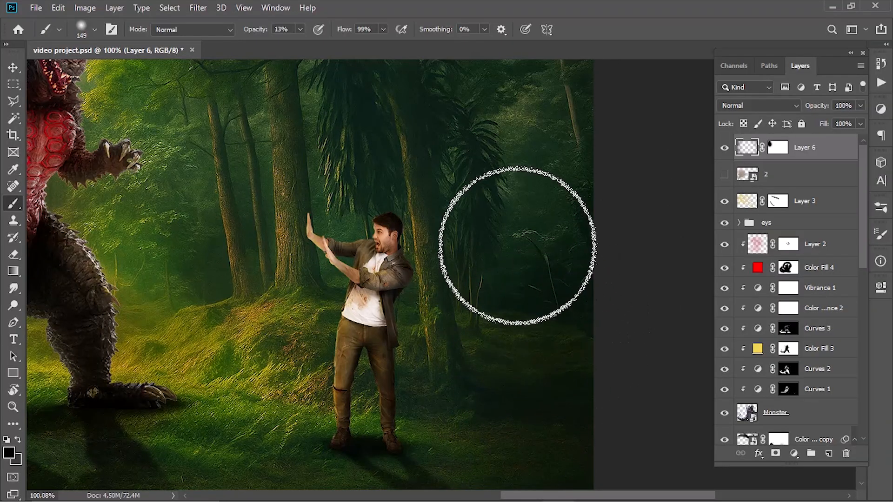
{"action": "left_click_drag", "start_coordinate": [550, 150], "coordinate": [564, 294]}
{"action": "left_click_drag", "start_coordinate": [556, 233], "coordinate": [616, 237]}
{"action": "left_click_drag", "start_coordinate": [351, 164], "coordinate": [455, 295]}
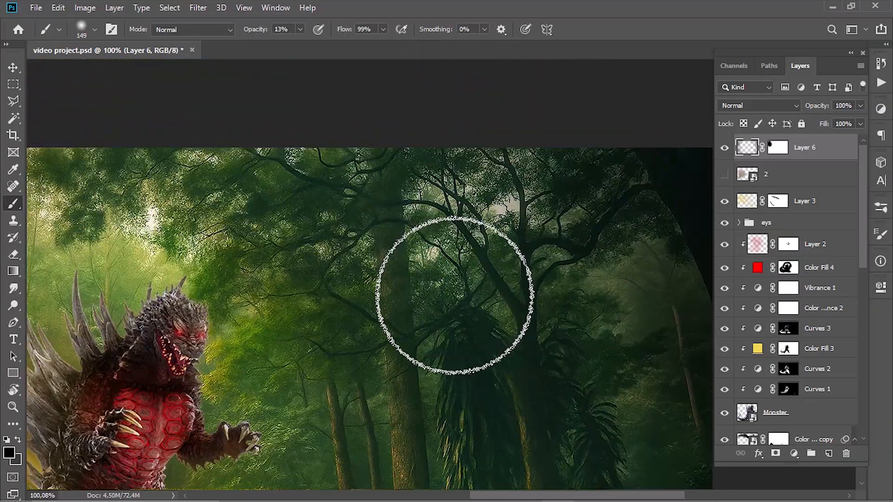
{"action": "left_click_drag", "start_coordinate": [405, 437], "coordinate": [457, 371]}
- Subtly darken the forest between the monster and the man on Layer 6 with a 165 px brush at 7% opacity
{"action": "scroll", "coordinate": [403, 387], "scroll_direction": "up", "scroll_amount": 4}
{"action": "mouse_move", "coordinate": [403, 385]}
{"action": "left_mouse_down"}
{"action": "mouse_move", "coordinate": [362, 405]}
{"action": "mouse_move", "coordinate": [390, 216]}
{"action": "left_mouse_up"}
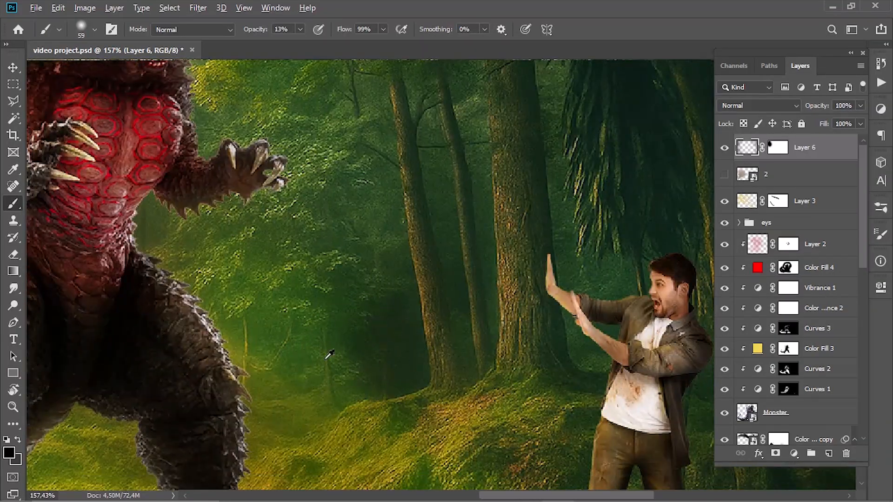
{"action": "left_click_drag", "start_coordinate": [326, 359], "coordinate": [374, 359]}
{"action": "mouse_move", "coordinate": [258, 31]}
{"action": "left_mouse_down"}
{"action": "mouse_move", "coordinate": [248, 30]}
{"action": "mouse_move", "coordinate": [268, 35]}
{"action": "left_mouse_up"}
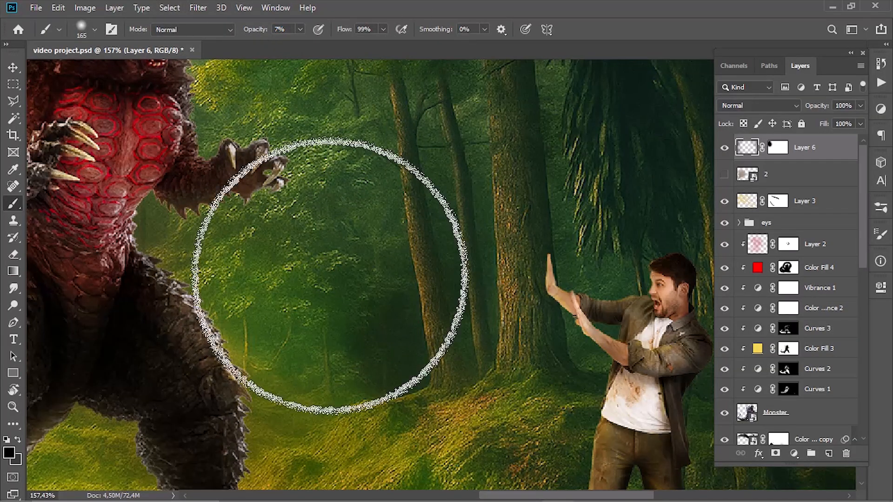
{"action": "mouse_move", "coordinate": [335, 276]}
{"action": "left_mouse_down"}
{"action": "mouse_move", "coordinate": [337, 358]}
{"action": "mouse_move", "coordinate": [306, 309]}
{"action": "mouse_move", "coordinate": [582, 320]}
{"action": "left_mouse_up"}
{"action": "left_click_drag", "start_coordinate": [56, 297], "coordinate": [308, 302]}
- Deepen the dark forest behind the monster's tail and the grass below its feet on Layer 6 at 7% brush opacity
{"action": "scroll", "coordinate": [308, 307], "scroll_direction": "down", "scroll_amount": 2}
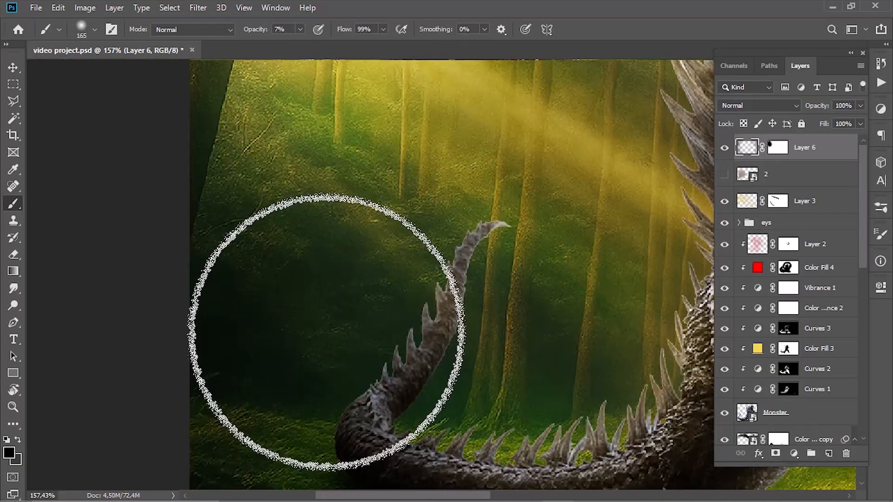
{"action": "scroll", "coordinate": [279, 319], "scroll_direction": "down", "scroll_amount": 2}
{"action": "left_click_drag", "start_coordinate": [424, 370], "coordinate": [205, 353]}
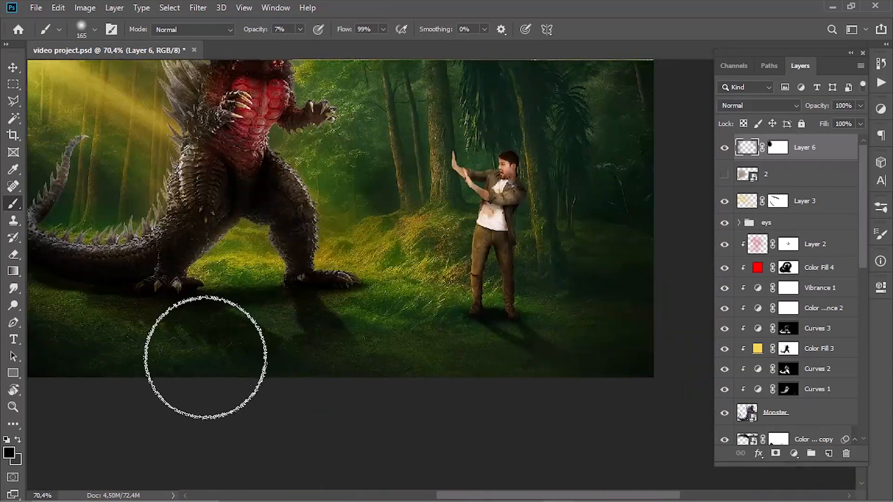
{"action": "mouse_move", "coordinate": [415, 214]}
{"action": "left_mouse_down"}
{"action": "mouse_move", "coordinate": [418, 303]}
{"action": "mouse_move", "coordinate": [427, 309]}
{"action": "left_mouse_up"}
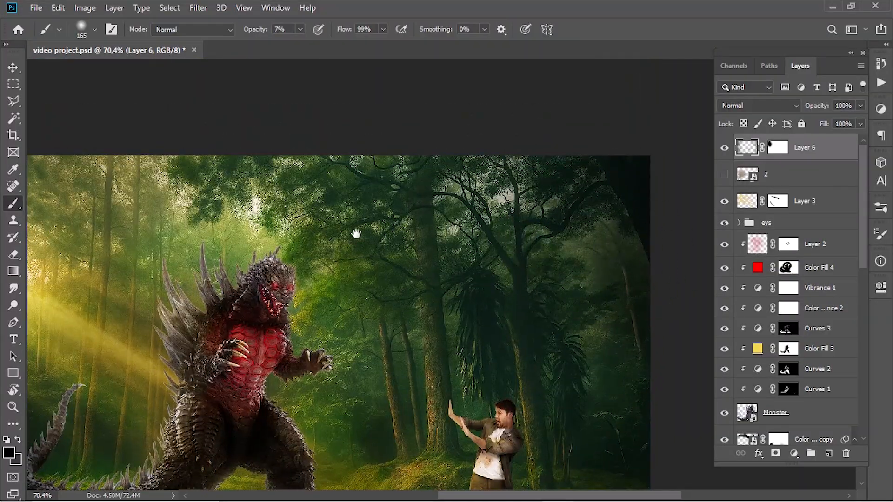
{"action": "left_click_drag", "start_coordinate": [357, 233], "coordinate": [571, 220]}
- Darken the tree trunks and undergrowth near the tip of the monster's tail on Layer 6 with a 71 px soft brush
{"action": "scroll", "coordinate": [321, 403], "scroll_direction": "up", "scroll_amount": 4}
{"action": "left_click_drag", "start_coordinate": [317, 431], "coordinate": [298, 430]}
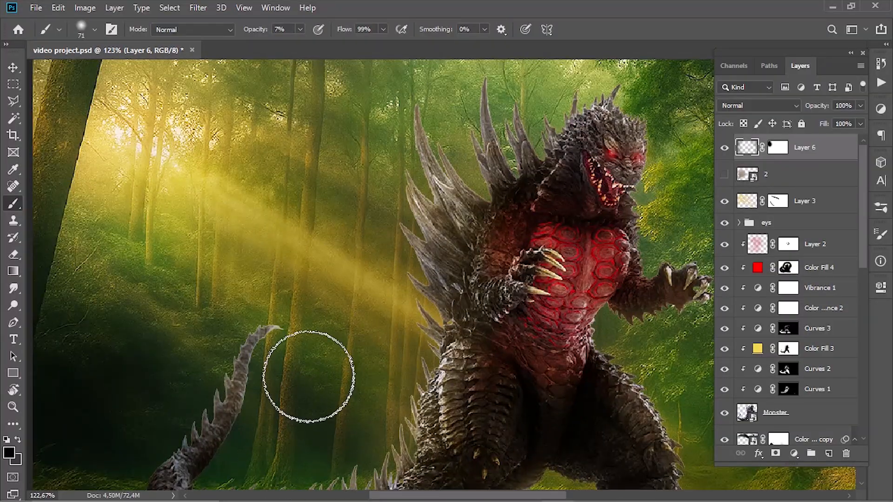
{"action": "left_click_drag", "start_coordinate": [165, 310], "coordinate": [244, 289]}
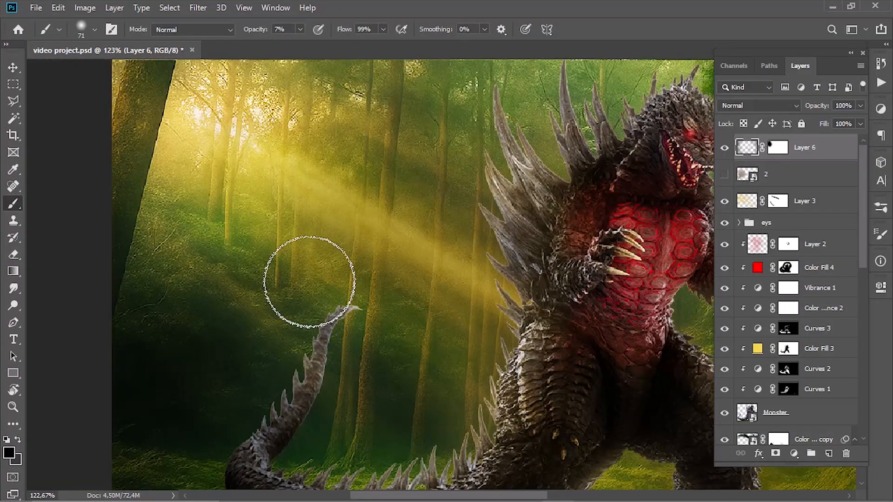
{"action": "scroll", "coordinate": [393, 359], "scroll_direction": "down", "scroll_amount": 4}
- Blend the darkening across the mossy mound and the grass around the monster's legs on Layer 6, using a 112 px brush at 7% opacity
{"action": "mouse_move", "coordinate": [344, 273]}
{"action": "left_mouse_down"}
{"action": "mouse_move", "coordinate": [432, 317]}
{"action": "mouse_move", "coordinate": [419, 307]}
{"action": "left_mouse_up"}
{"action": "scroll", "coordinate": [516, 334], "scroll_direction": "down", "scroll_amount": 4}
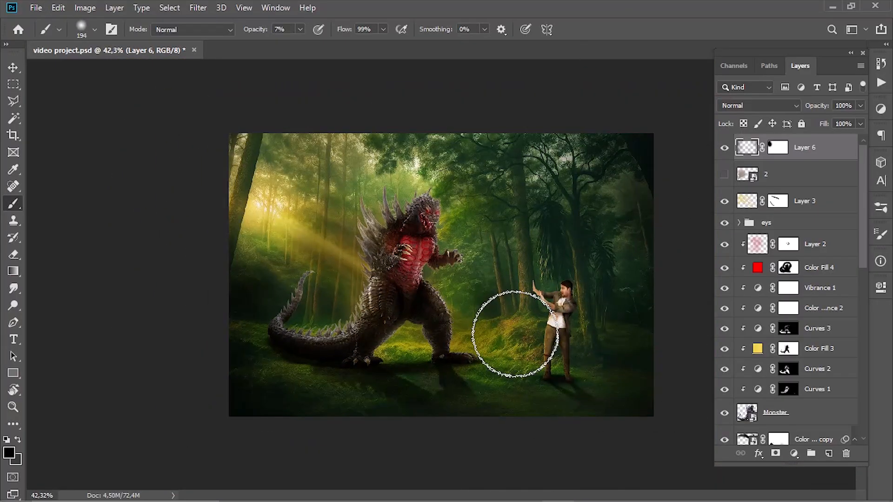
{"action": "scroll", "coordinate": [497, 307], "scroll_direction": "up", "scroll_amount": 4}
{"action": "mouse_move", "coordinate": [459, 326]}
{"action": "left_mouse_down"}
{"action": "mouse_move", "coordinate": [424, 369]}
{"action": "mouse_move", "coordinate": [321, 383]}
{"action": "left_mouse_up"}
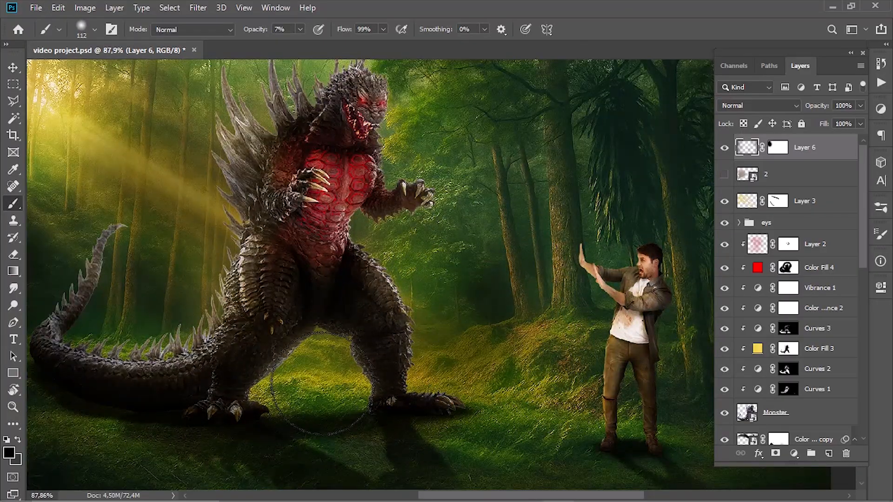
{"action": "scroll", "coordinate": [519, 336], "scroll_direction": "down", "scroll_amount": 2}
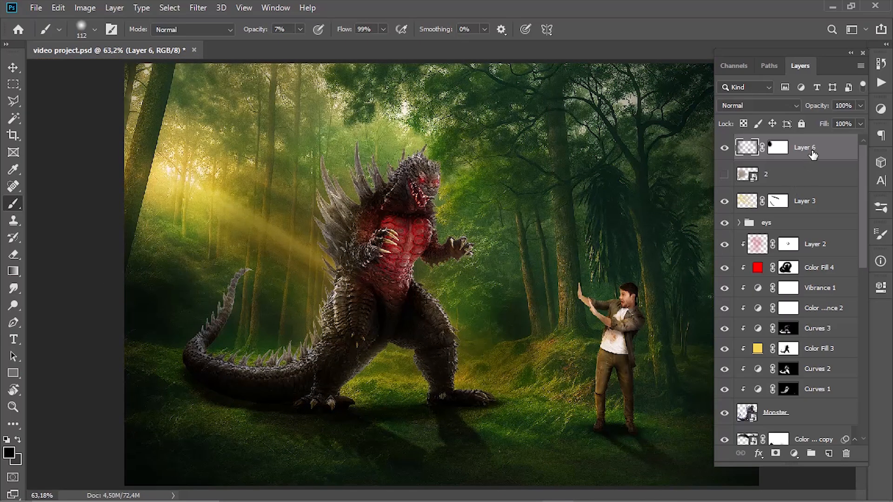
- Stamp all visible layers into a new merged layer at the top of the stack
{"action": "key", "text": "ctrl+alt+shift+e"}
{"action": "right_click", "coordinate": [803, 150]}
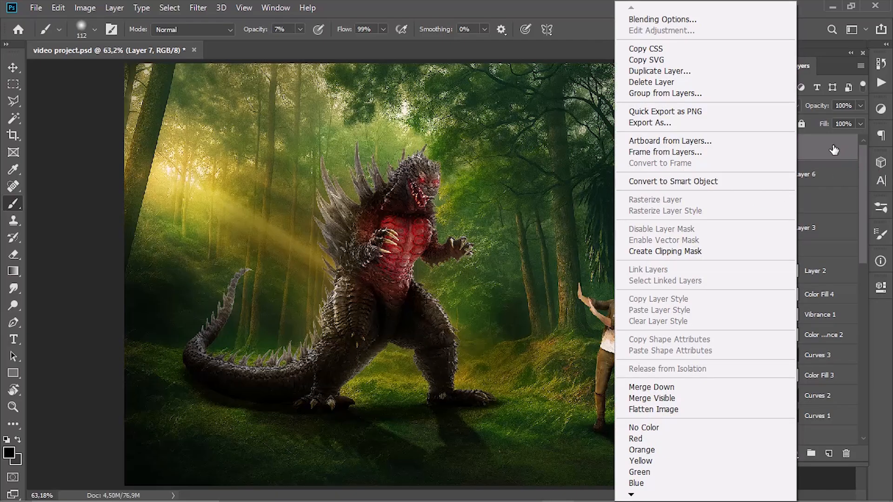
{"action": "left_click", "coordinate": [833, 148]}
- Brighten the monster's lower legs and the lit grass between them on the merged layer with the Dodge tool, Midtones range, 25% exposure
{"action": "right_click", "coordinate": [13, 307]}
{"action": "right_click", "coordinate": [13, 291]}
{"action": "right_click", "coordinate": [13, 305]}
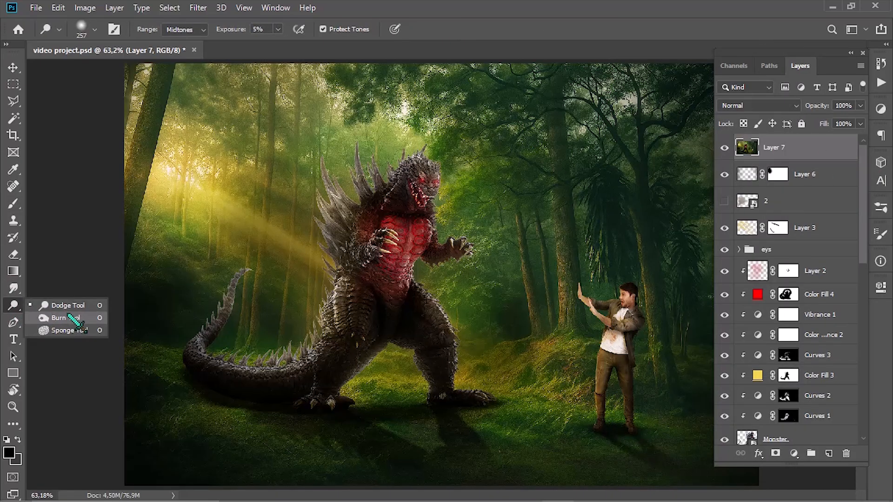
{"action": "left_click", "coordinate": [68, 306]}
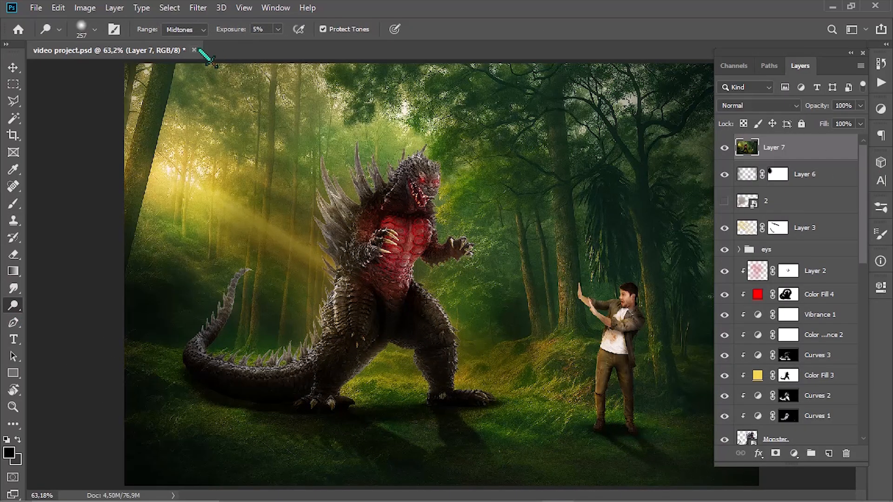
{"action": "left_click_drag", "start_coordinate": [221, 32], "coordinate": [230, 32]}
{"action": "scroll", "coordinate": [408, 261], "scroll_direction": "up", "scroll_amount": 3}
{"action": "key", "text": "bracketleft"}
{"action": "key", "text": "bracketleft"}
{"action": "key", "text": "bracketleft"}
{"action": "key", "text": "bracketleft"}
{"action": "key", "text": "bracketleft"}
{"action": "key", "text": "bracketleft"}
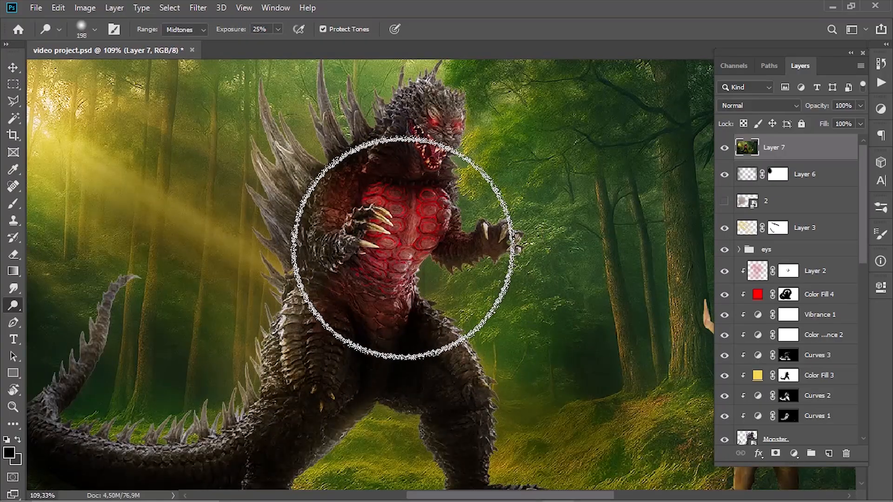
{"action": "left_click_drag", "start_coordinate": [404, 247], "coordinate": [358, 92]}
{"action": "mouse_move", "coordinate": [267, 310]}
{"action": "left_mouse_down"}
{"action": "mouse_move", "coordinate": [340, 267]}
{"action": "mouse_move", "coordinate": [321, 256]}
{"action": "mouse_move", "coordinate": [396, 310]}
{"action": "left_mouse_up"}
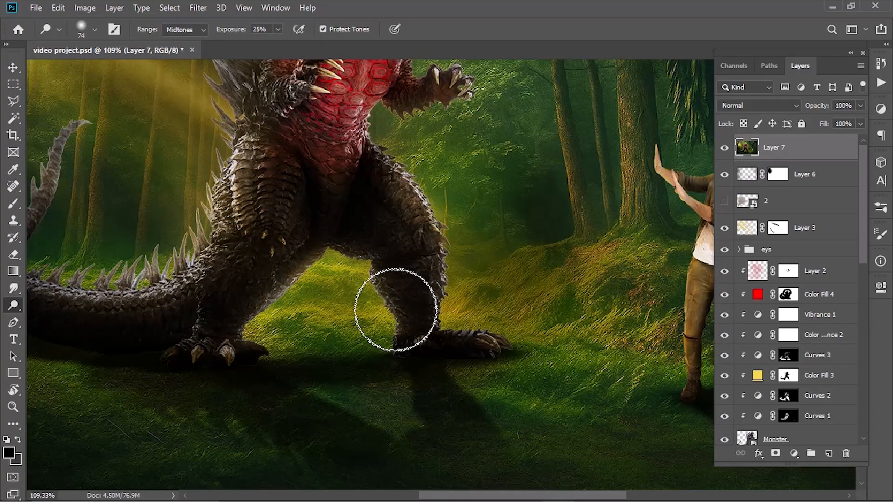
{"action": "left_click_drag", "start_coordinate": [171, 289], "coordinate": [380, 306]}
{"action": "mouse_move", "coordinate": [215, 285]}
{"action": "left_mouse_down"}
{"action": "mouse_move", "coordinate": [202, 262]}
{"action": "mouse_move", "coordinate": [285, 148]}
{"action": "mouse_move", "coordinate": [273, 333]}
{"action": "left_mouse_up"}
- Dodge highlights on the monster's upper body and mouth, reducing the brush to 45 px
{"action": "mouse_move", "coordinate": [408, 344]}
{"action": "left_mouse_down"}
{"action": "mouse_move", "coordinate": [390, 253]}
{"action": "mouse_move", "coordinate": [530, 134]}
{"action": "left_mouse_up"}
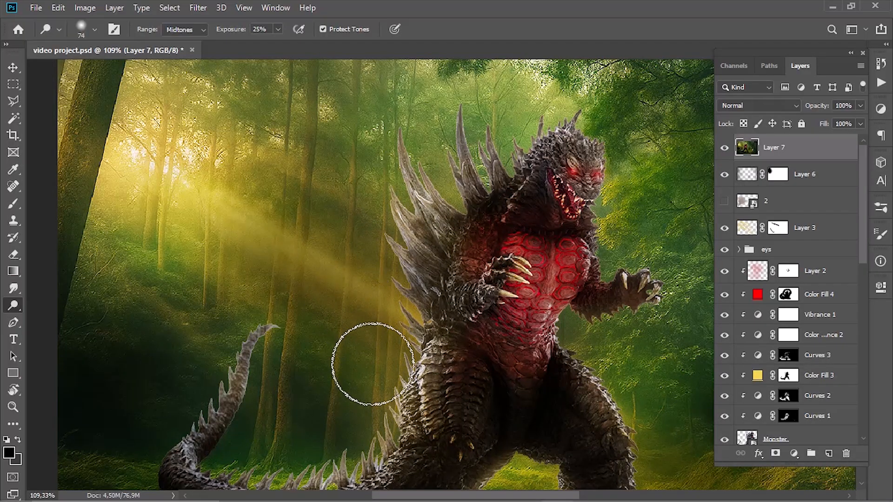
{"action": "left_click_drag", "start_coordinate": [372, 365], "coordinate": [290, 235]}
{"action": "left_click_drag", "start_coordinate": [398, 213], "coordinate": [357, 359]}
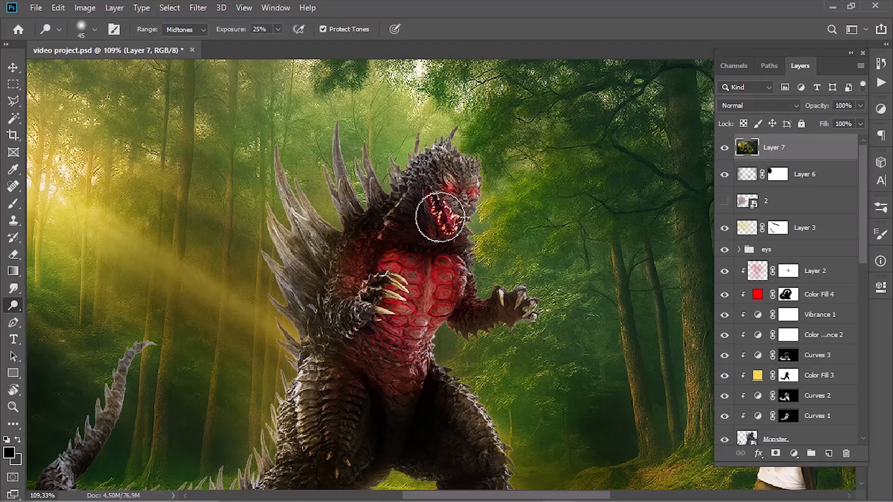
- Darken the monster's shaded areas with the Burn tool, Shadows range, 17% exposure, using a 70 px brush
{"action": "right_click", "coordinate": [13, 306]}
{"action": "left_click", "coordinate": [65, 317]}
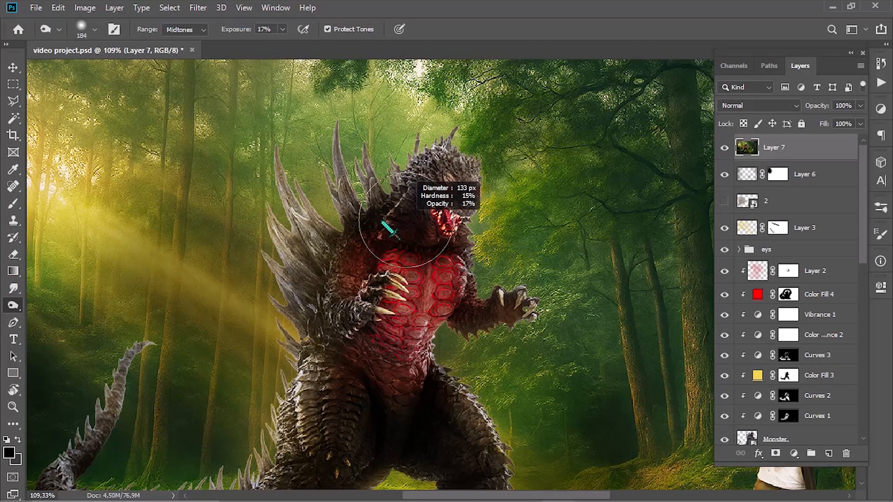
{"action": "left_click_drag", "start_coordinate": [382, 223], "coordinate": [191, 265]}
{"action": "scroll", "coordinate": [191, 265], "scroll_direction": "up", "scroll_amount": 3}
{"action": "left_click", "coordinate": [201, 30]}
{"action": "left_click", "coordinate": [189, 41]}
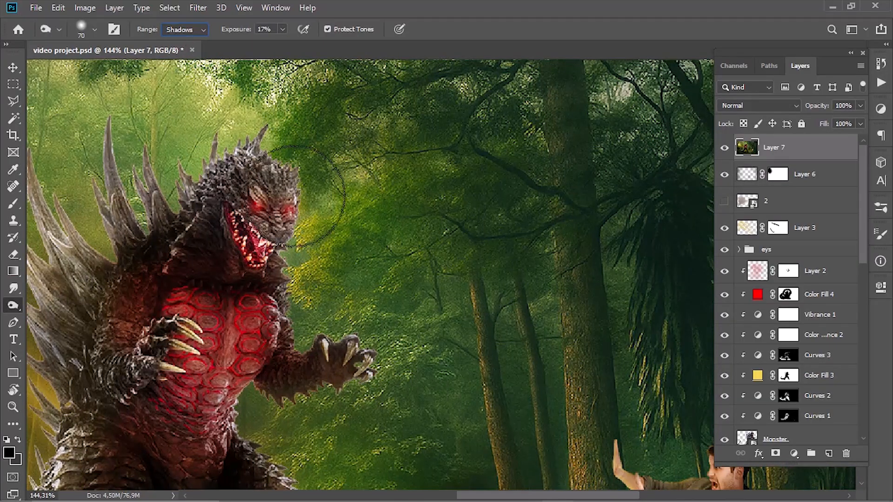
{"action": "left_click_drag", "start_coordinate": [295, 196], "coordinate": [279, 197]}
{"action": "left_click_drag", "start_coordinate": [222, 163], "coordinate": [307, 116]}
{"action": "mouse_move", "coordinate": [267, 163]}
{"action": "left_mouse_down"}
{"action": "mouse_move", "coordinate": [197, 219]}
{"action": "mouse_move", "coordinate": [147, 315]}
{"action": "left_mouse_up"}
{"action": "mouse_move", "coordinate": [193, 371]}
{"action": "left_mouse_down"}
{"action": "mouse_move", "coordinate": [189, 283]}
{"action": "mouse_move", "coordinate": [300, 406]}
{"action": "mouse_move", "coordinate": [270, 233]}
{"action": "mouse_move", "coordinate": [186, 417]}
{"action": "mouse_move", "coordinate": [288, 332]}
{"action": "mouse_move", "coordinate": [407, 351]}
{"action": "left_mouse_up"}
{"action": "left_click_drag", "start_coordinate": [261, 347], "coordinate": [80, 287]}
{"action": "left_click_drag", "start_coordinate": [581, 321], "coordinate": [273, 326]}
{"action": "mouse_move", "coordinate": [354, 346]}
{"action": "left_mouse_down"}
{"action": "mouse_move", "coordinate": [457, 346]}
{"action": "mouse_move", "coordinate": [306, 351]}
{"action": "mouse_move", "coordinate": [338, 312]}
{"action": "left_mouse_up"}
{"action": "left_click_drag", "start_coordinate": [262, 318], "coordinate": [42, 236]}
{"action": "left_click_drag", "start_coordinate": [545, 310], "coordinate": [458, 352]}
- Burn the shadows on the man's trousers, shirt and head, reducing the brush from 54 to 34 px
{"action": "key", "text": "["}
{"action": "key", "text": "["}
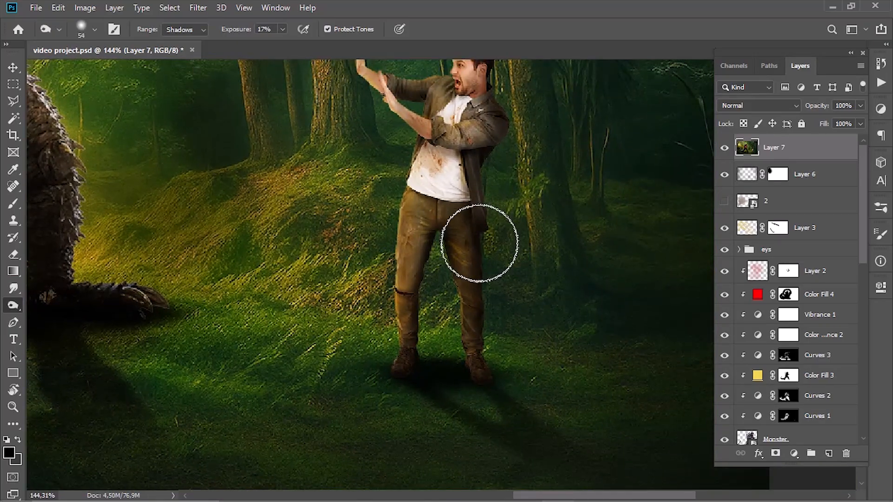
{"action": "mouse_move", "coordinate": [480, 243]}
{"action": "left_mouse_down"}
{"action": "mouse_move", "coordinate": [418, 257]}
{"action": "mouse_move", "coordinate": [434, 247]}
{"action": "mouse_move", "coordinate": [421, 325]}
{"action": "left_mouse_up"}
{"action": "mouse_move", "coordinate": [481, 187]}
{"action": "left_mouse_down"}
{"action": "mouse_move", "coordinate": [461, 256]}
{"action": "mouse_move", "coordinate": [468, 142]}
{"action": "left_mouse_up"}
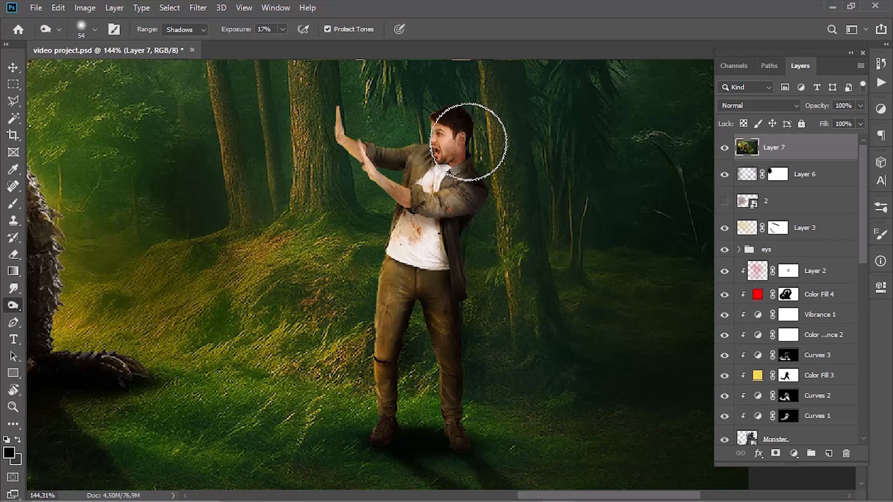
{"action": "key", "text": "["}
{"action": "key", "text": "["}
- Burn the outer edges of the forest with the brush enlarged to 742 px, and compare the image with and without the merged layer
{"action": "scroll", "coordinate": [400, 237], "scroll_direction": "down", "scroll_amount": 5}
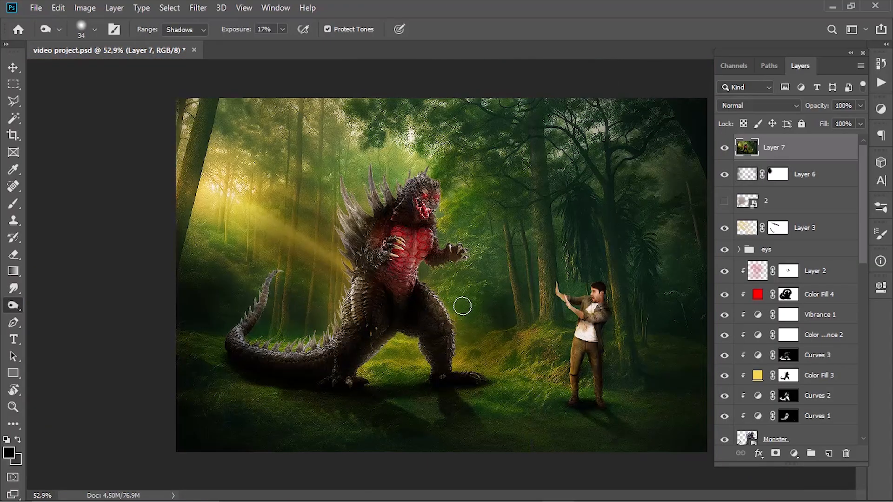
{"action": "mouse_move", "coordinate": [666, 165]}
{"action": "left_mouse_down"}
{"action": "mouse_move", "coordinate": [707, 166]}
{"action": "mouse_move", "coordinate": [702, 291]}
{"action": "left_mouse_up"}
{"action": "scroll", "coordinate": [690, 273], "scroll_direction": "down", "scroll_amount": 3}
{"action": "left_click_drag", "start_coordinate": [527, 271], "coordinate": [590, 279]}
{"action": "mouse_move", "coordinate": [614, 189]}
{"action": "left_mouse_down"}
{"action": "mouse_move", "coordinate": [638, 294]}
{"action": "mouse_move", "coordinate": [253, 332]}
{"action": "mouse_move", "coordinate": [638, 466]}
{"action": "left_mouse_up"}
{"action": "scroll", "coordinate": [553, 428], "scroll_direction": "up", "scroll_amount": 3}
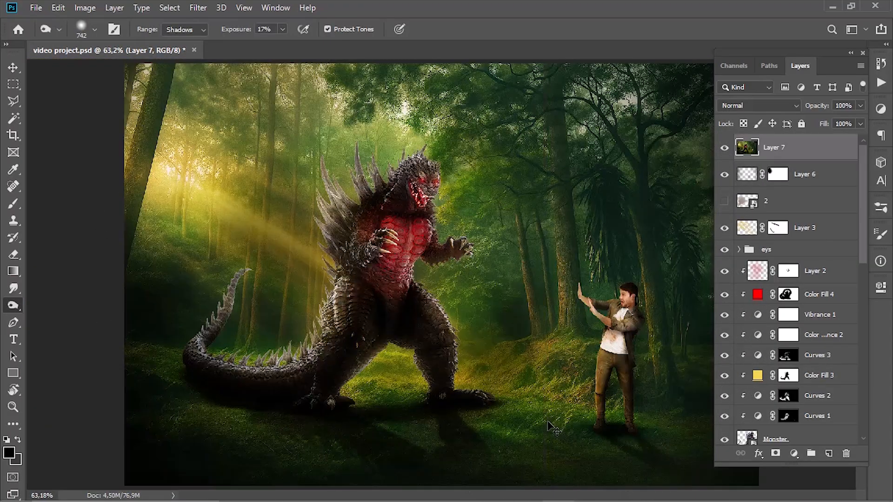
{"action": "left_click", "coordinate": [724, 148]}
{"action": "left_click", "coordinate": [724, 148]}
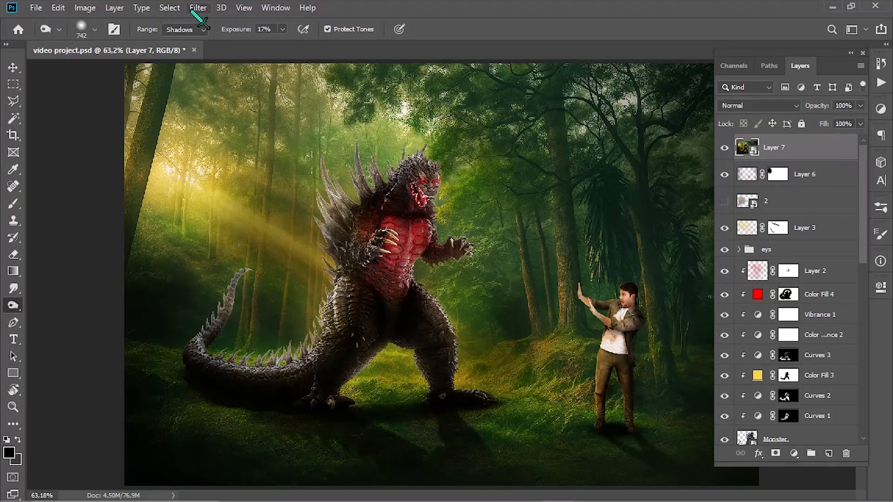
- Convert the merged layer to a smart object and open Camera Raw Filter on it, setting Temperature to +5 and Tint to +12
{"action": "left_click", "coordinate": [198, 8]}
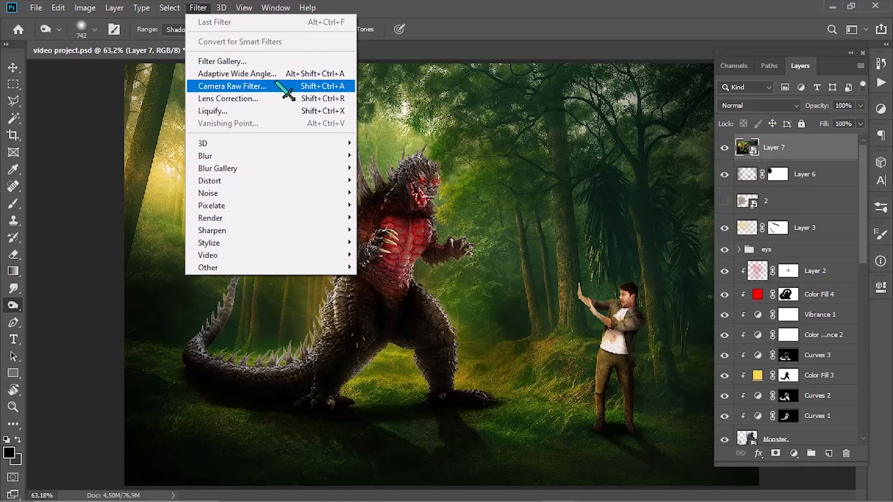
{"action": "left_click", "coordinate": [295, 86]}
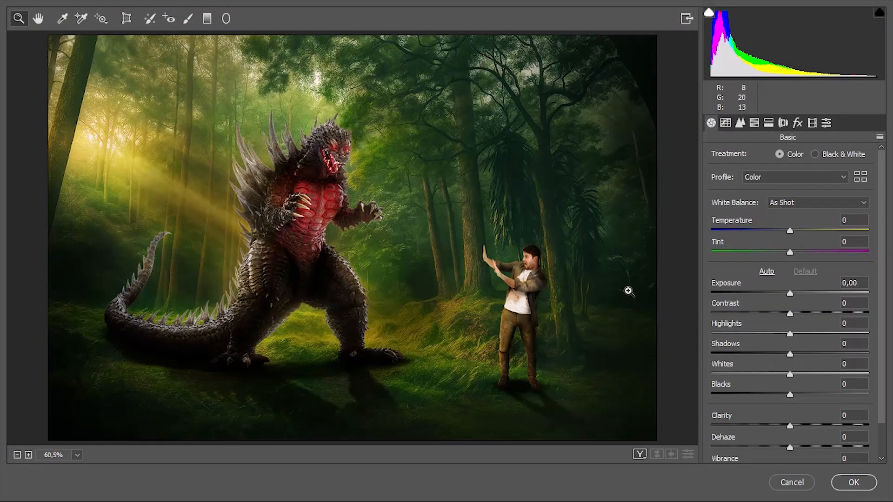
{"action": "mouse_move", "coordinate": [789, 256]}
{"action": "left_mouse_down"}
{"action": "mouse_move", "coordinate": [772, 253]}
{"action": "mouse_move", "coordinate": [822, 258]}
{"action": "mouse_move", "coordinate": [805, 260]}
{"action": "mouse_move", "coordinate": [814, 258]}
{"action": "mouse_move", "coordinate": [808, 236]}
{"action": "mouse_move", "coordinate": [782, 235]}
{"action": "mouse_move", "coordinate": [802, 235]}
{"action": "mouse_move", "coordinate": [782, 247]}
{"action": "mouse_move", "coordinate": [794, 245]}
{"action": "left_mouse_up"}
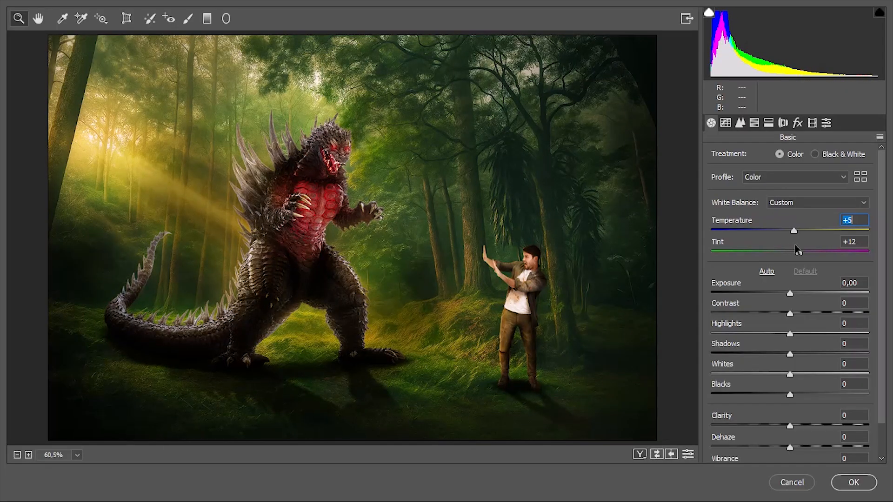
- Set Exposure to -0.05, Contrast -10, Highlights +9, Shadows +10, Whites -8, Blacks -9, Clarity +11 and Vibrance -4
{"action": "left_click_drag", "start_coordinate": [791, 290], "coordinate": [824, 357]}
{"action": "scroll", "coordinate": [798, 369], "scroll_direction": "down", "scroll_amount": 2}
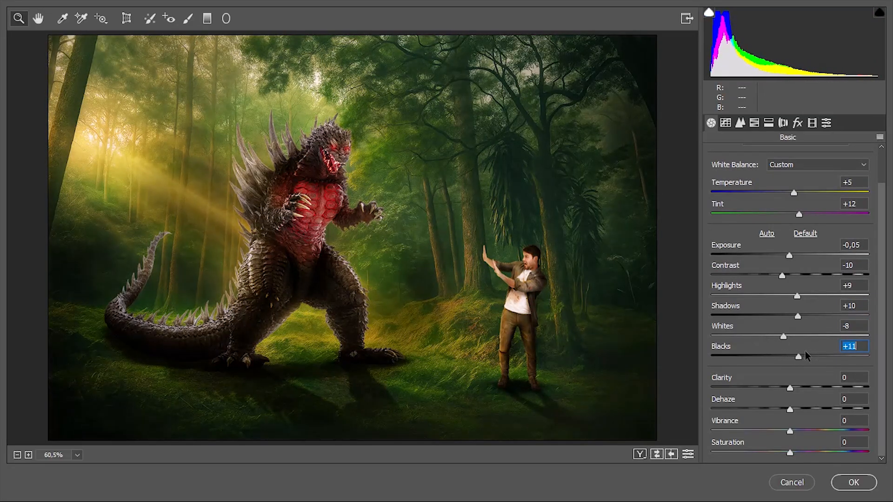
{"action": "mouse_move", "coordinate": [789, 388]}
{"action": "left_mouse_down"}
{"action": "mouse_move", "coordinate": [844, 387]}
{"action": "mouse_move", "coordinate": [718, 392]}
{"action": "mouse_move", "coordinate": [805, 398]}
{"action": "left_mouse_up"}
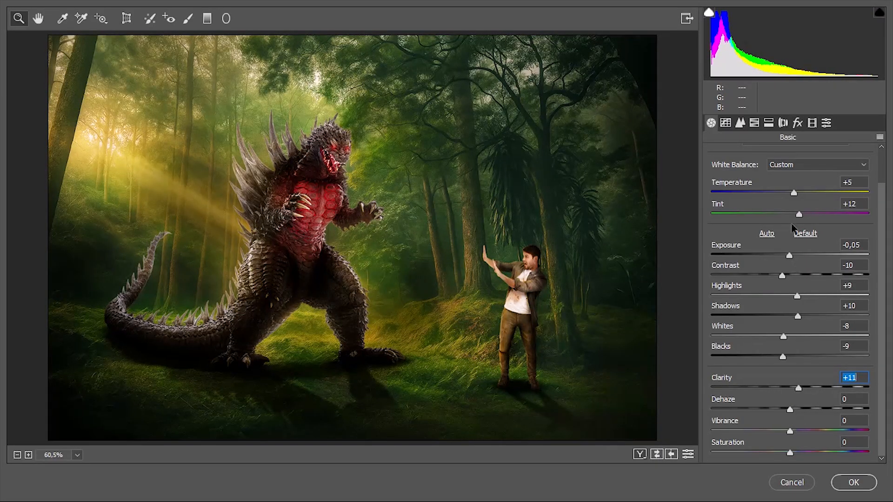
{"action": "mouse_move", "coordinate": [794, 192]}
{"action": "left_mouse_down"}
{"action": "mouse_move", "coordinate": [782, 192]}
{"action": "mouse_move", "coordinate": [796, 191]}
{"action": "left_mouse_up"}
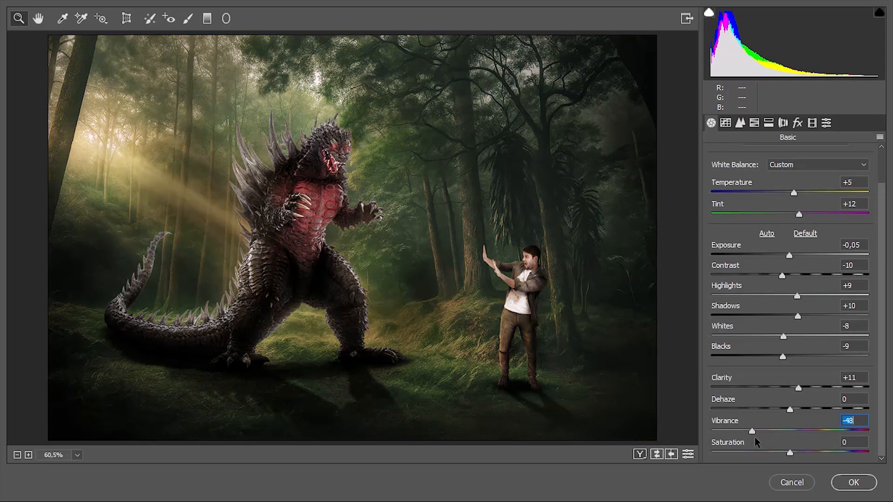
{"action": "left_click_drag", "start_coordinate": [756, 438], "coordinate": [778, 456]}
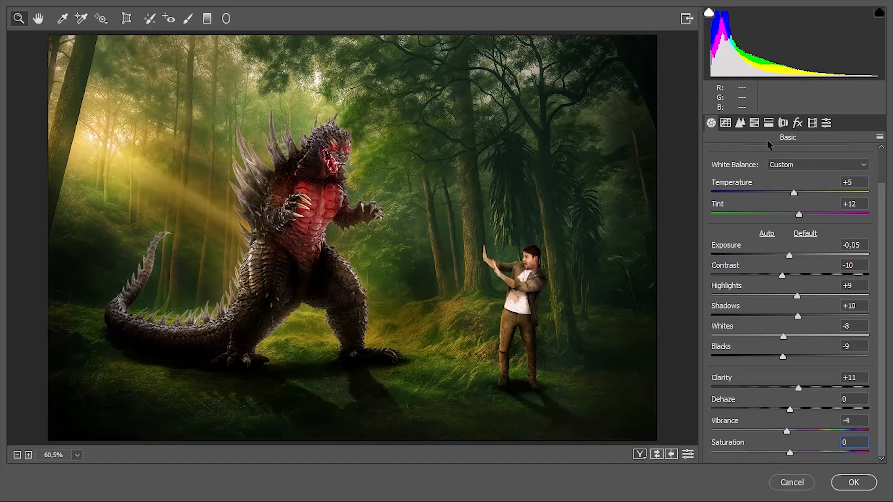
- Fine-tune the tone curve to strengthen the contrast of the whole image
{"action": "left_click", "coordinate": [740, 123]}
{"action": "left_click", "coordinate": [726, 123]}
{"action": "left_click_drag", "start_coordinate": [802, 377], "coordinate": [798, 429]}
- Try a Color Priority post-crop vignette with Amount +9, Midpoint 68, Roundness -78 and Feather 66
{"action": "left_click", "coordinate": [798, 122]}
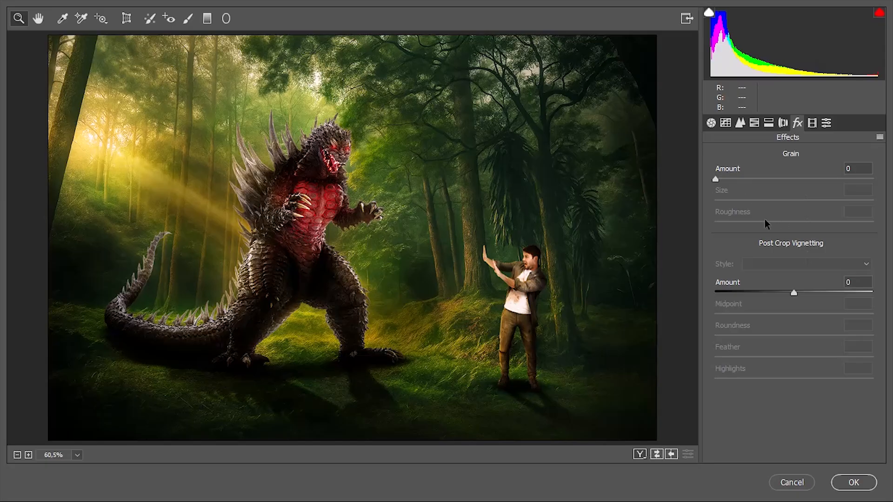
{"action": "left_click_drag", "start_coordinate": [794, 293], "coordinate": [733, 339]}
{"action": "left_click_drag", "start_coordinate": [794, 358], "coordinate": [819, 358]}
{"action": "left_click", "coordinate": [790, 264]}
{"action": "left_click", "coordinate": [782, 286]}
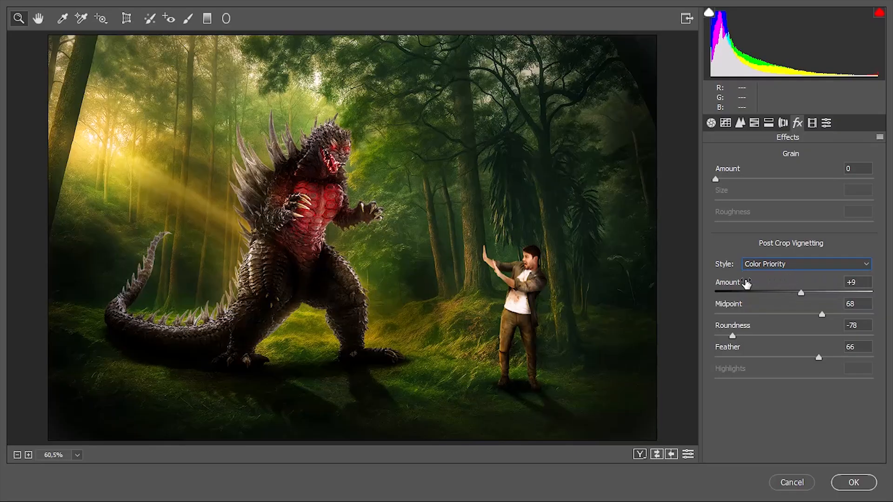
- Set the post-crop vignette to Paint Overlay with Amount -2, Midpoint 51, Roundness +22 and Feather 55
{"action": "left_click", "coordinate": [767, 264]}
{"action": "left_click", "coordinate": [786, 286]}
{"action": "left_click_drag", "start_coordinate": [786, 295], "coordinate": [791, 292]}
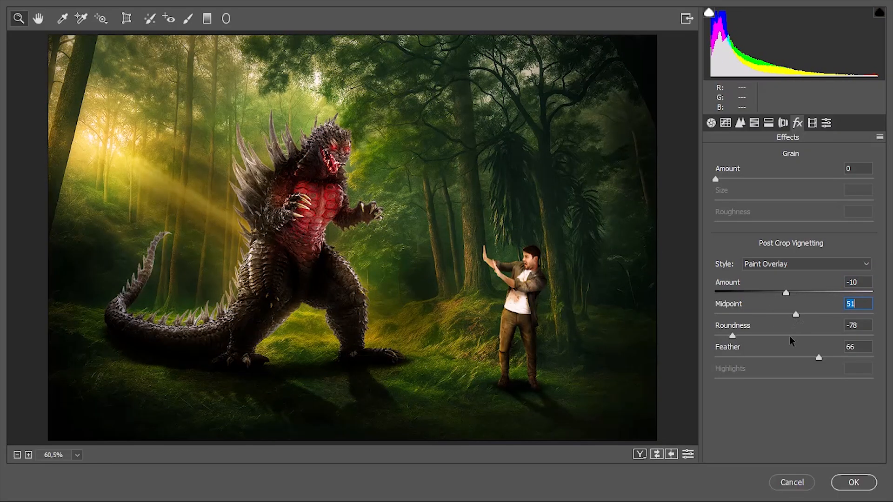
{"action": "left_click_drag", "start_coordinate": [790, 339], "coordinate": [777, 341]}
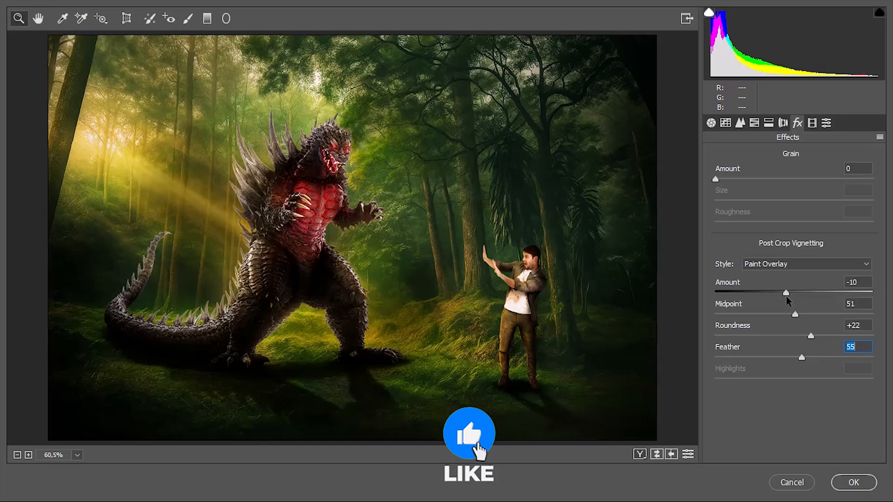
{"action": "mouse_move", "coordinate": [784, 291]}
{"action": "left_mouse_down"}
{"action": "mouse_move", "coordinate": [758, 292]}
{"action": "mouse_move", "coordinate": [792, 293]}
{"action": "left_mouse_up"}
{"action": "key", "text": "Up"}
{"action": "key", "text": "Up"}
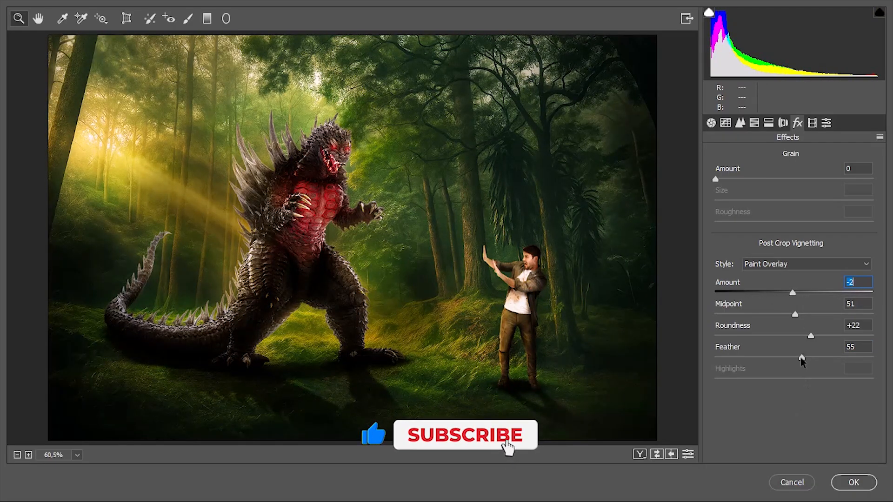